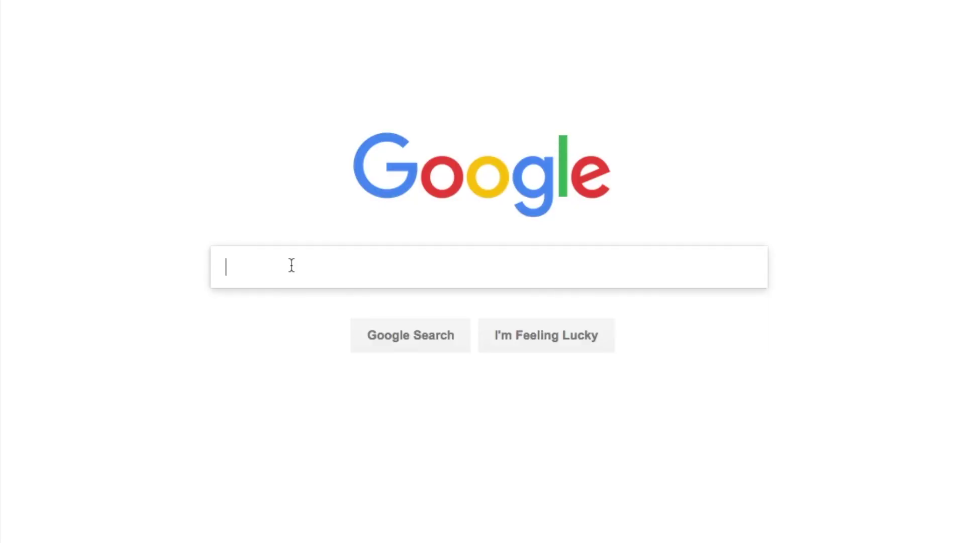
# Search Google for "3D Slicer" and open the official slicer.org website.
pyautogui.write('3D S')
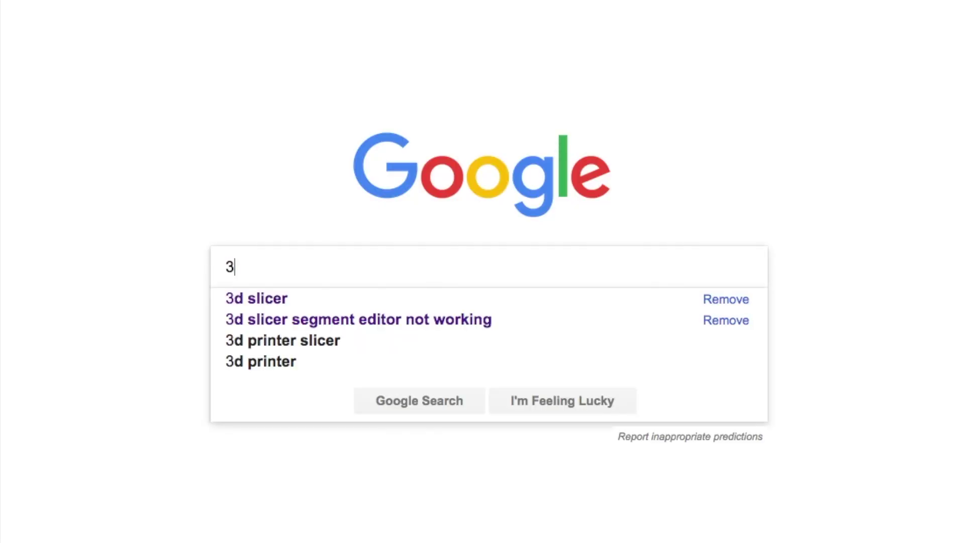
pyautogui.write('licer')
pyautogui.press('Return')
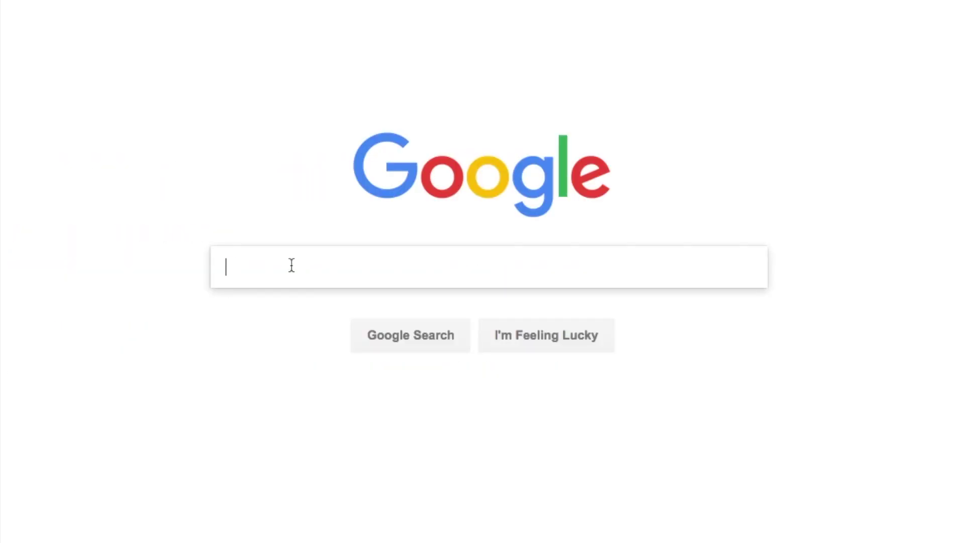
pyautogui.write('3D s')
pyautogui.press('BackSpace')
pyautogui.write('Slicer')
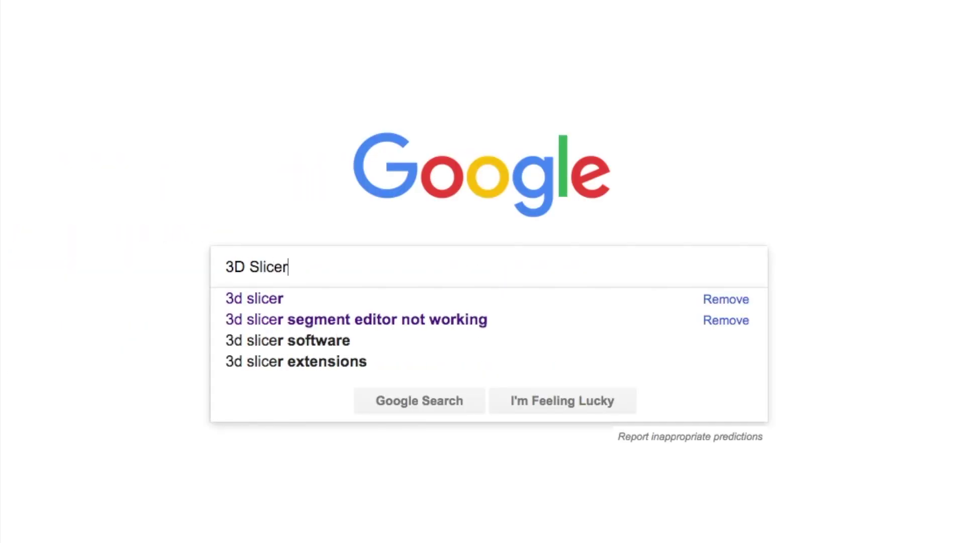
pyautogui.press('Return')
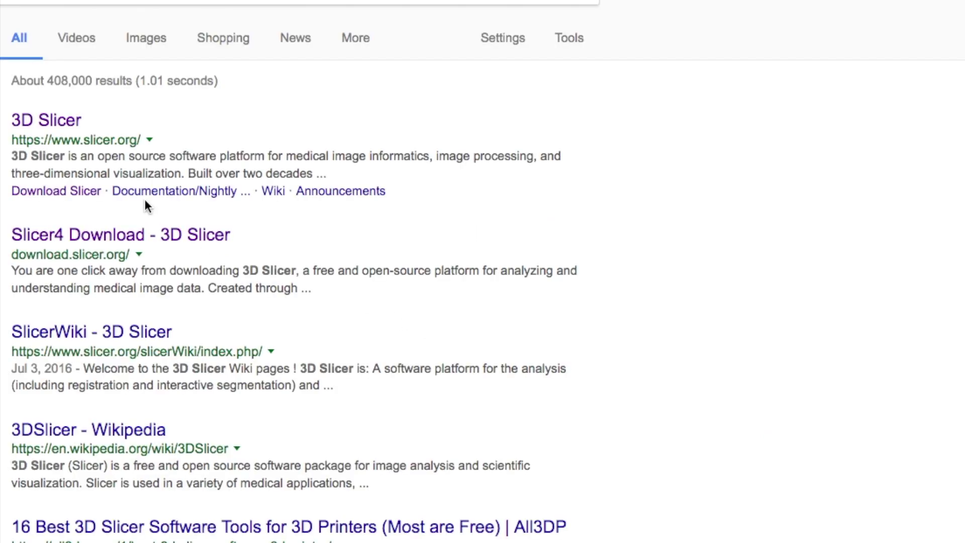
pyautogui.click(48, 121)
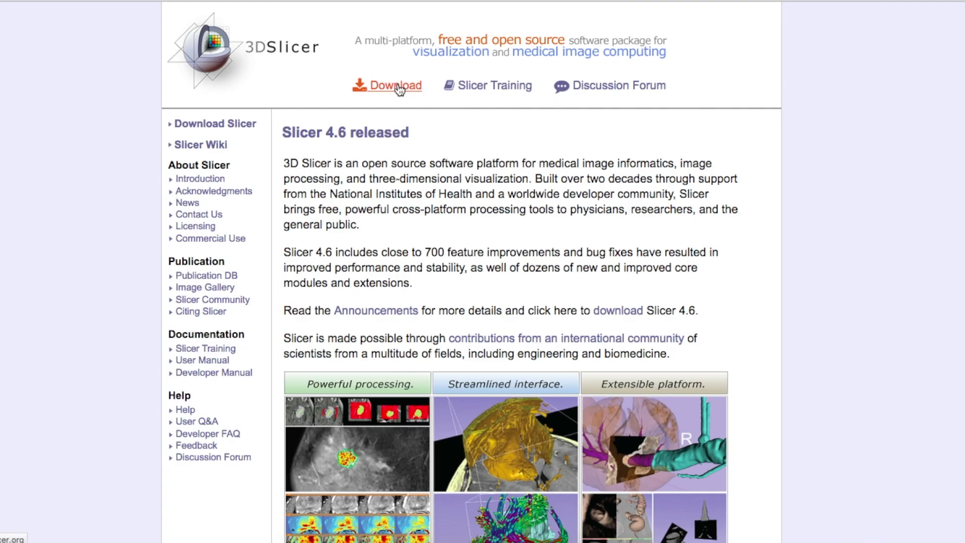
# Open the Slicer download page, request the stable 4.6.2 installer for Mac OS X and cancel saving it.
pyautogui.click(400, 90)
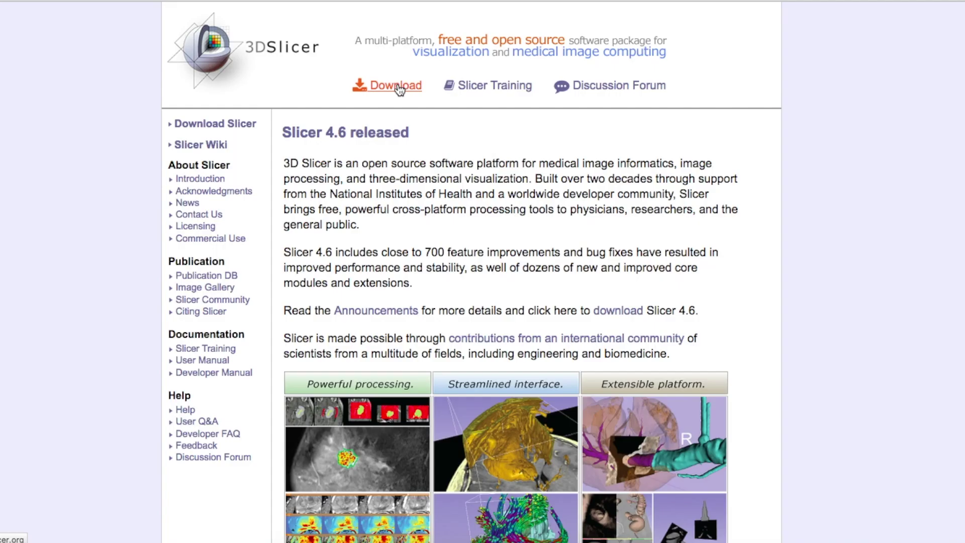
pyautogui.click(399, 89)
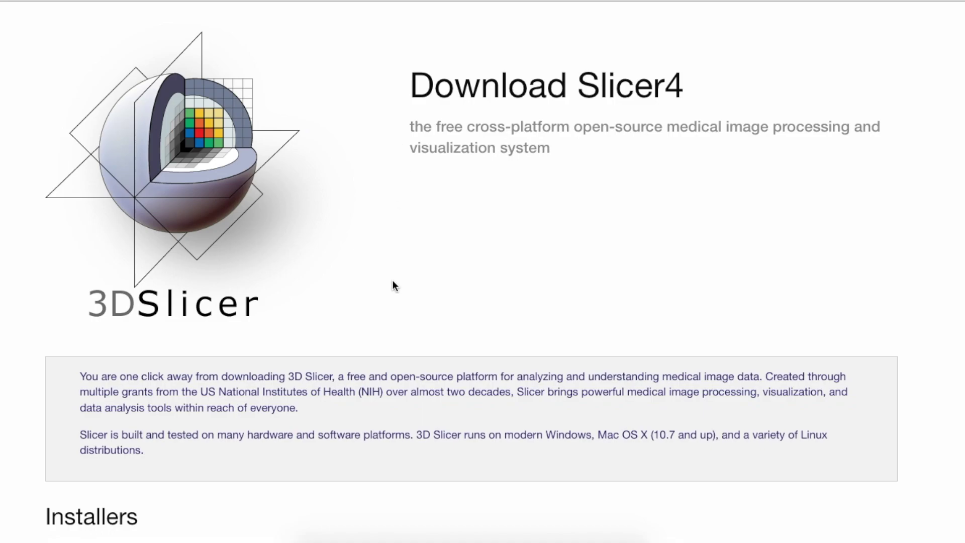
pyautogui.scroll(-7, 393, 282)
pyautogui.scroll(-2, 393, 286)
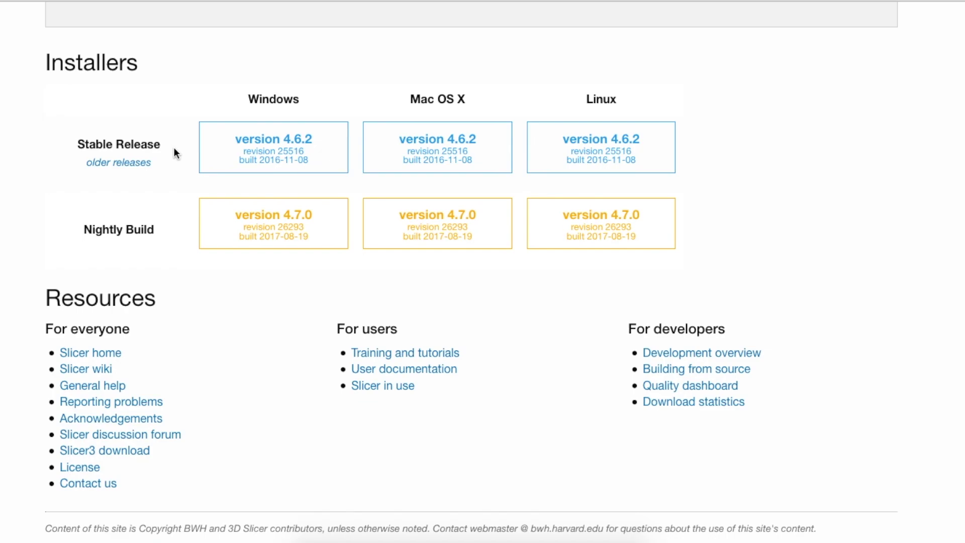
pyautogui.click(451, 140)
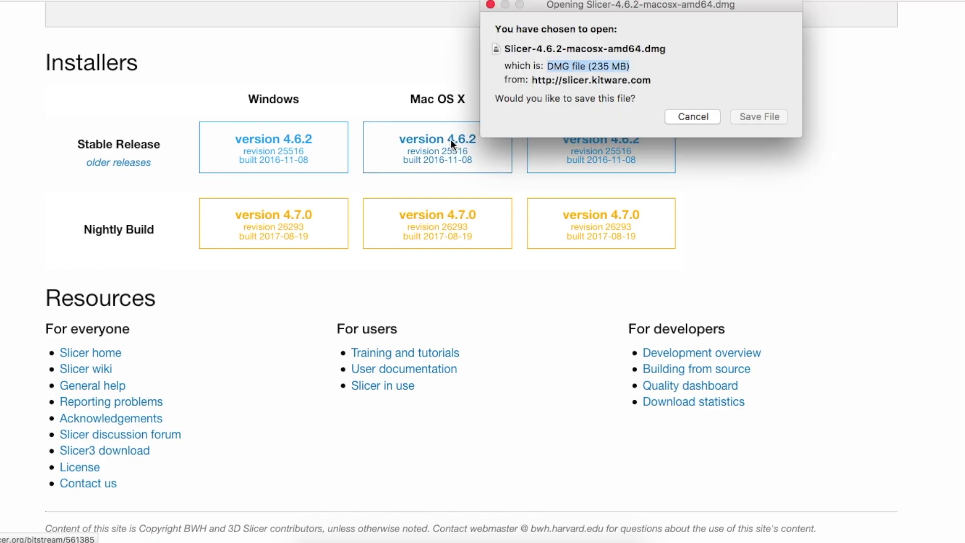
pyautogui.click(701, 117)
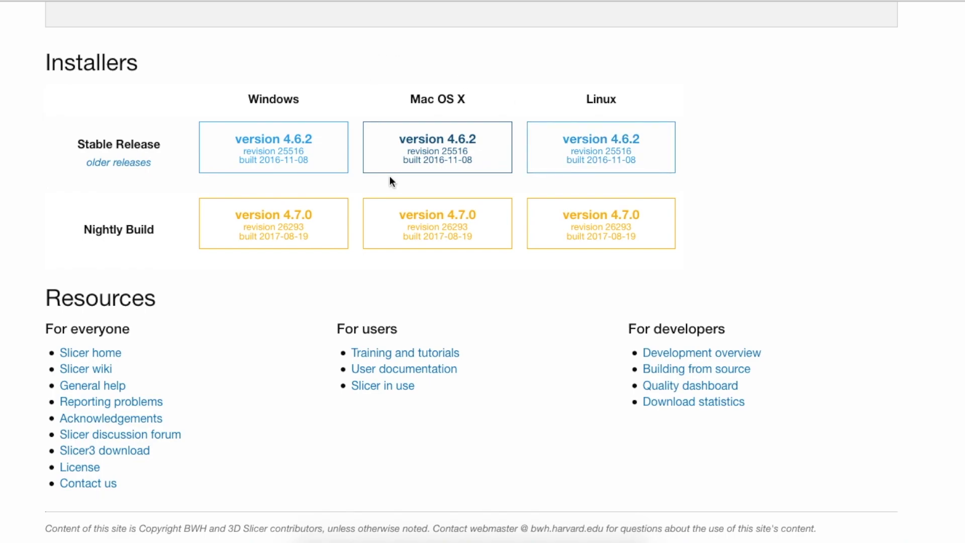
# Launch the installed Slicer application from the Mac's applications.
pyautogui.press('F4')
pyautogui.hscroll(3, 614, 297)
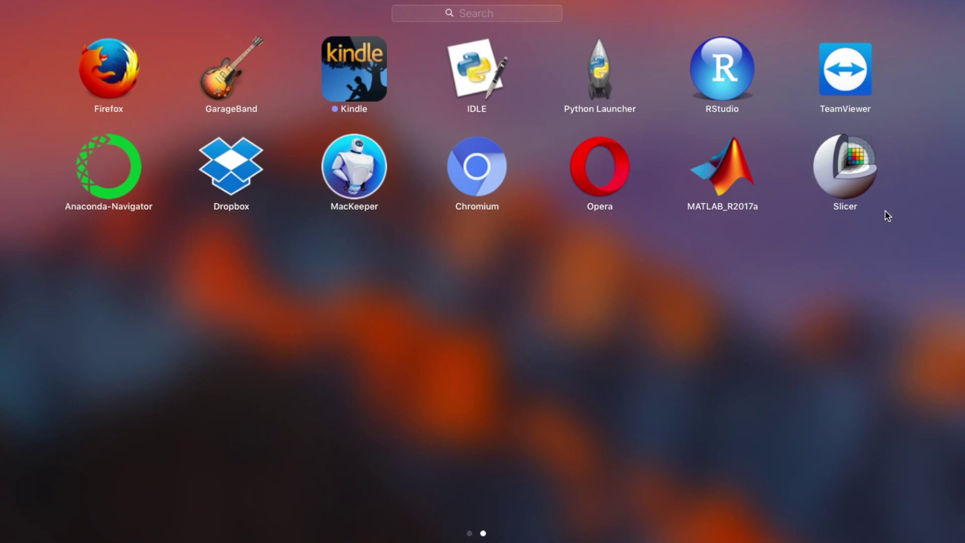
pyautogui.click(841, 166)
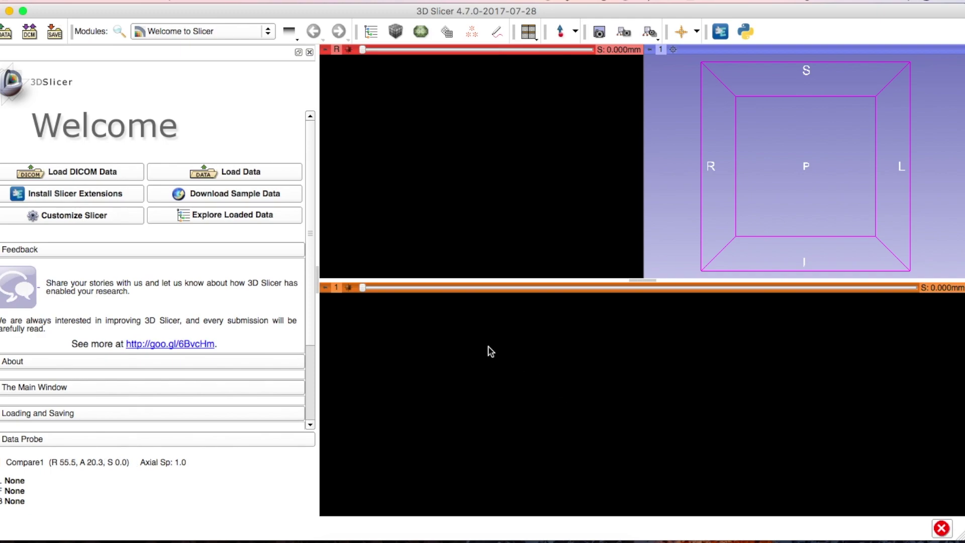
# Open the DICOM data browser and select the 0022 CC dataset among the patients.
pyautogui.click(114, 174)
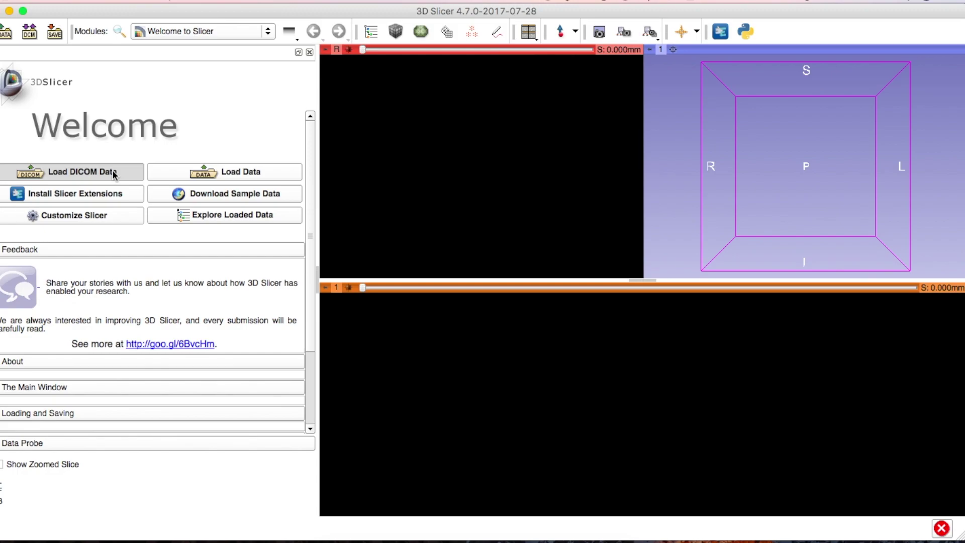
pyautogui.click(113, 173)
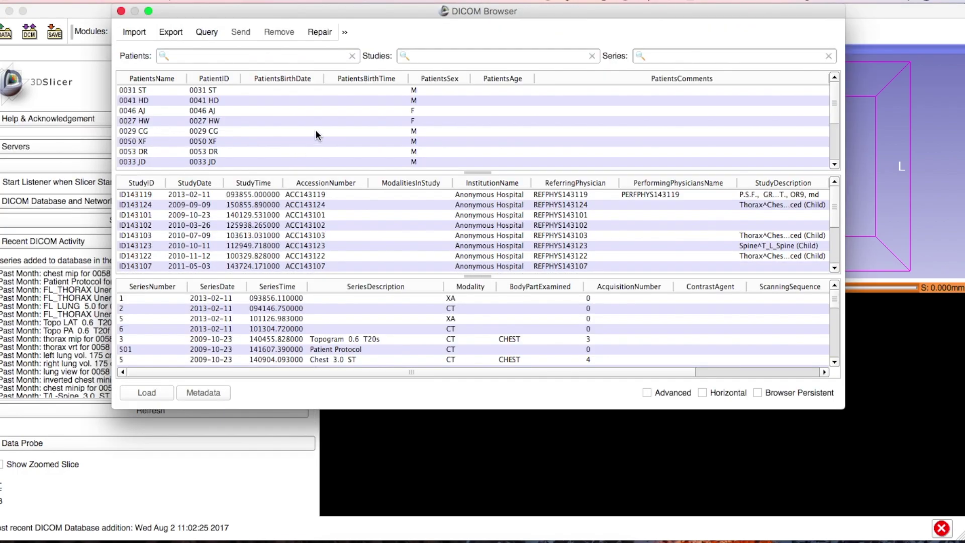
pyautogui.scroll(-5, 216, 139)
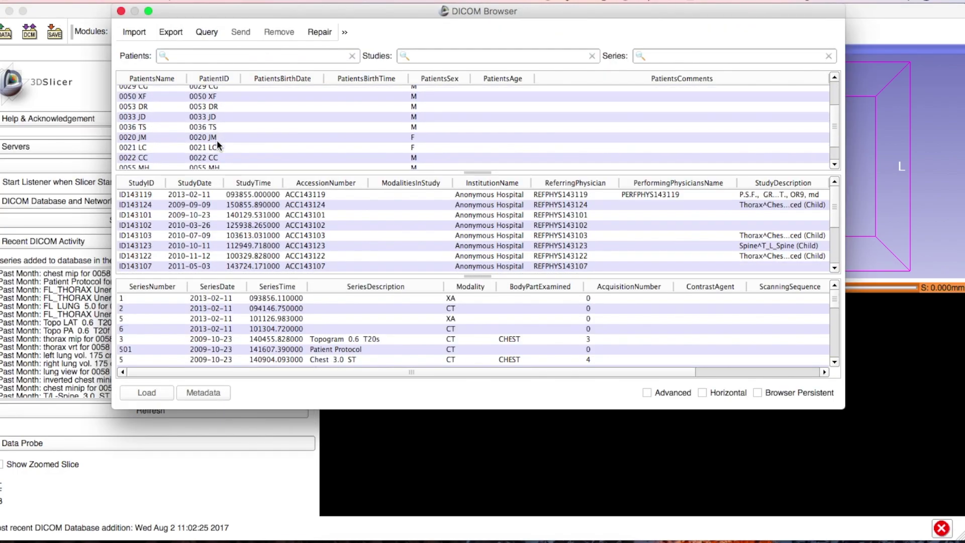
pyautogui.scroll(5, 216, 144)
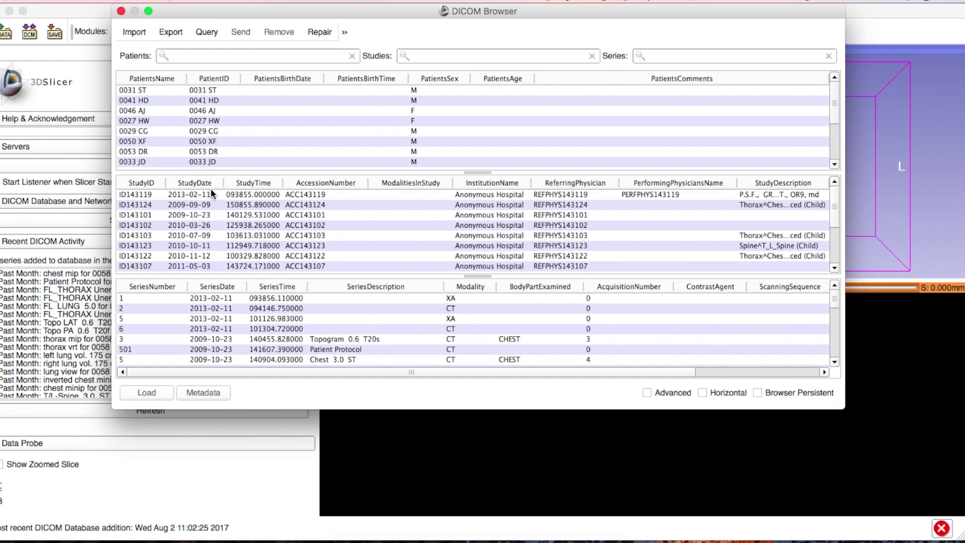
pyautogui.scroll(-5, 218, 129)
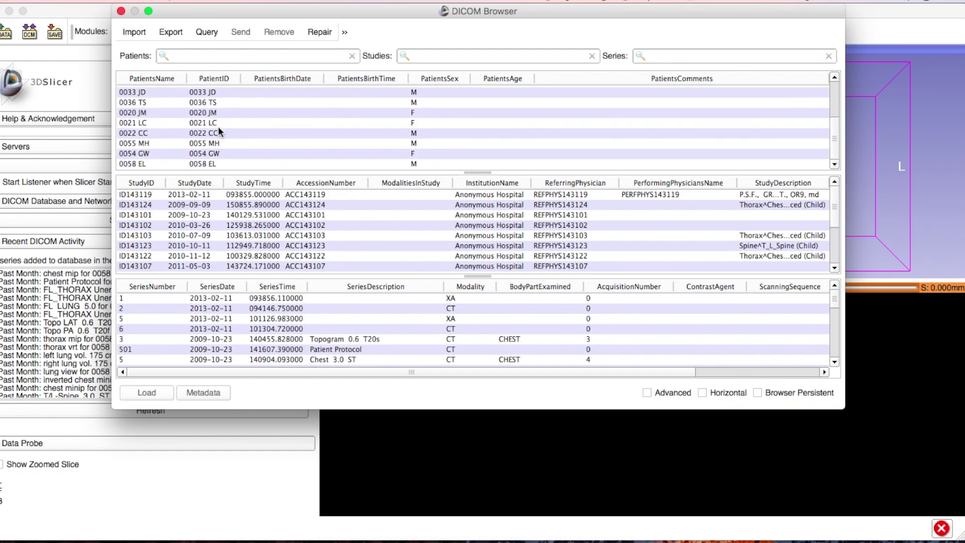
pyautogui.click(219, 134)
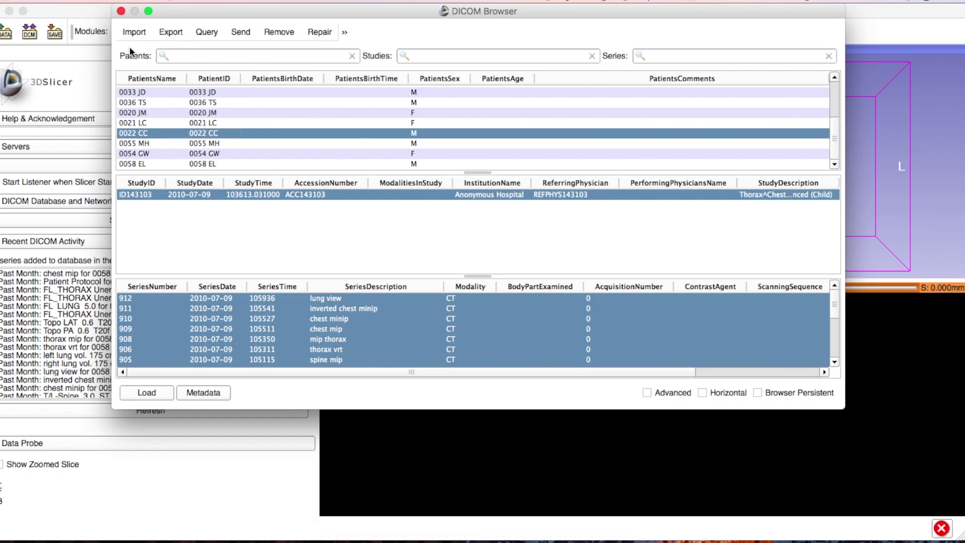
# Import the 0022 CC folder from the Desktop into the DICOM database, adding links instead of copying the files.
pyautogui.click(134, 32)
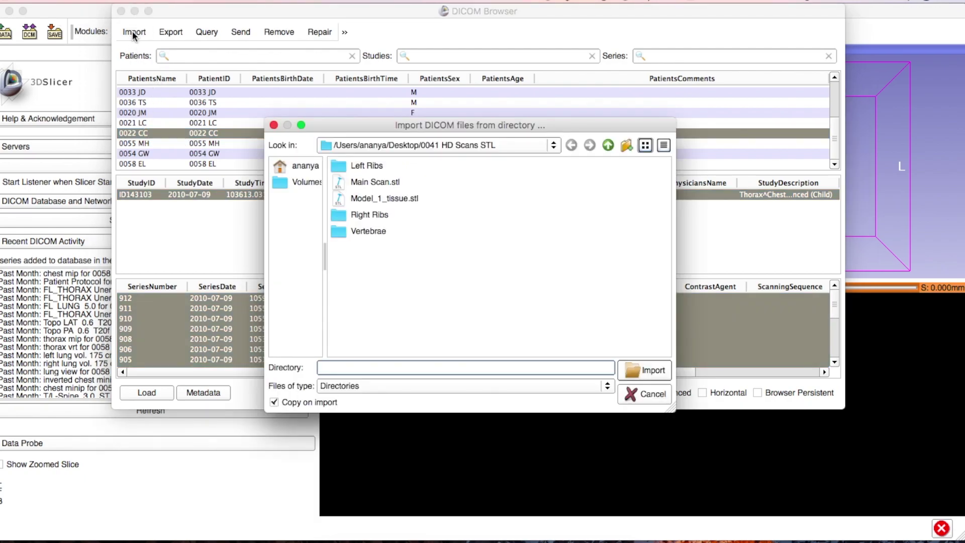
pyautogui.click(306, 167)
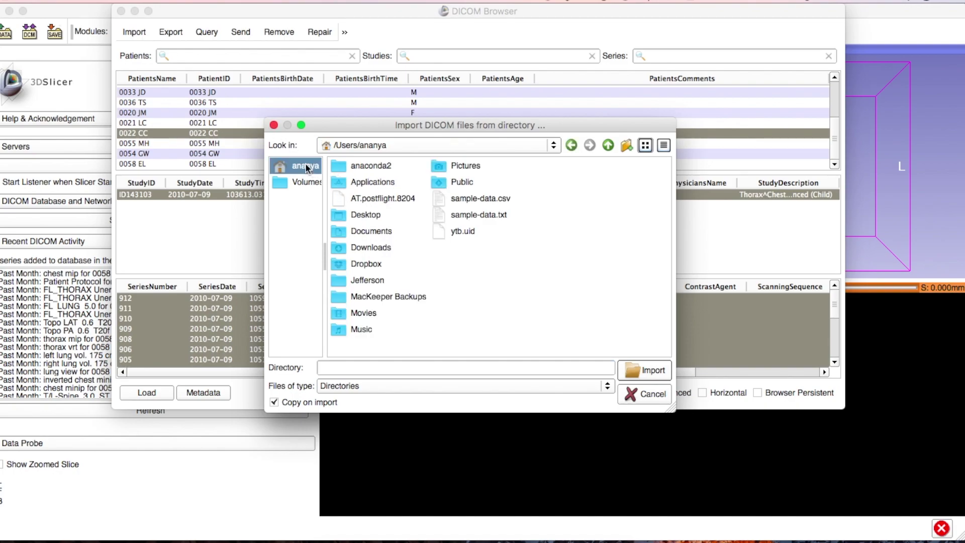
pyautogui.doubleClick(372, 215)
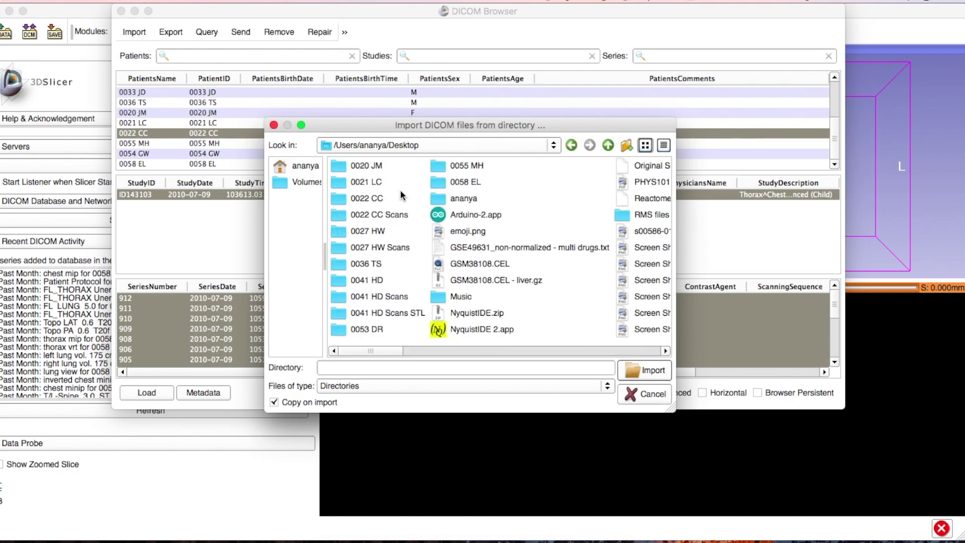
pyautogui.click(402, 200)
pyautogui.click(635, 371)
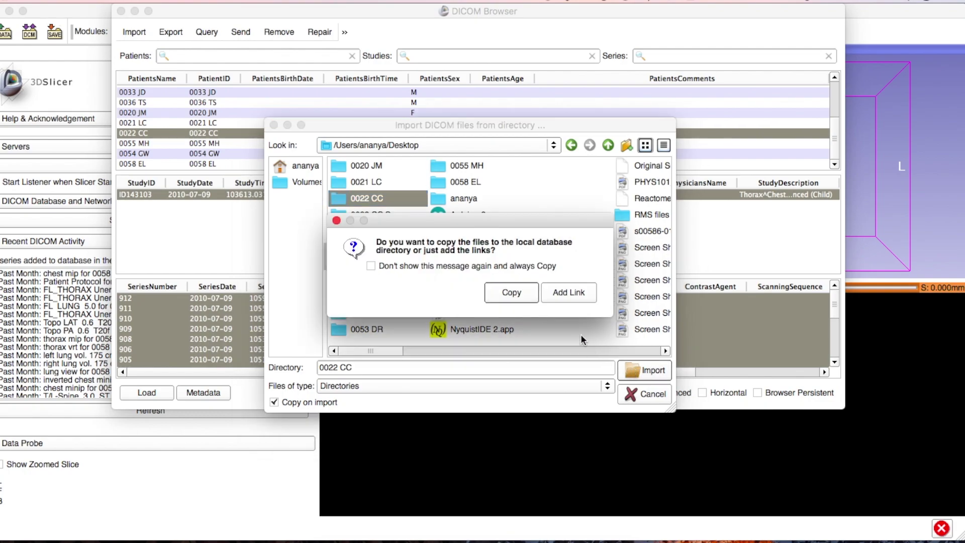
pyautogui.click(569, 293)
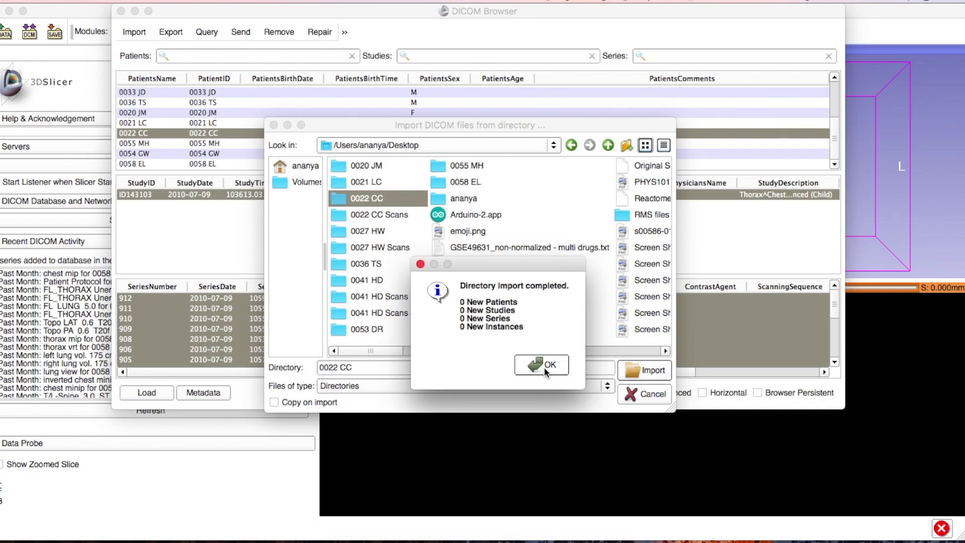
pyautogui.click(544, 367)
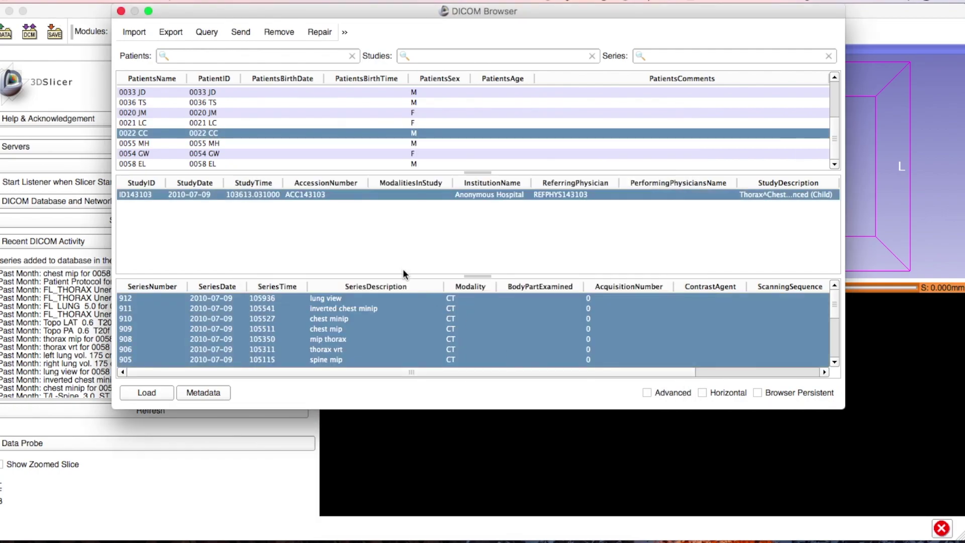
# Load series 910 (chest minip) and move the red axial slice to about -102 mm.
pyautogui.click(208, 308)
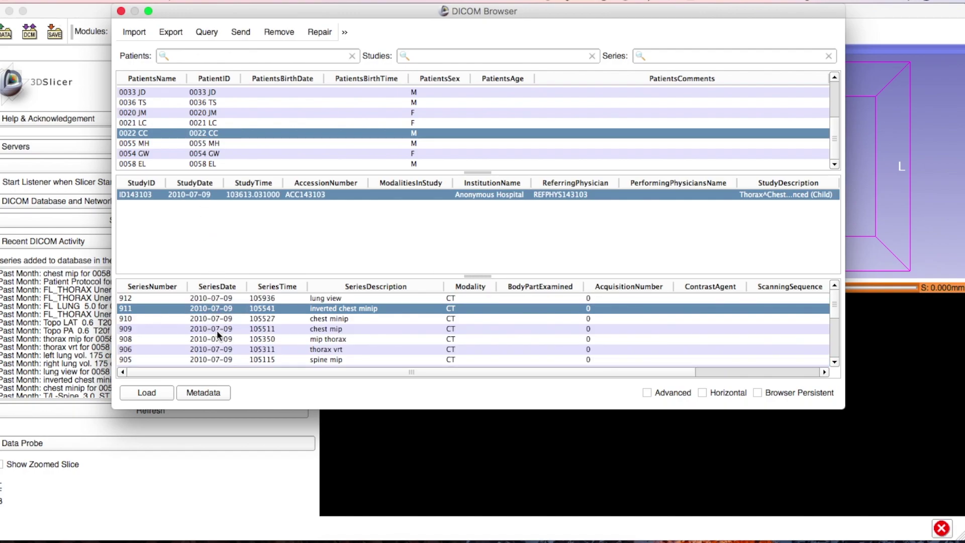
pyautogui.scroll(-5, 220, 332)
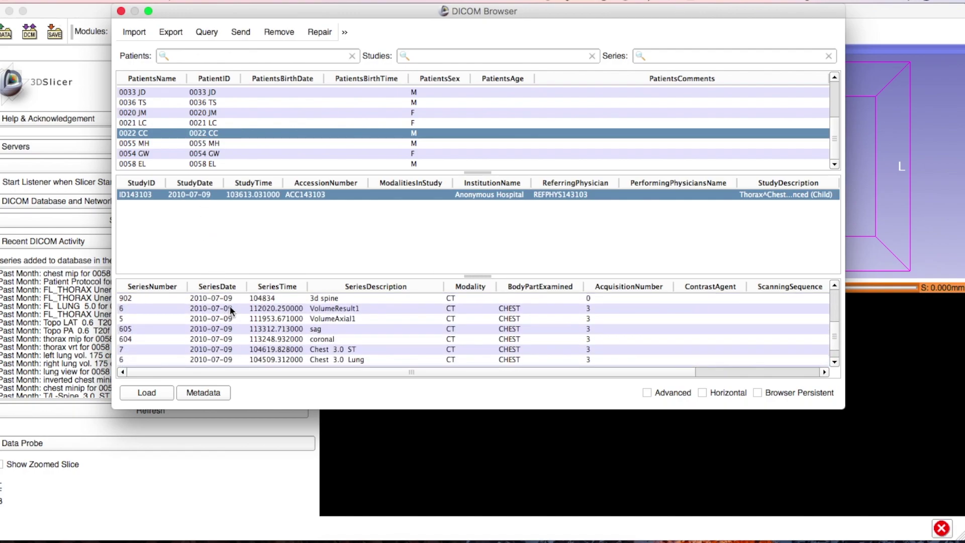
pyautogui.scroll(5, 230, 305)
pyautogui.click(184, 318)
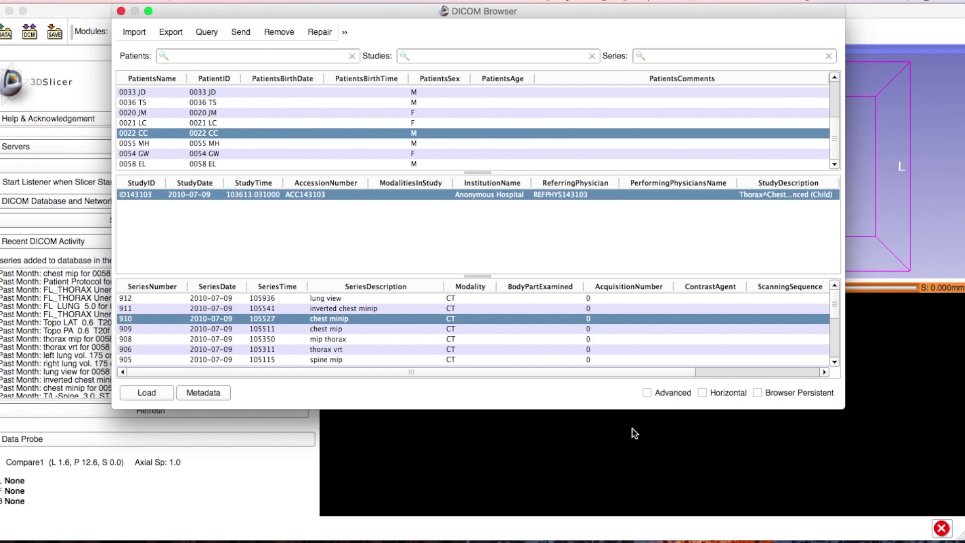
pyautogui.click(155, 393)
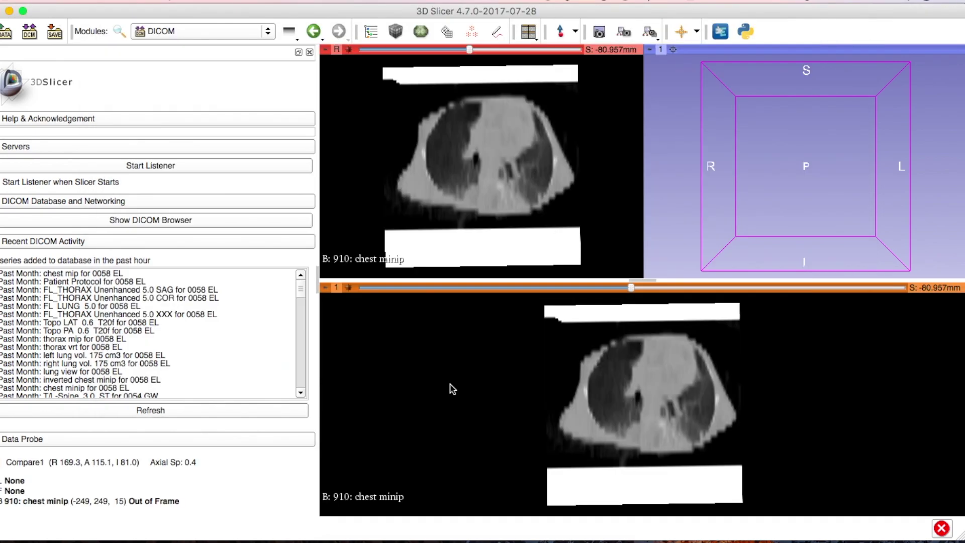
pyautogui.moveTo(469, 49); pyautogui.dragTo(457, 67)
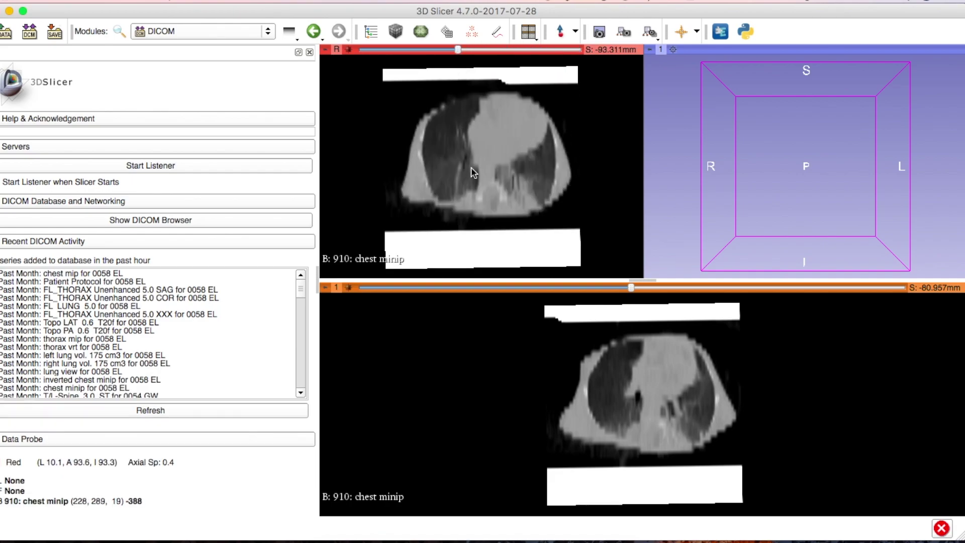
pyautogui.scroll(-1, 471, 172)
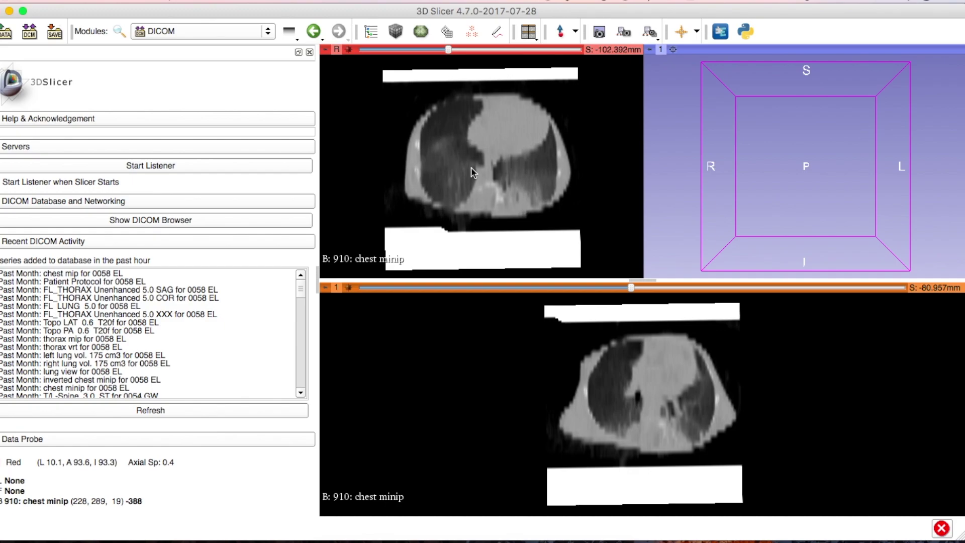
pyautogui.click(6, 34)
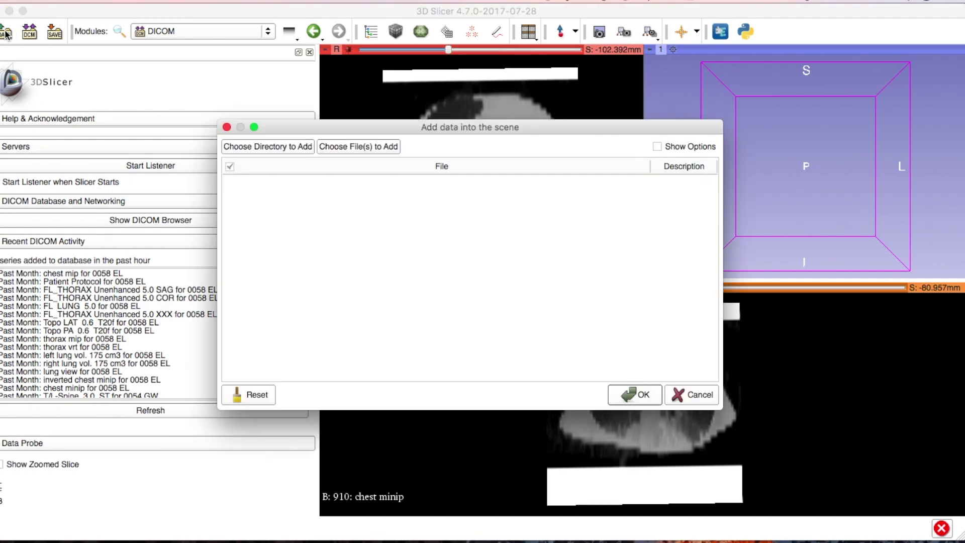
pyautogui.click(345, 148)
pyautogui.click(364, 201)
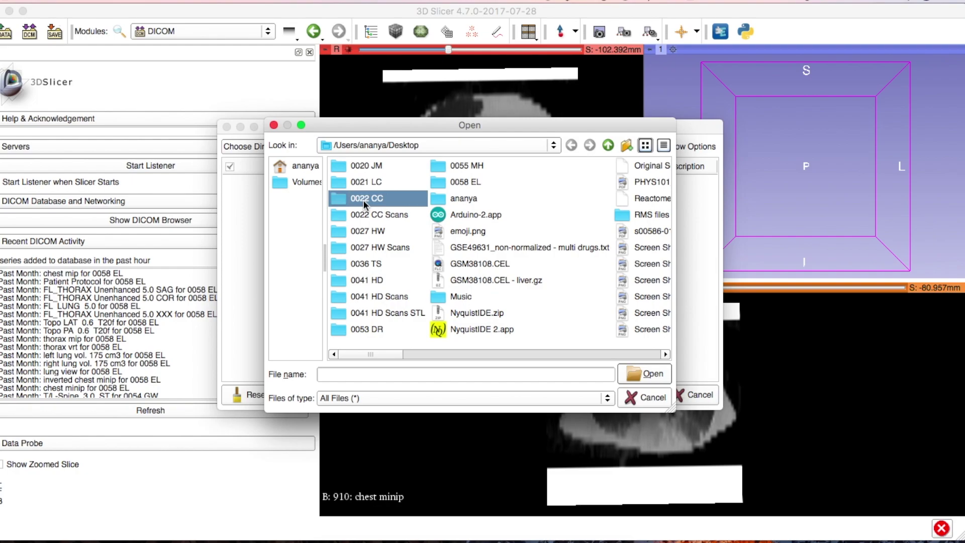
pyautogui.click(650, 374)
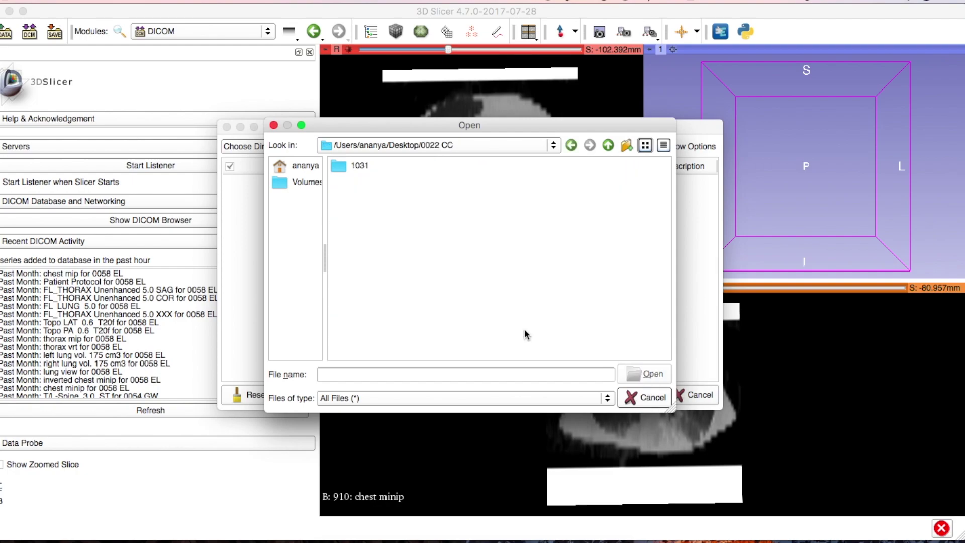
pyautogui.click(274, 125)
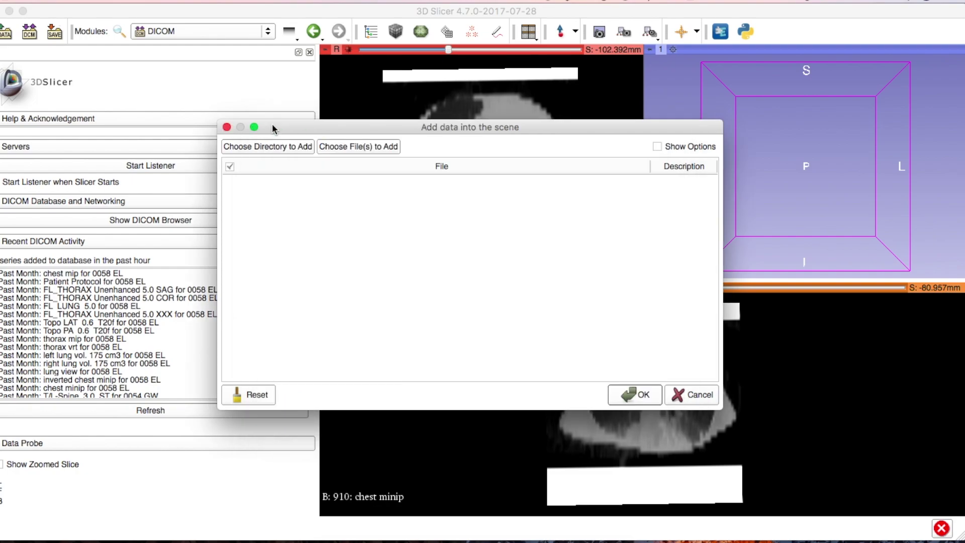
pyautogui.click(227, 127)
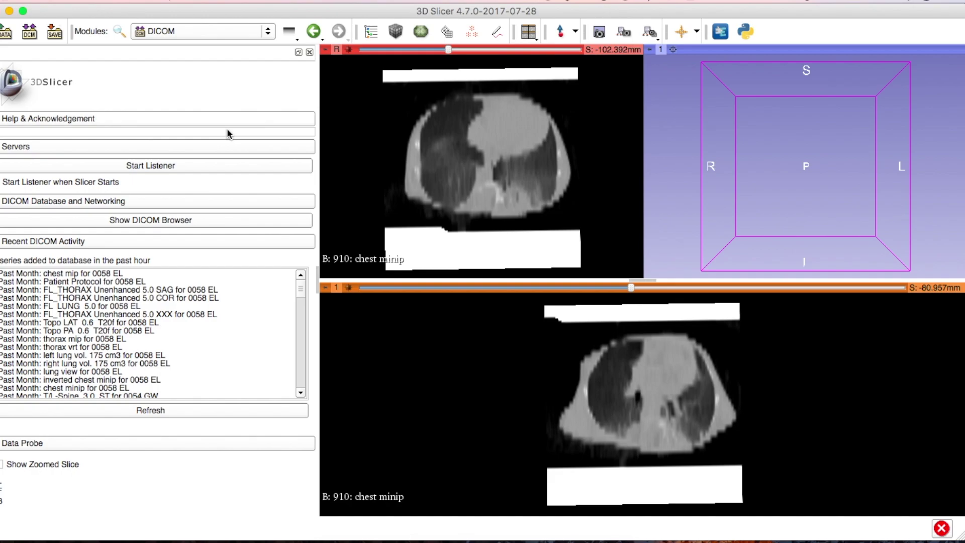
# Load series 5 (VolumeAxial1) of the 0022 CC dataset from the DICOM browser and close the browser.
pyautogui.click(37, 33)
pyautogui.scroll(-3, 223, 322)
pyautogui.scroll(-1, 224, 322)
pyautogui.click(224, 320)
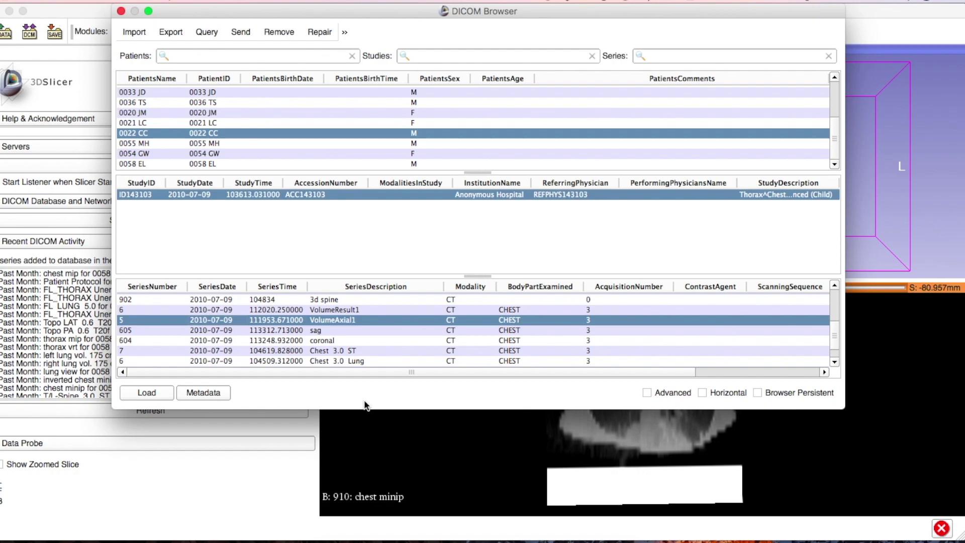
pyautogui.click(150, 393)
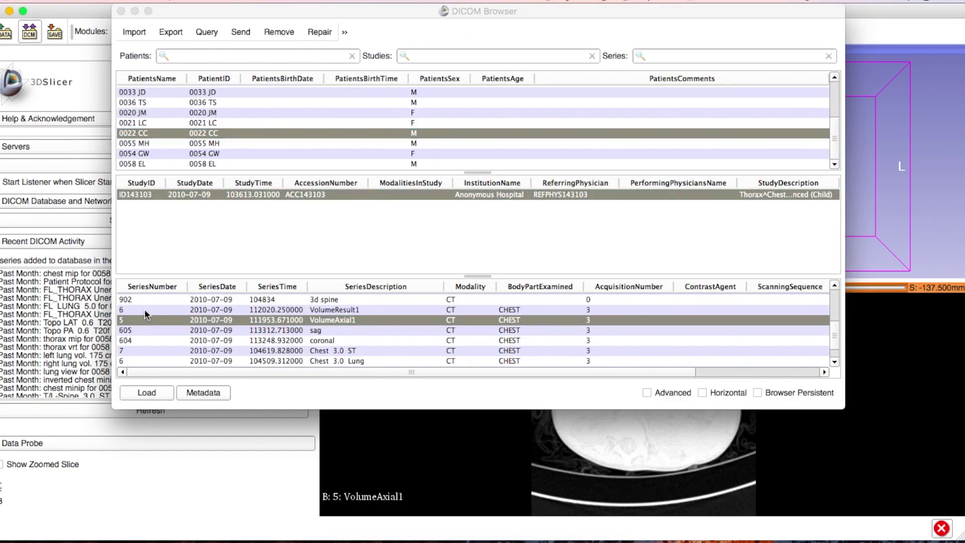
pyautogui.click(151, 310)
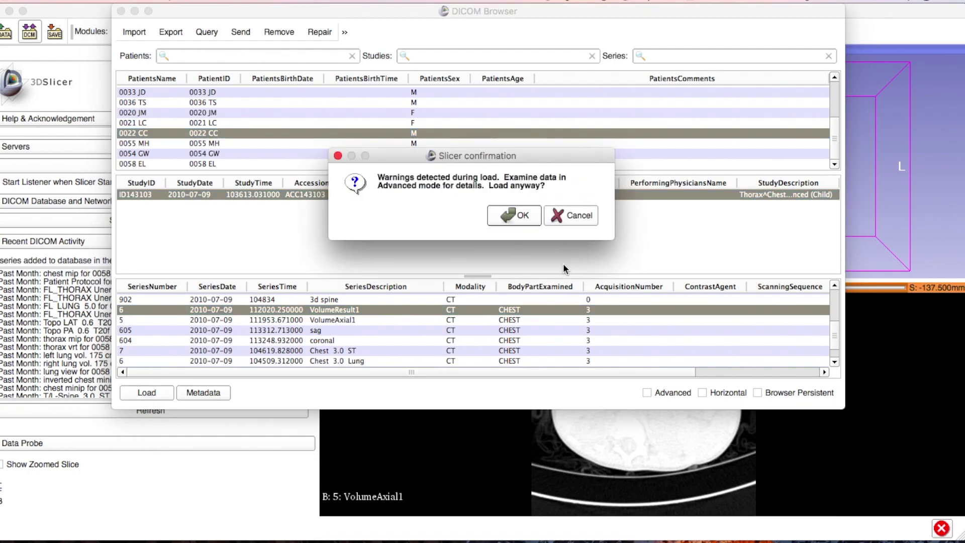
pyautogui.click(565, 218)
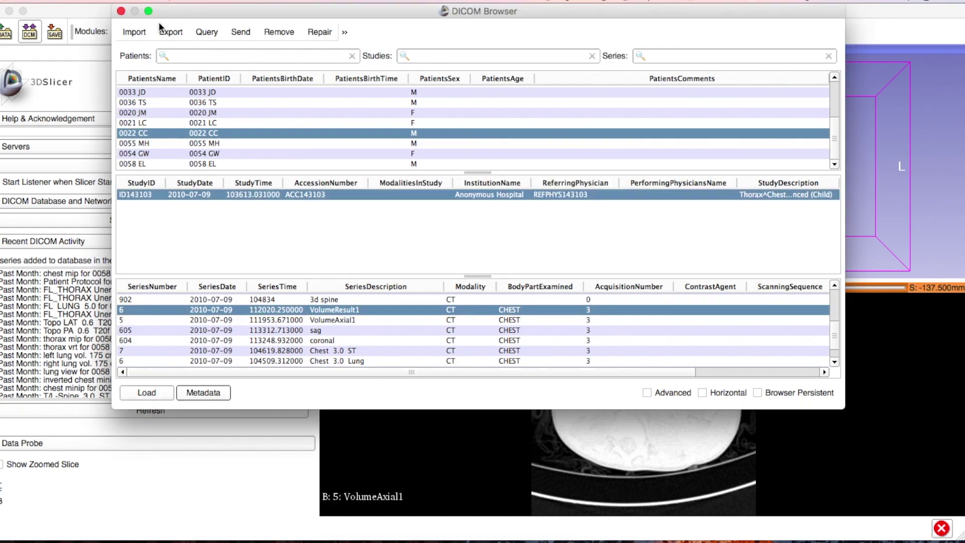
pyautogui.click(121, 11)
# Adjust the VolumeAxial1 window and level until bone stands out from soft tissue, and move the red slice to about -96 mm.
pyautogui.moveTo(521, 250); pyautogui.dragTo(520, 254)
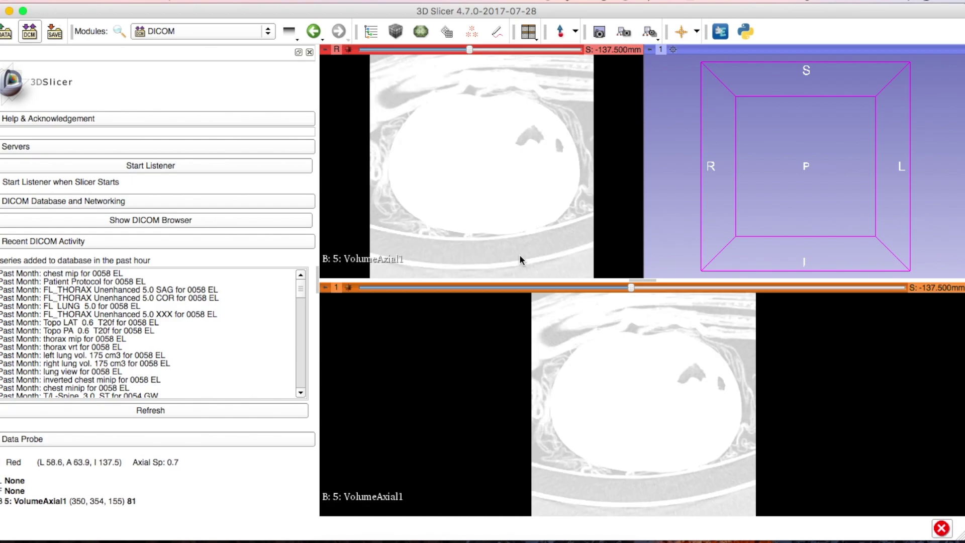
pyautogui.moveTo(518, 208); pyautogui.dragTo(529, 227)
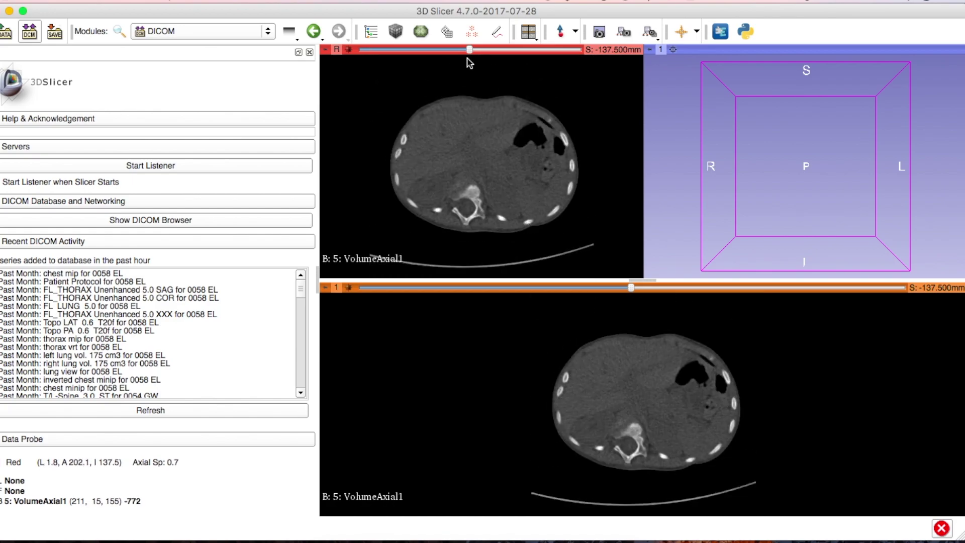
pyautogui.moveTo(470, 49); pyautogui.dragTo(599, 122)
pyautogui.moveTo(562, 97); pyautogui.dragTo(510, 69)
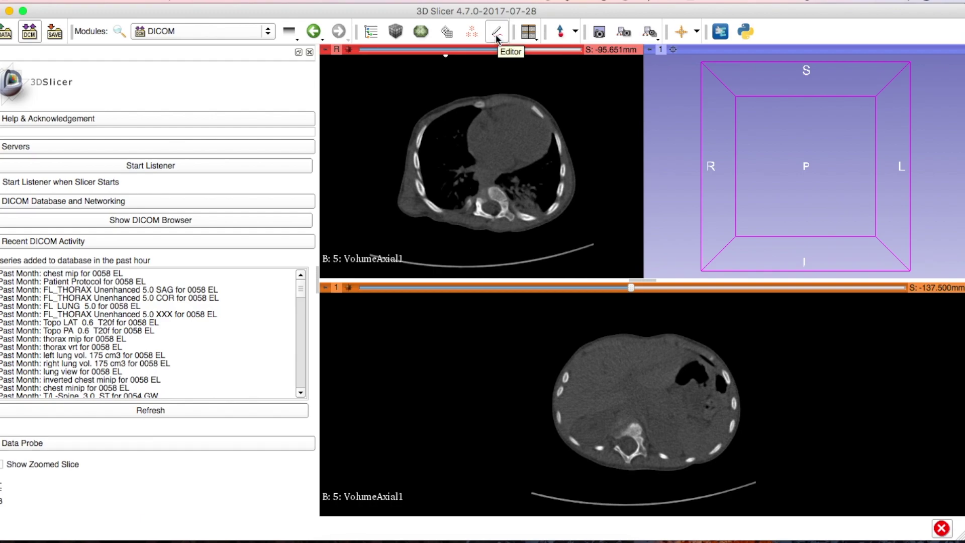
# Switch to the Editor module and create a merge label map for VolumeAxial1 using the GenericAnatomyColors table.
pyautogui.click(120, 31)
pyautogui.write('editor')
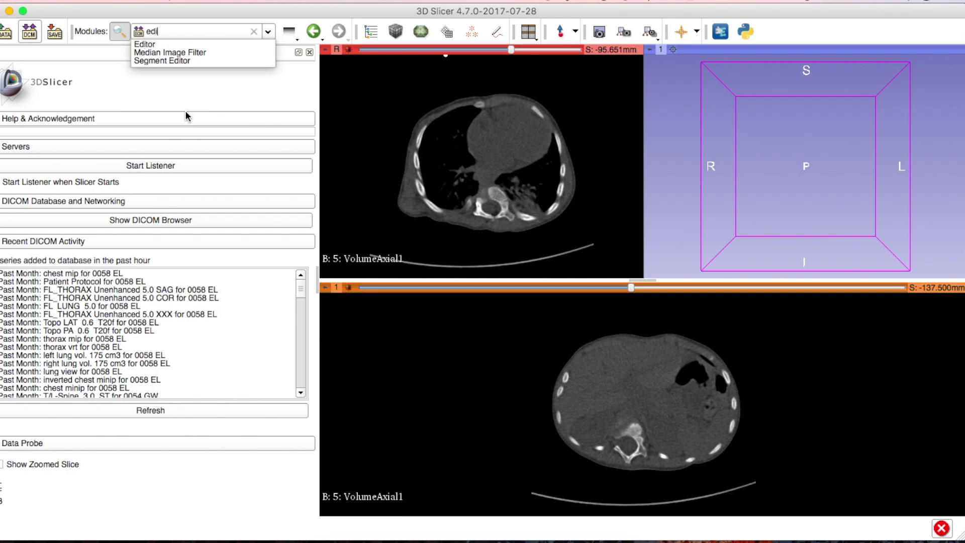
pyautogui.press('Return')
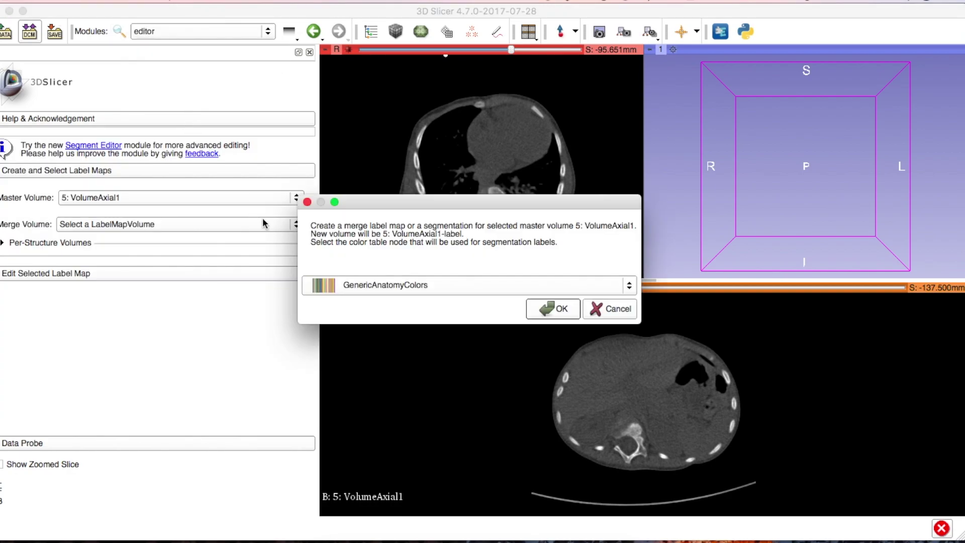
pyautogui.click(537, 311)
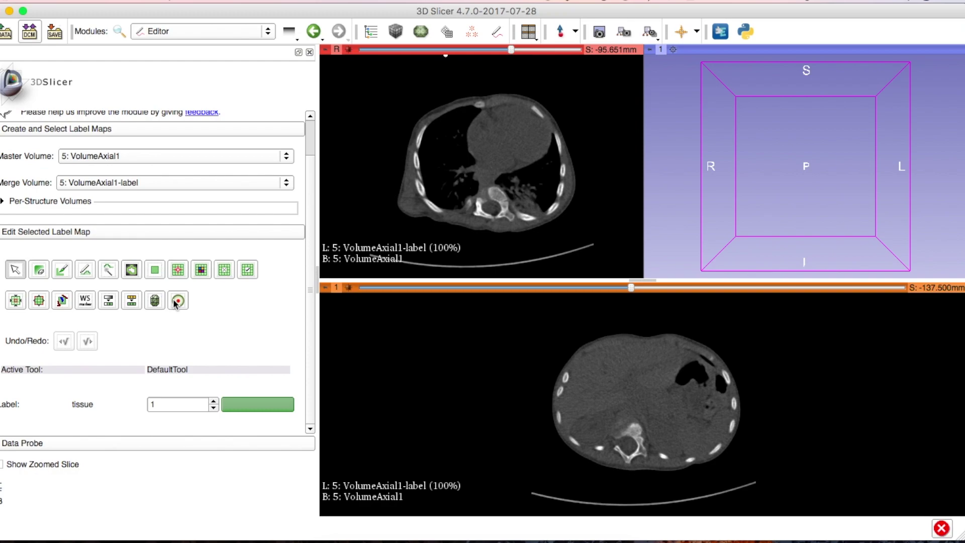
# Start the Threshold effect on tissue label 1 and set the lower limit to about 106, with the red slice at about -102 mm.
pyautogui.click(109, 301)
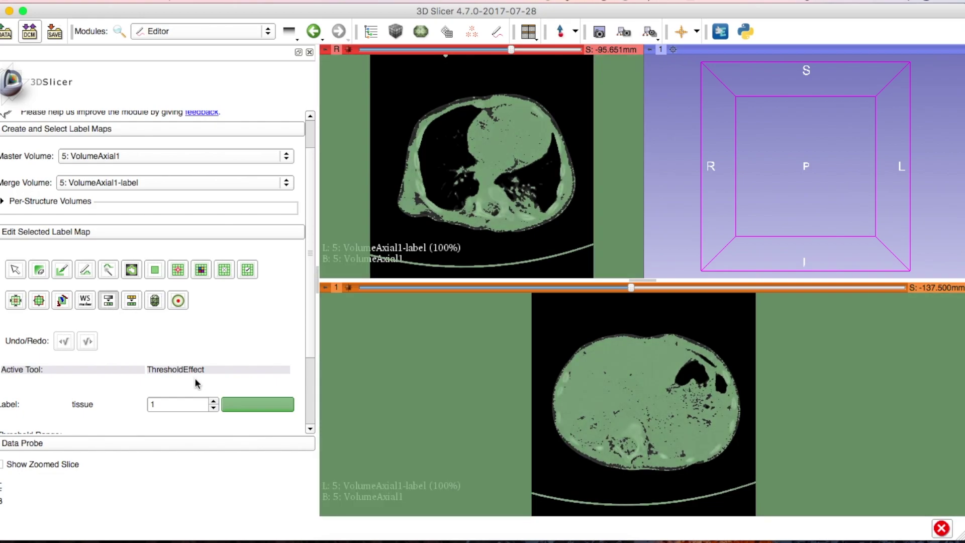
pyautogui.moveTo(510, 50); pyautogui.dragTo(506, 49)
pyautogui.scroll(-3, 175, 343)
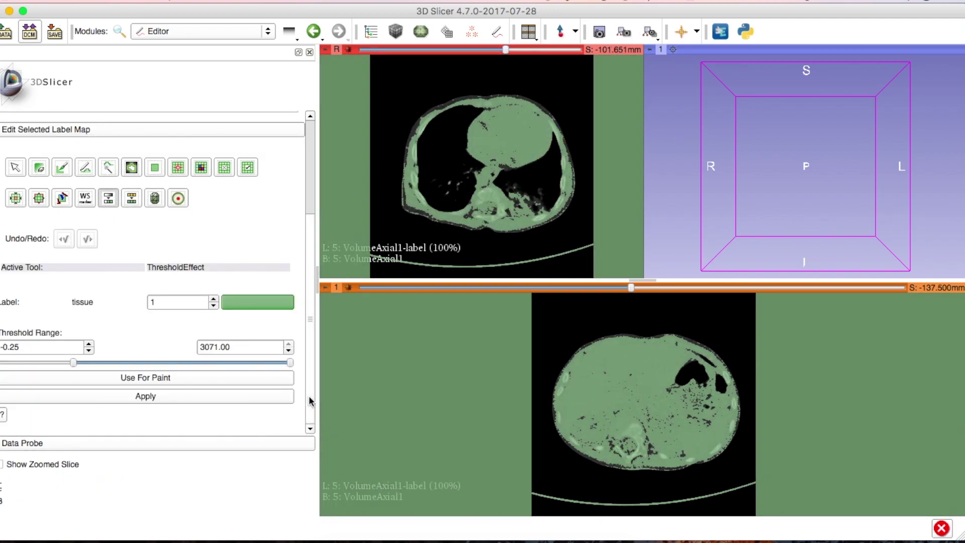
pyautogui.moveTo(73, 363); pyautogui.dragTo(80, 363)
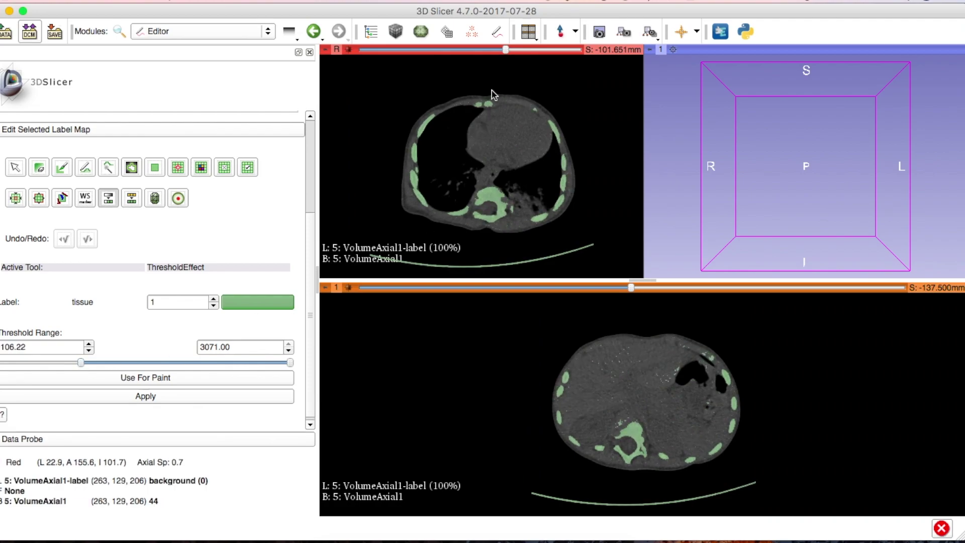
# Check the threshold on slices down to about -132 mm, set its lower limit to about 127 and apply it to the label map.
pyautogui.scroll(-7, 496, 75)
pyautogui.scroll(-12, 497, 74)
pyautogui.scroll(-20, 496, 75)
pyautogui.scroll(-2, 497, 74)
pyautogui.moveTo(81, 364); pyautogui.dragTo(79, 364)
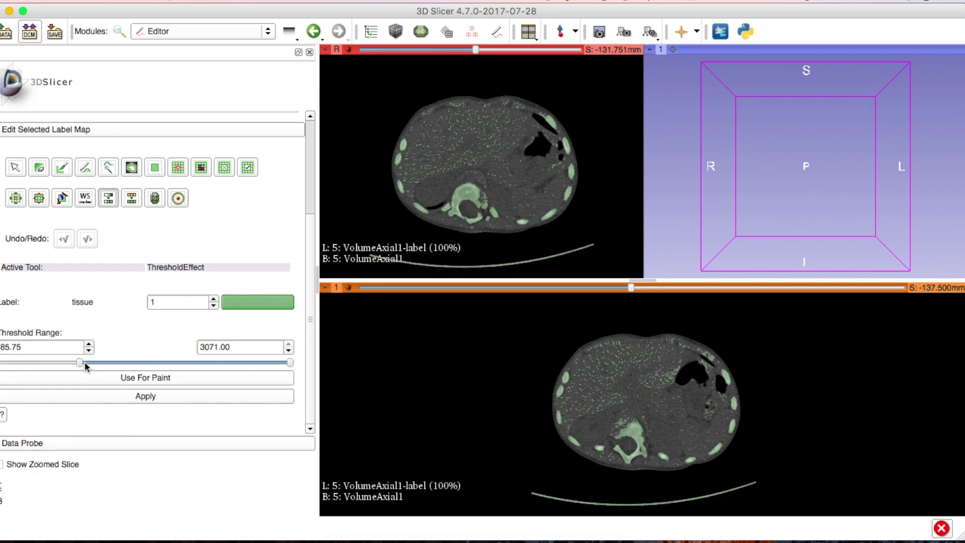
pyautogui.moveTo(79, 363); pyautogui.dragTo(82, 363)
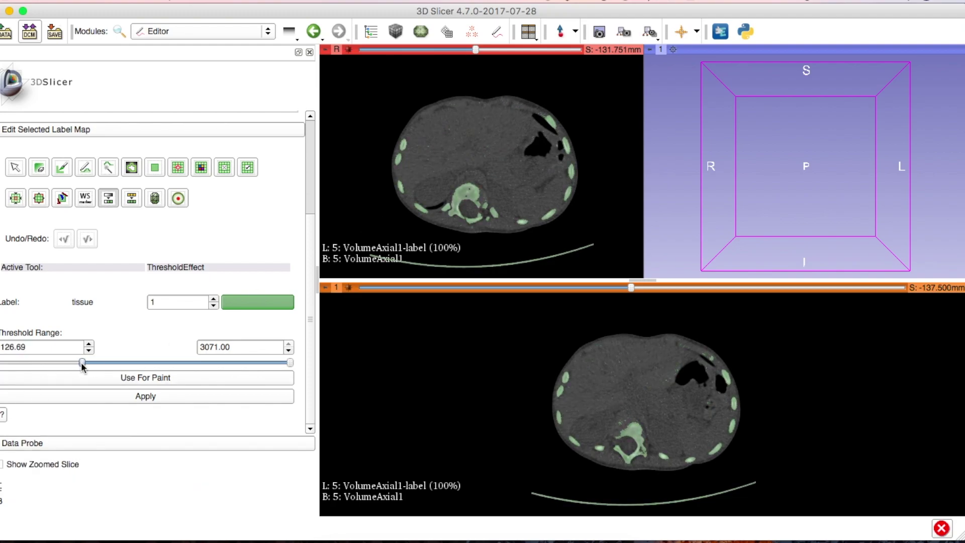
pyautogui.click(114, 402)
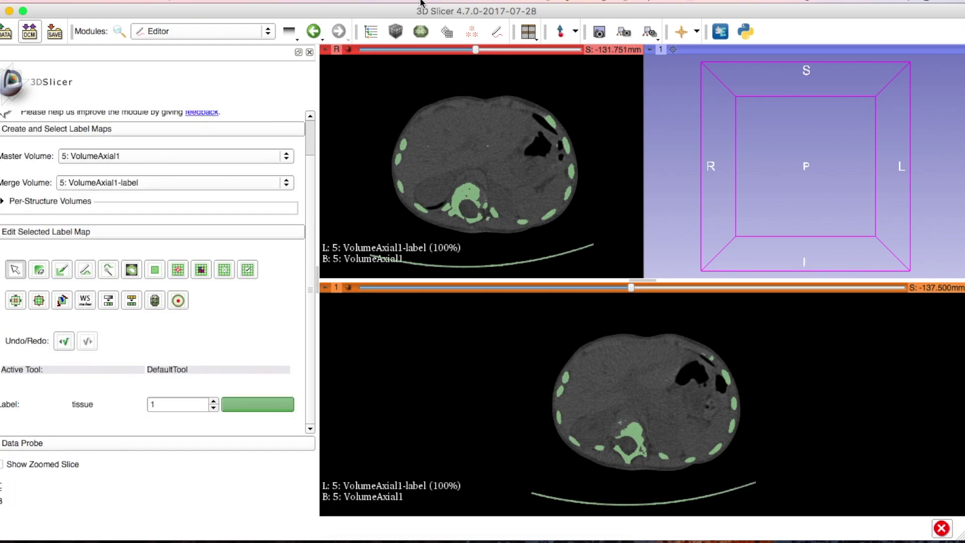
# Find and open the Model Maker module.
pyautogui.click(120, 32)
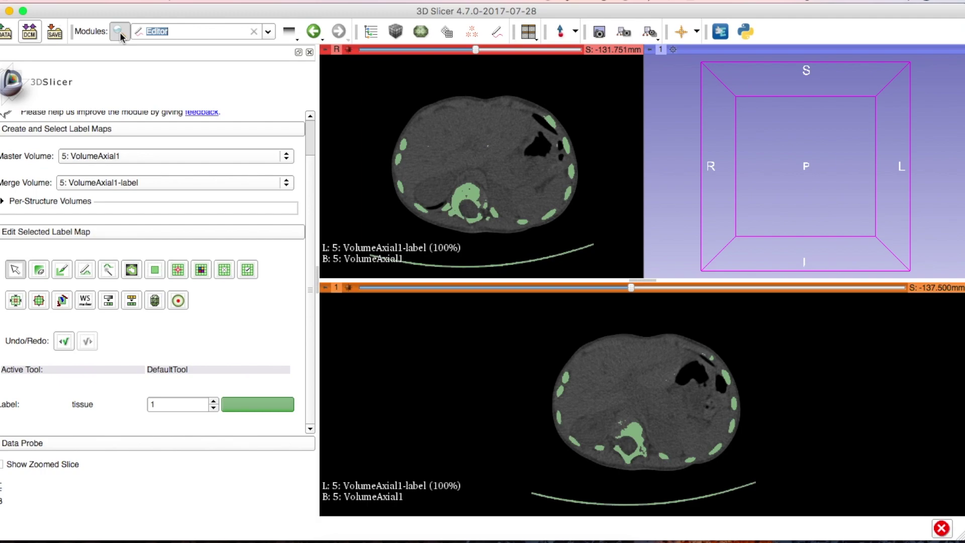
pyautogui.write('Mod')
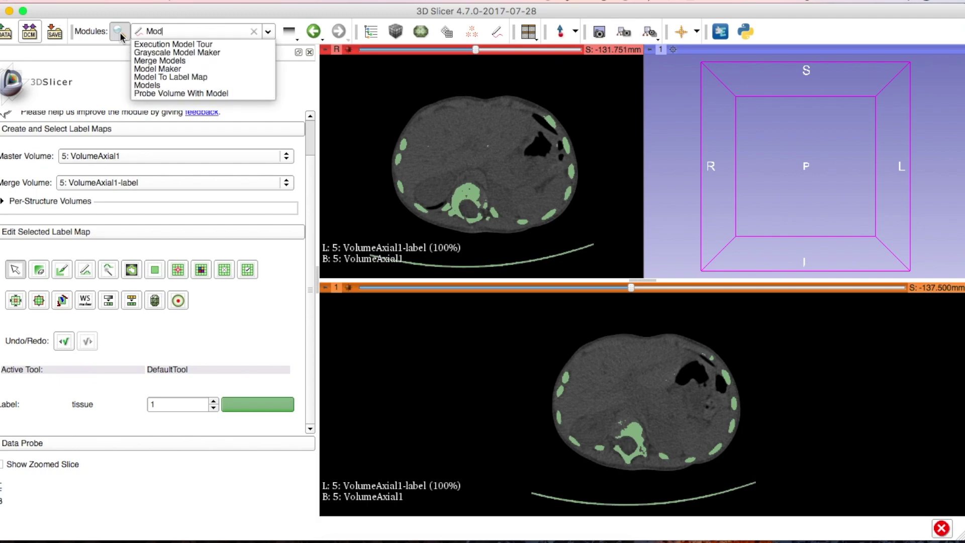
pyautogui.write('el Ma')
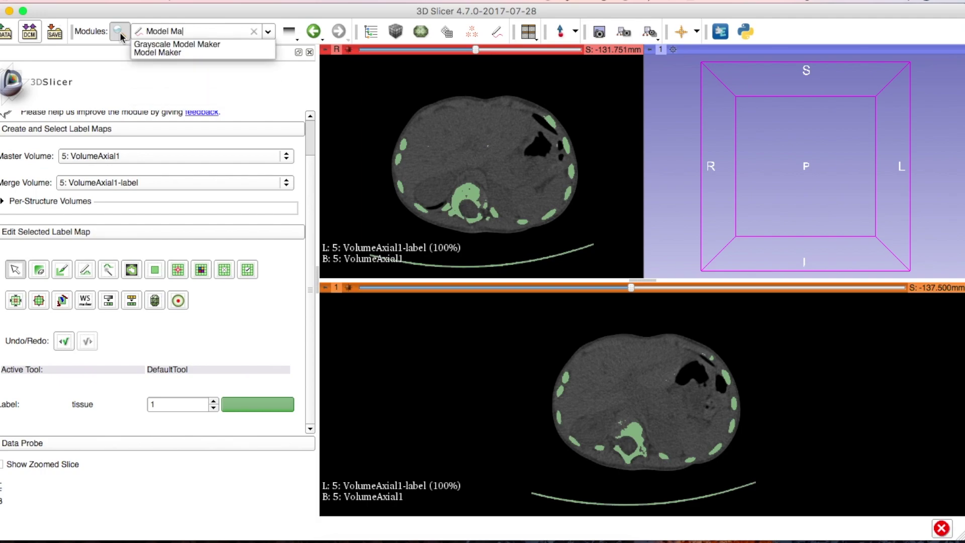
pyautogui.write('ker')
pyautogui.press('Return')
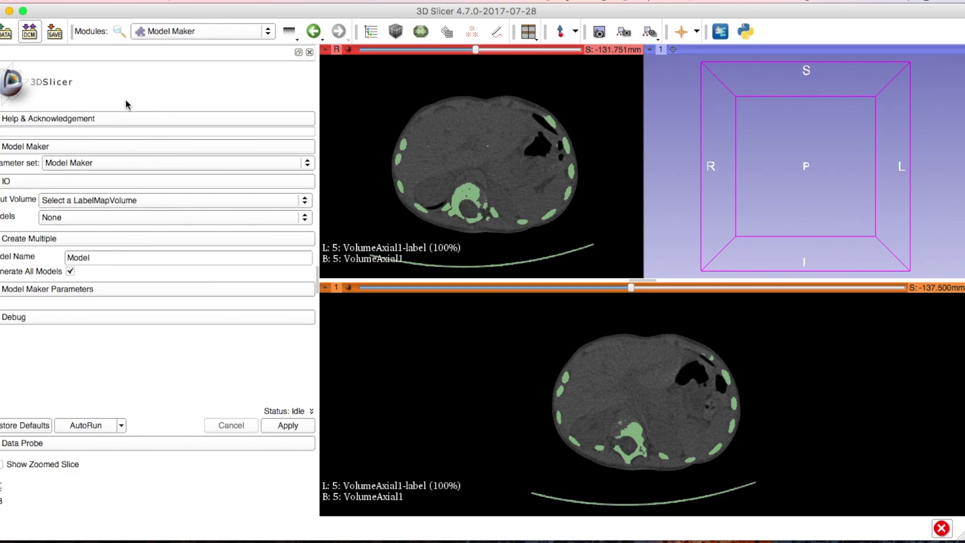
# Generate a 3D model from the VolumeAxial1-label input volume into a new model hierarchy.
pyautogui.click(120, 219)
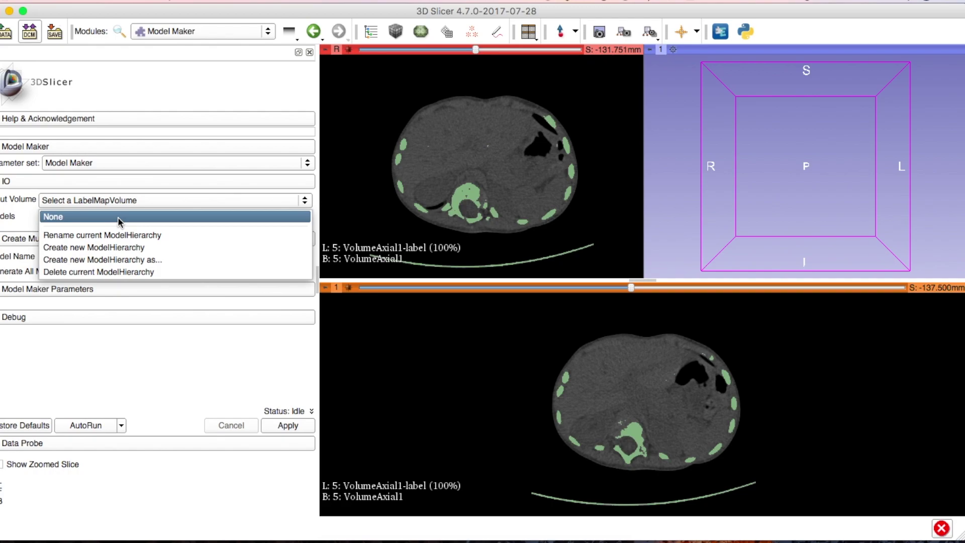
pyautogui.click(117, 216)
pyautogui.click(128, 201)
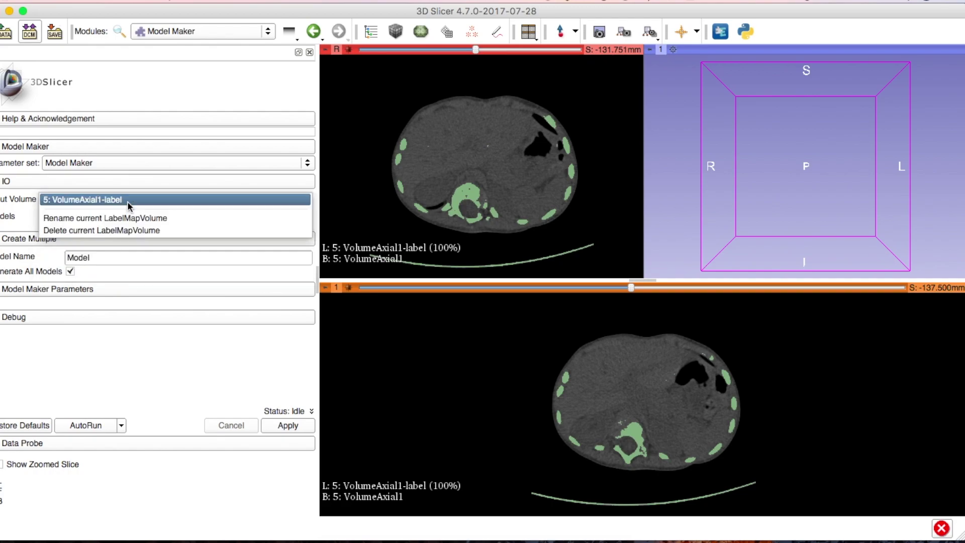
pyautogui.click(128, 201)
pyautogui.click(130, 218)
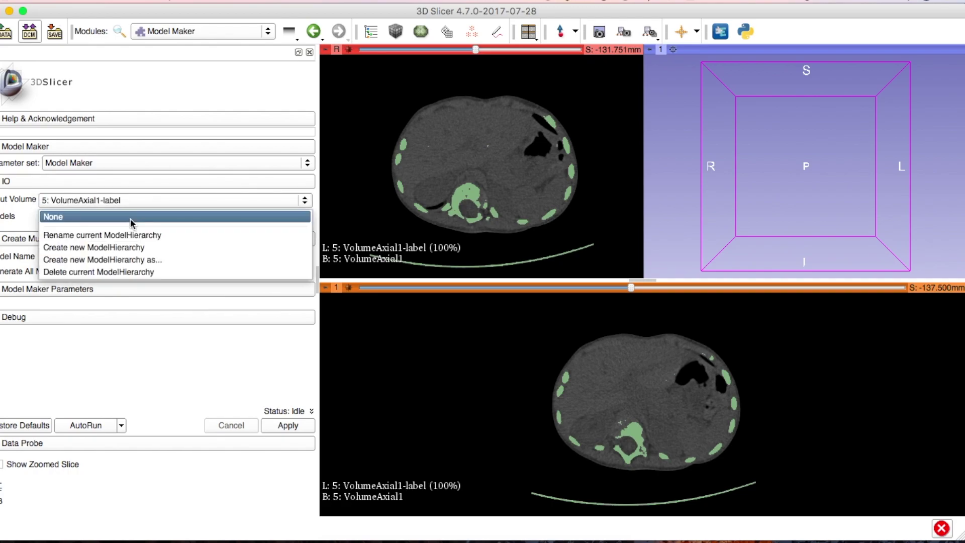
pyautogui.click(130, 248)
pyautogui.click(294, 427)
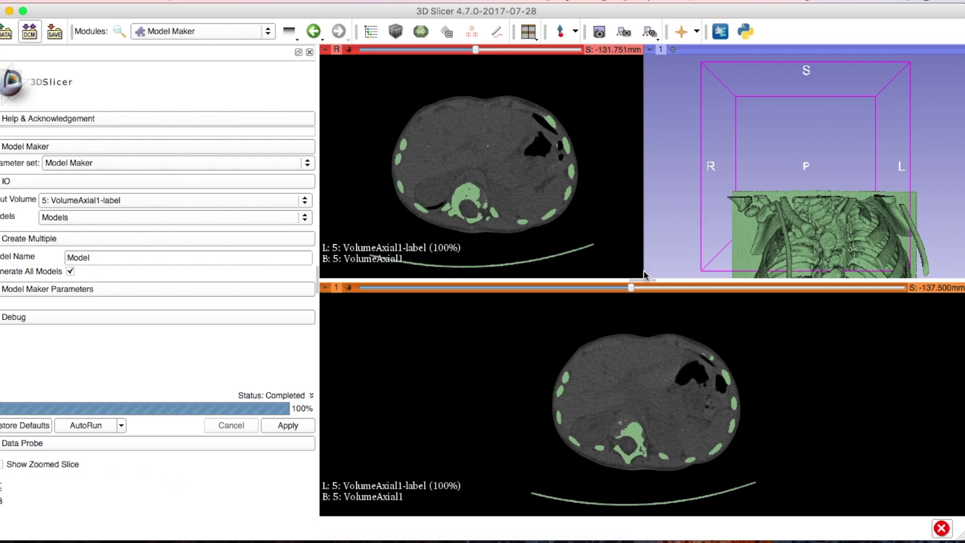
# Enlarge the red slice and 3D views, and zoom and rotate the bone model to inspect it.
pyautogui.moveTo(645, 281); pyautogui.dragTo(660, 538)
pyautogui.moveTo(728, 433); pyautogui.dragTo(817, 216, button='right')
pyautogui.scroll(1, 800, 332)
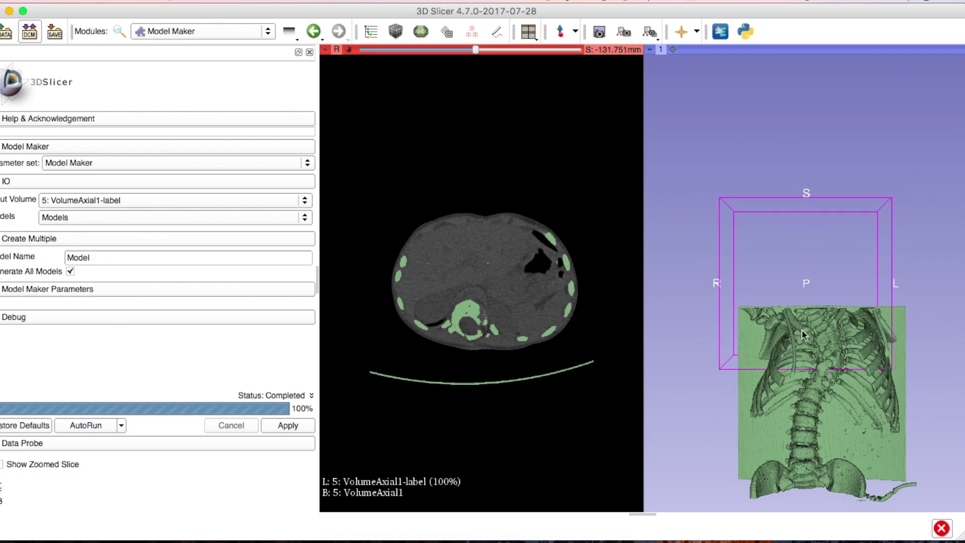
pyautogui.moveTo(900, 392); pyautogui.dragTo(796, 340)
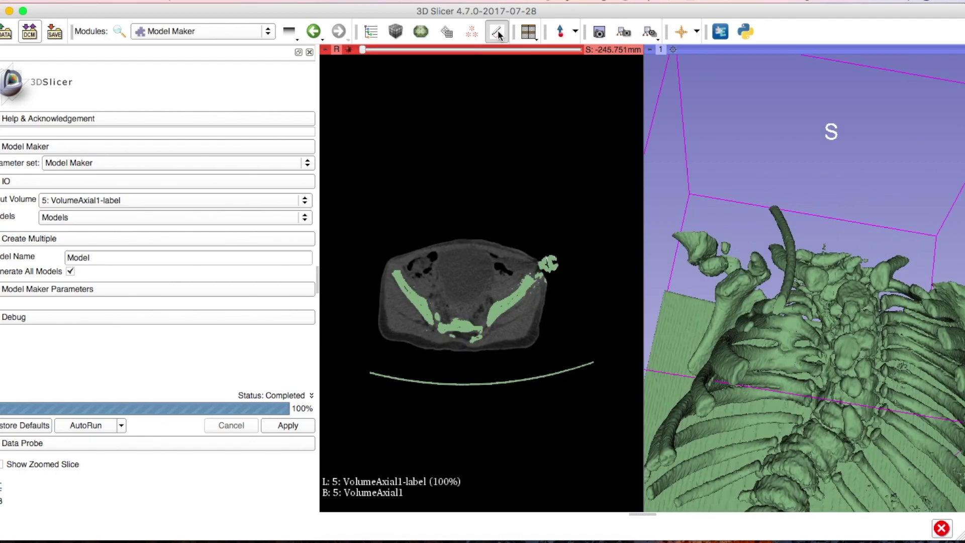
# Paint with background label 0 in the Editor to erase the scanner table's curve from the red slices at -246 mm and about -245 mm.
pyautogui.click(498, 33)
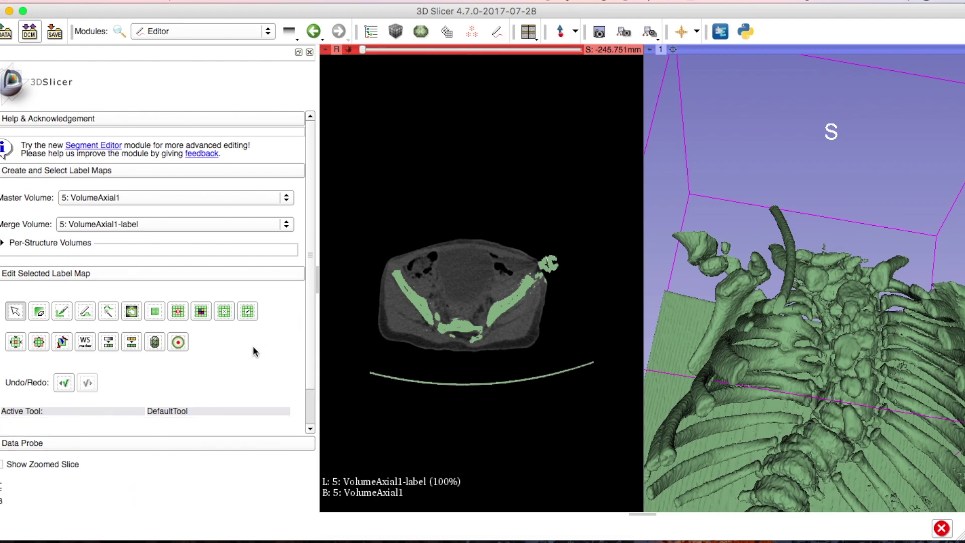
pyautogui.scroll(-2, 252, 346)
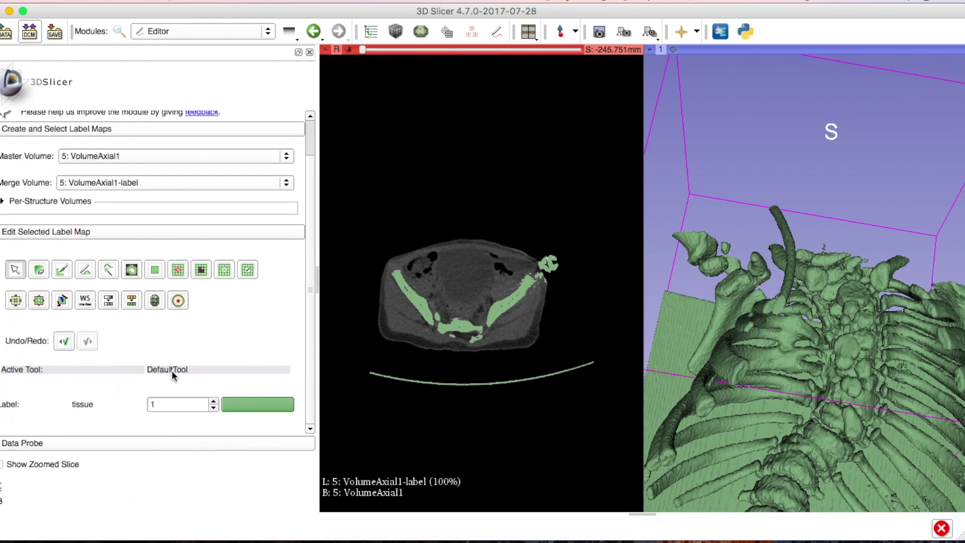
pyautogui.click(61, 271)
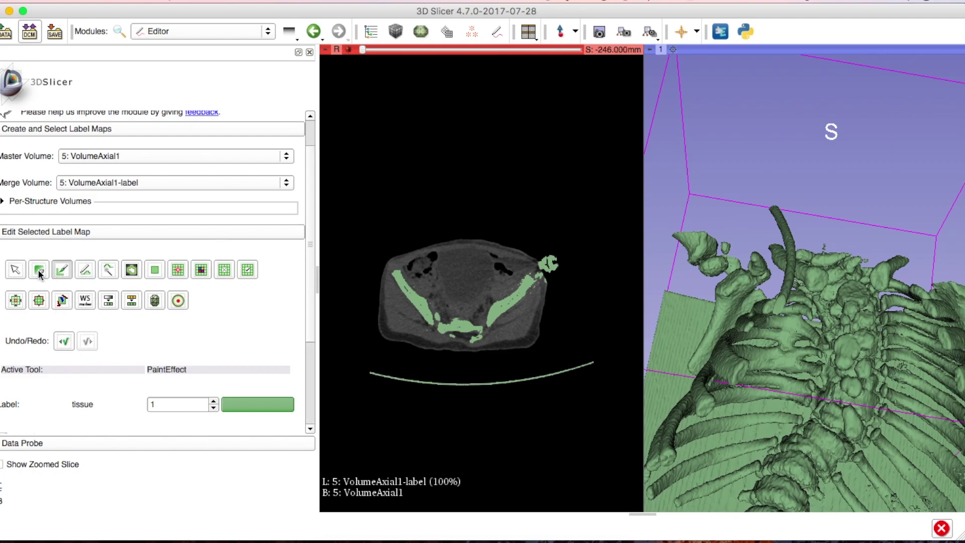
pyautogui.click(39, 272)
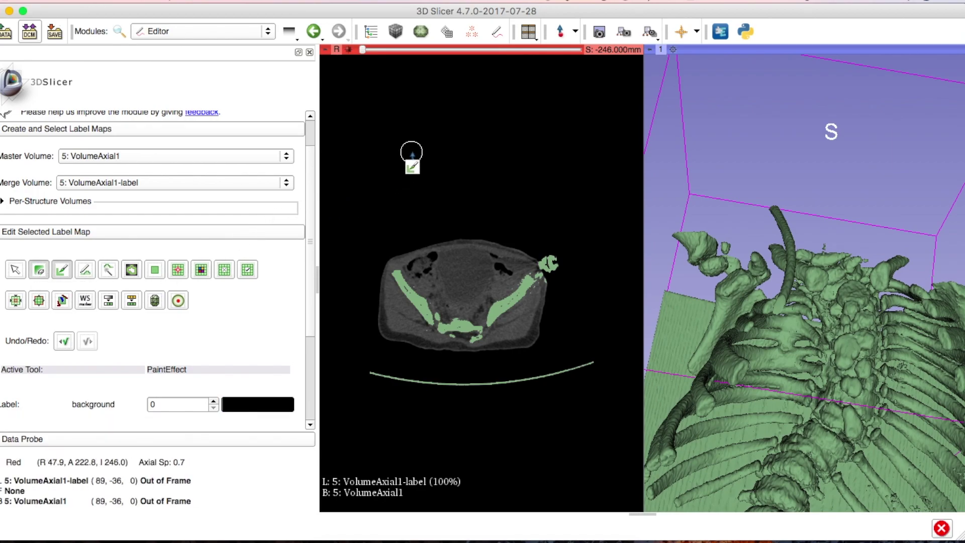
pyautogui.moveTo(418, 157); pyautogui.dragTo(491, 172)
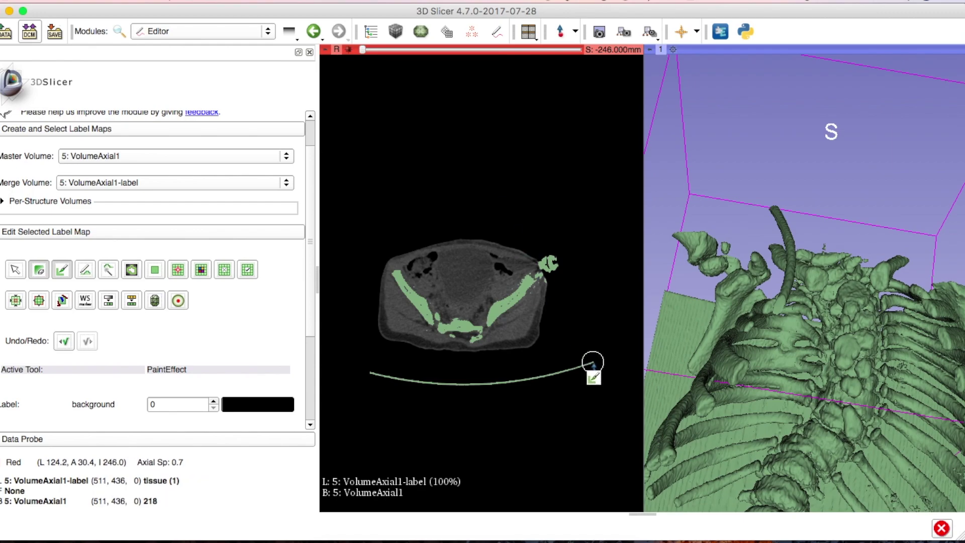
pyautogui.moveTo(591, 361)
pyautogui.mouseDown()
pyautogui.moveTo(513, 383)
pyautogui.moveTo(414, 384)
pyautogui.moveTo(359, 369)
pyautogui.mouseUp()
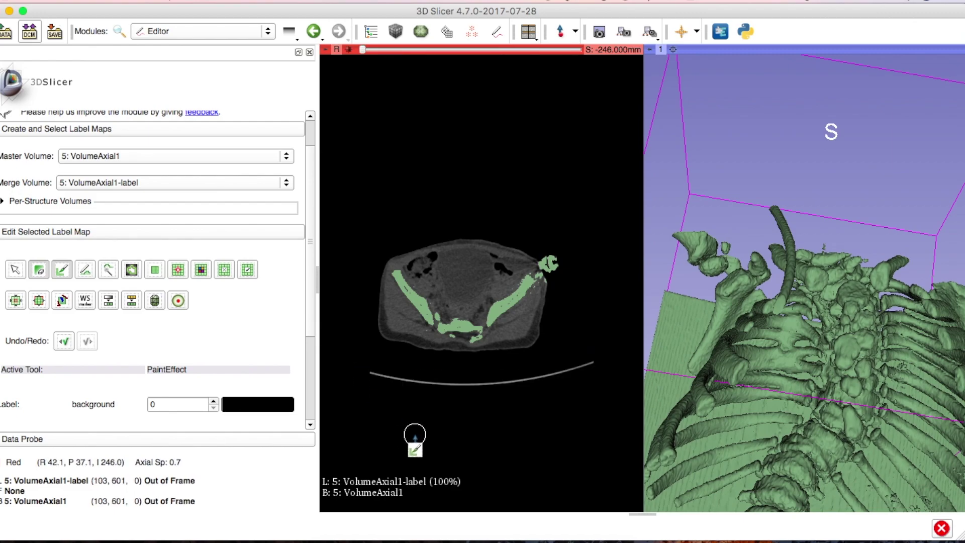
pyautogui.scroll(1, 415, 435)
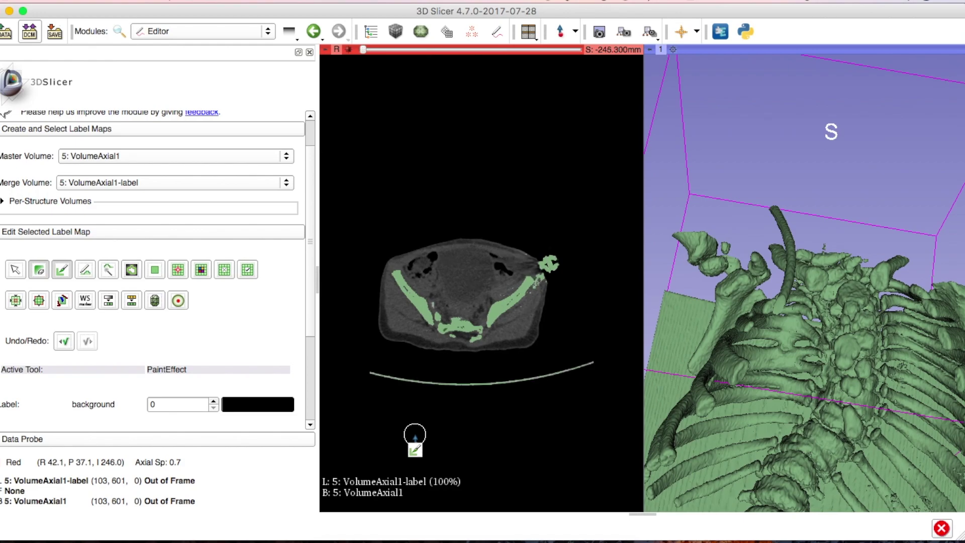
pyautogui.moveTo(370, 373)
pyautogui.mouseDown()
pyautogui.moveTo(603, 365)
pyautogui.moveTo(467, 393)
pyautogui.moveTo(394, 390)
pyautogui.moveTo(372, 379)
pyautogui.moveTo(503, 390)
pyautogui.mouseUp()
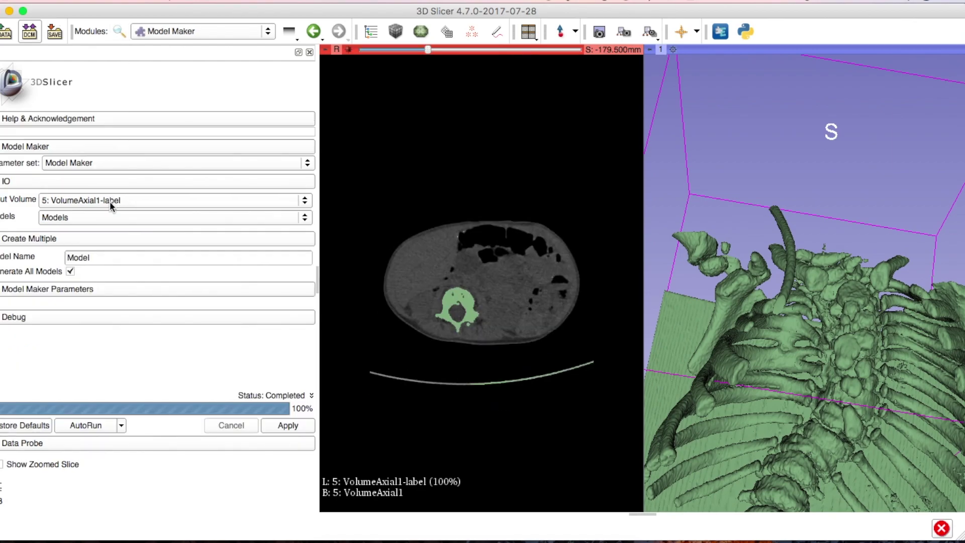
# Regenerate the 3D model from the edited VolumeAxial1-label volume into another new model hierarchy.
pyautogui.click(109, 217)
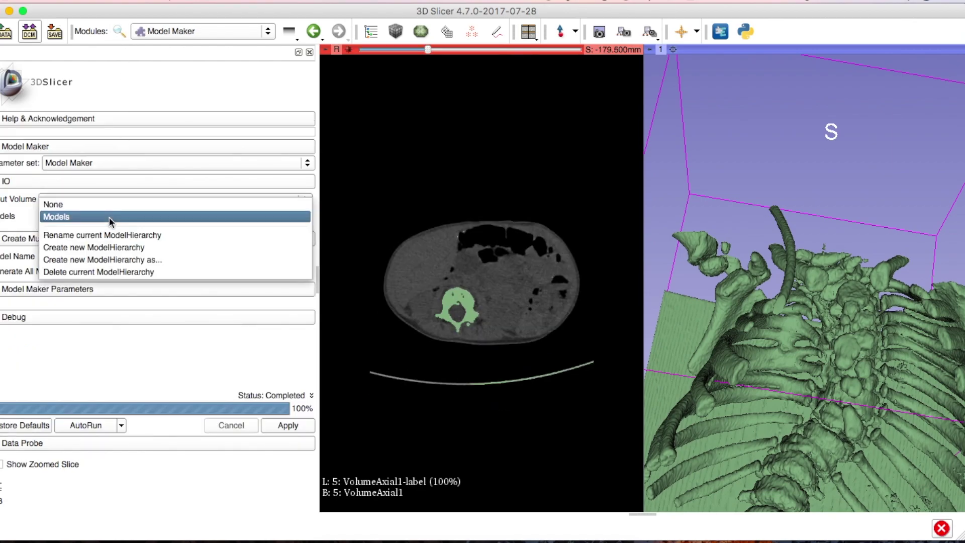
pyautogui.click(113, 244)
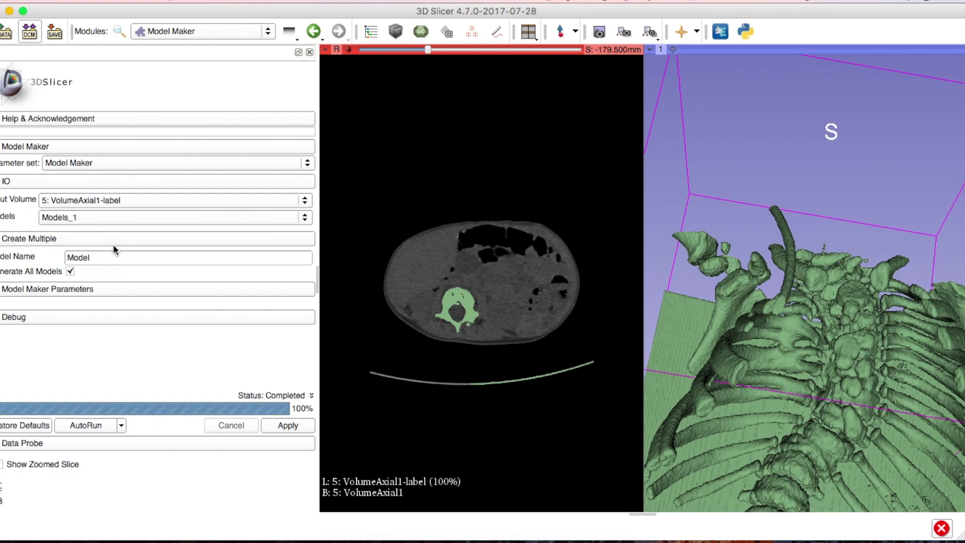
pyautogui.click(282, 425)
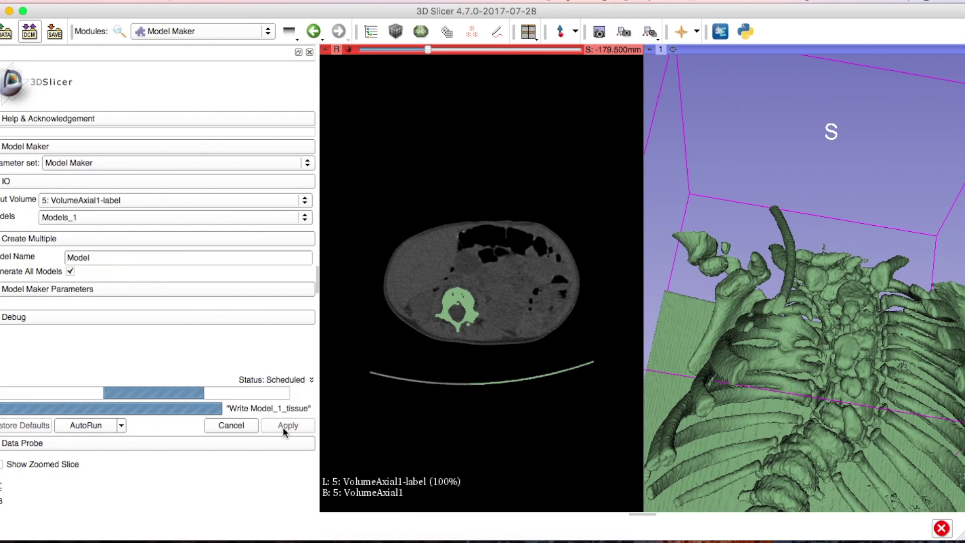
# Hide the original model hierarchy in the Models module and inspect the regenerated model around the erased parts of the scanner table.
pyautogui.click(421, 31)
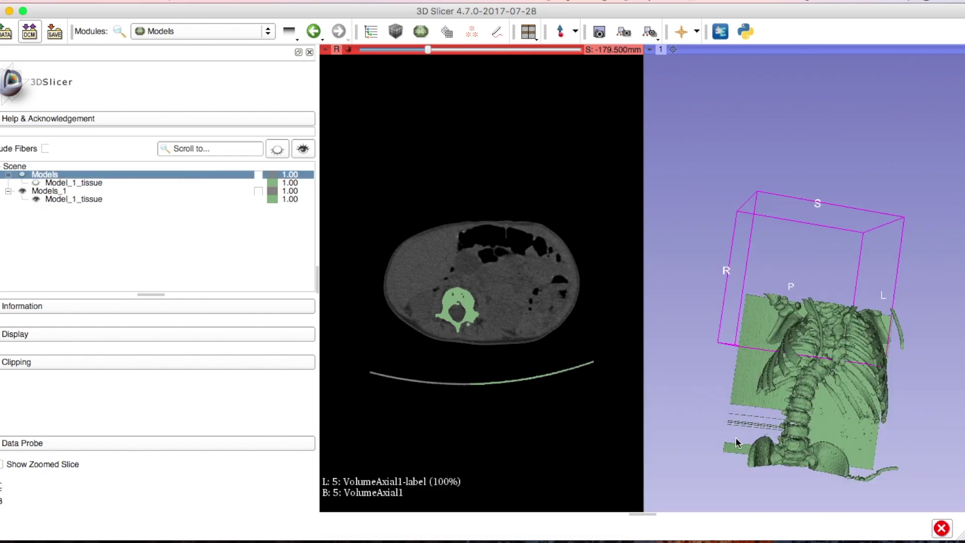
pyautogui.moveTo(740, 441); pyautogui.dragTo(810, 418)
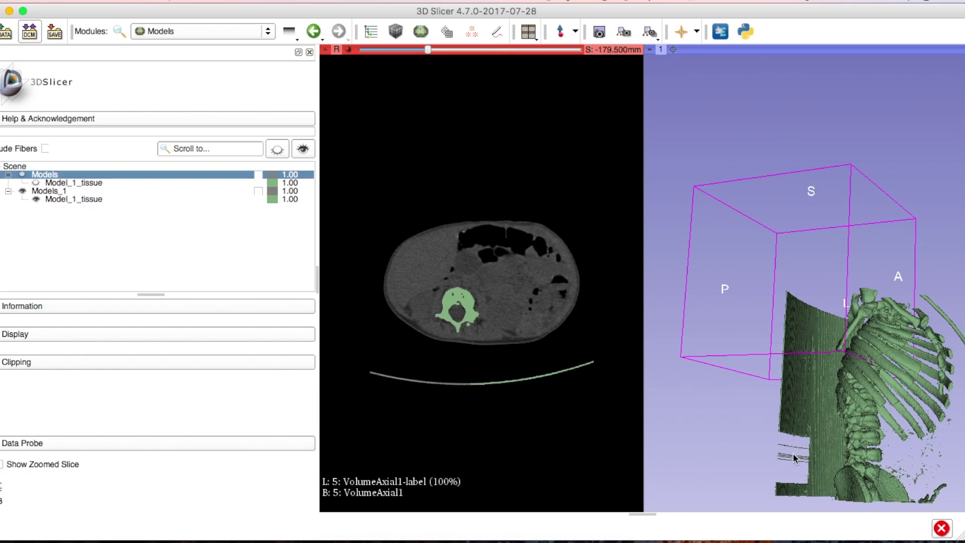
pyautogui.moveTo(794, 420)
pyautogui.mouseDown()
pyautogui.moveTo(801, 451)
pyautogui.moveTo(819, 457)
pyautogui.moveTo(825, 421)
pyautogui.moveTo(744, 446)
pyautogui.moveTo(777, 427)
pyautogui.mouseUp()
pyautogui.moveTo(842, 402); pyautogui.dragTo(784, 382)
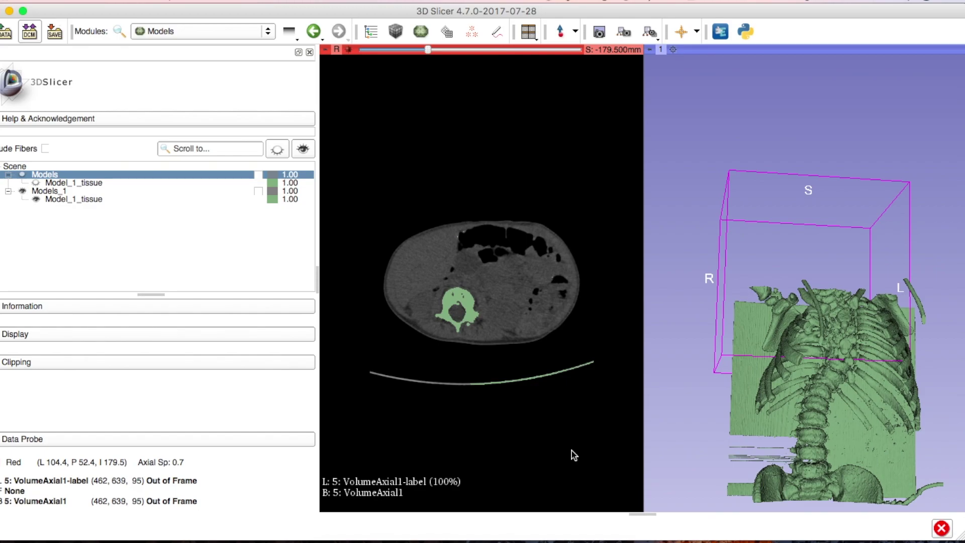
pyautogui.scroll(20, 574, 455)
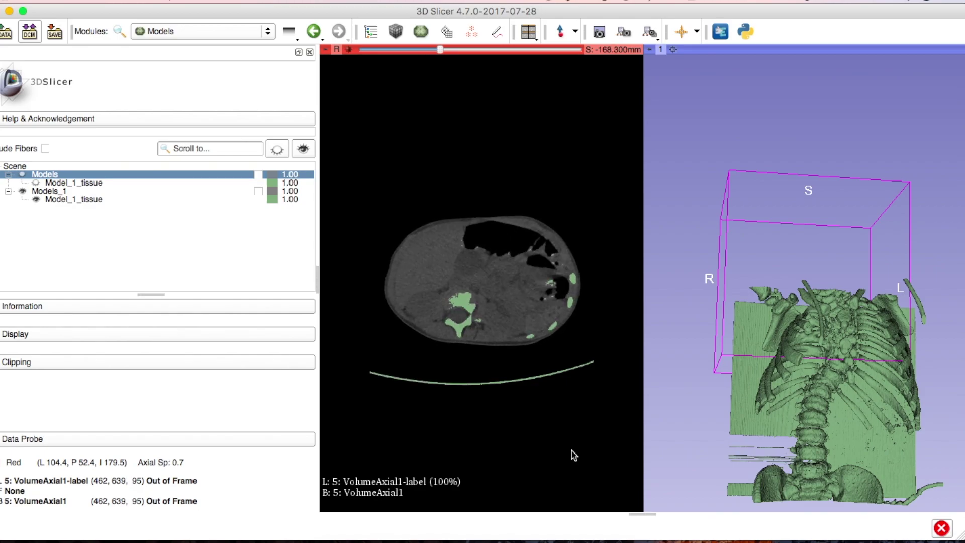
pyautogui.scroll(15, 574, 455)
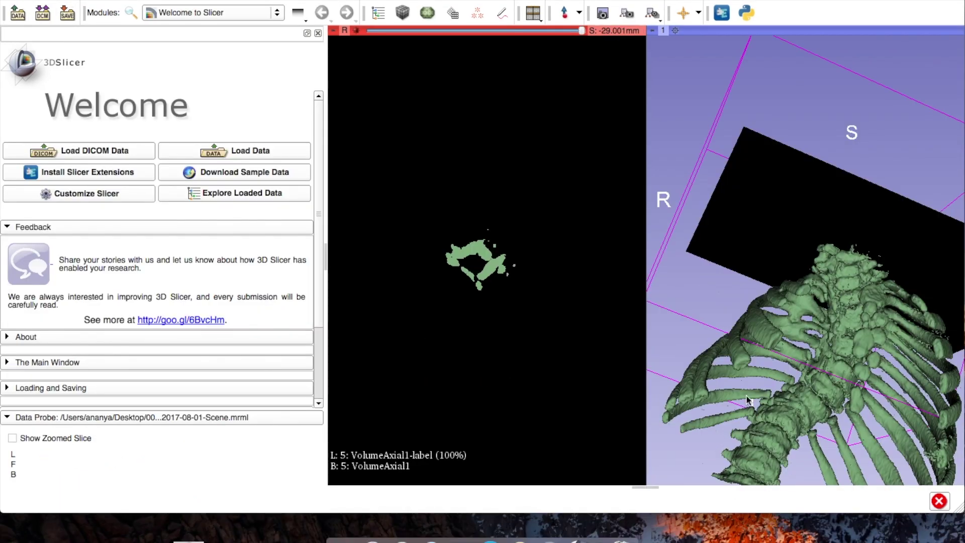
# Hide the red slice plane in the 3D view, and inspect the cleaned rib cage model from several sides.
pyautogui.moveTo(748, 400); pyautogui.dragTo(764, 300, button='right')
pyautogui.moveTo(702, 218); pyautogui.dragTo(752, 294)
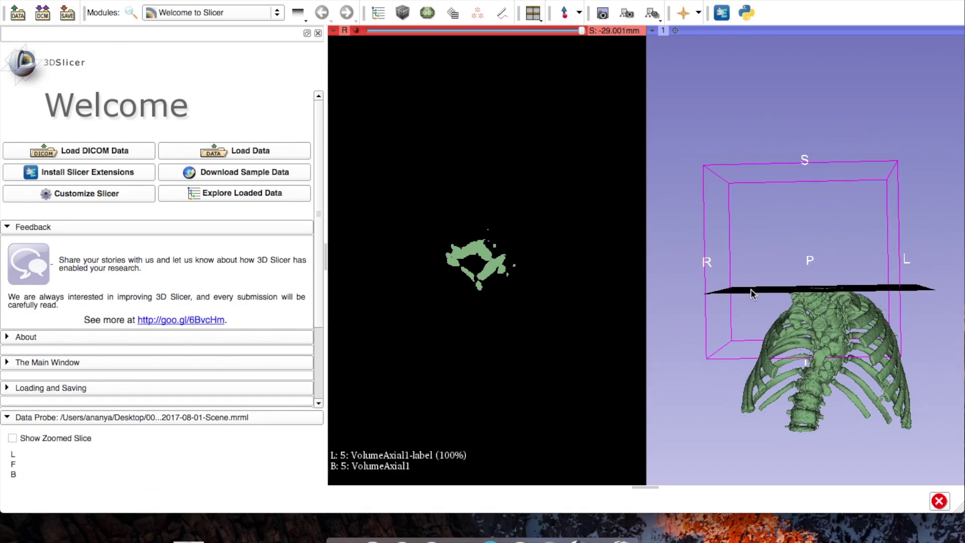
pyautogui.moveTo(339, 29)
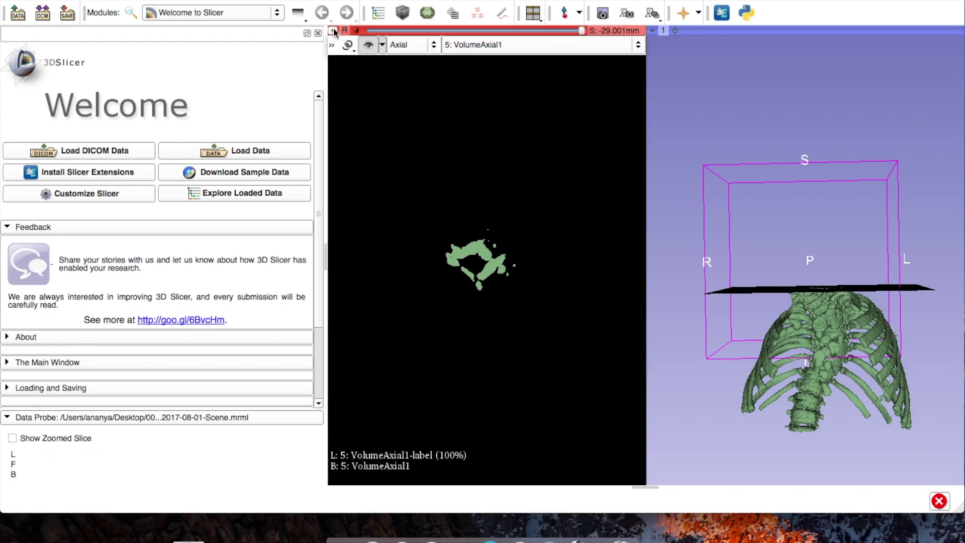
pyautogui.click(368, 44)
pyautogui.moveTo(865, 297); pyautogui.dragTo(828, 378, button='right')
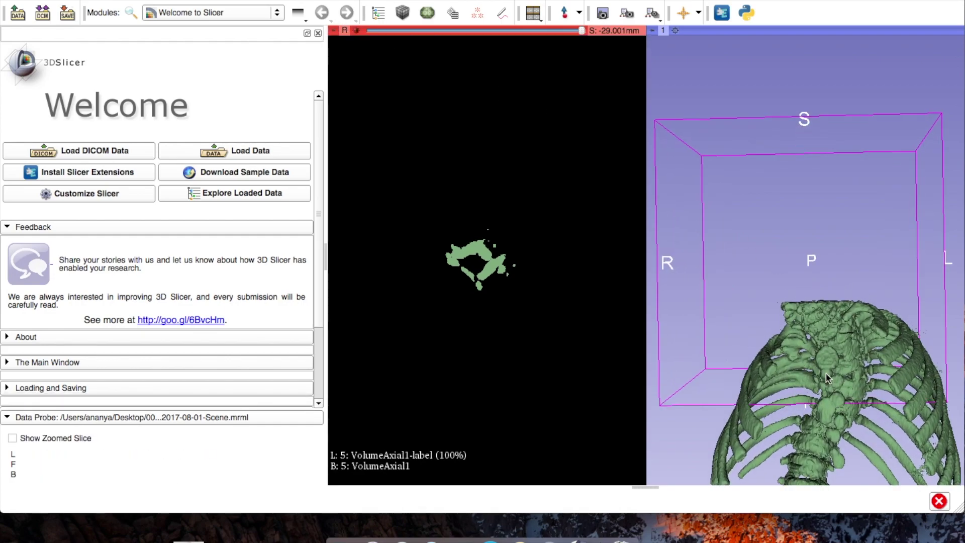
pyautogui.moveTo(840, 379); pyautogui.dragTo(904, 373)
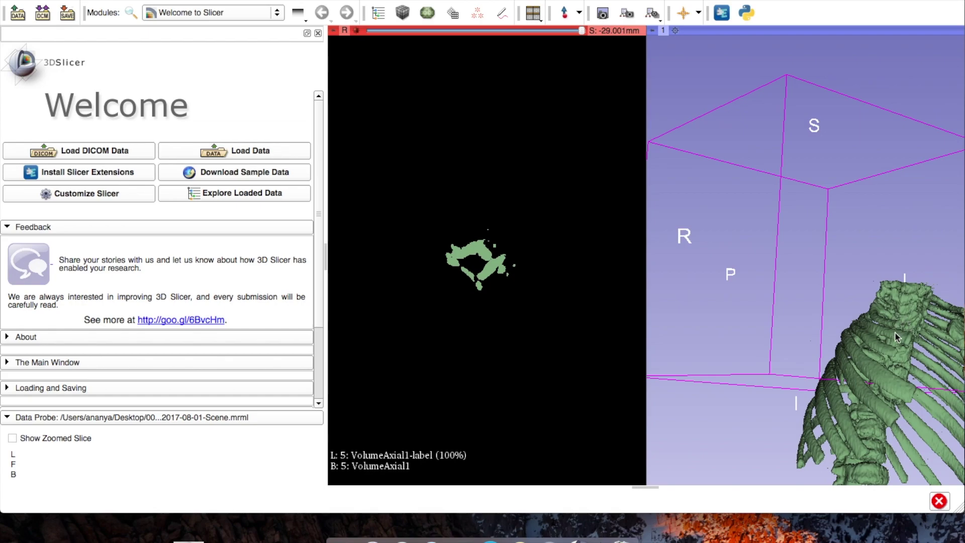
pyautogui.moveTo(891, 340); pyautogui.dragTo(343, 141)
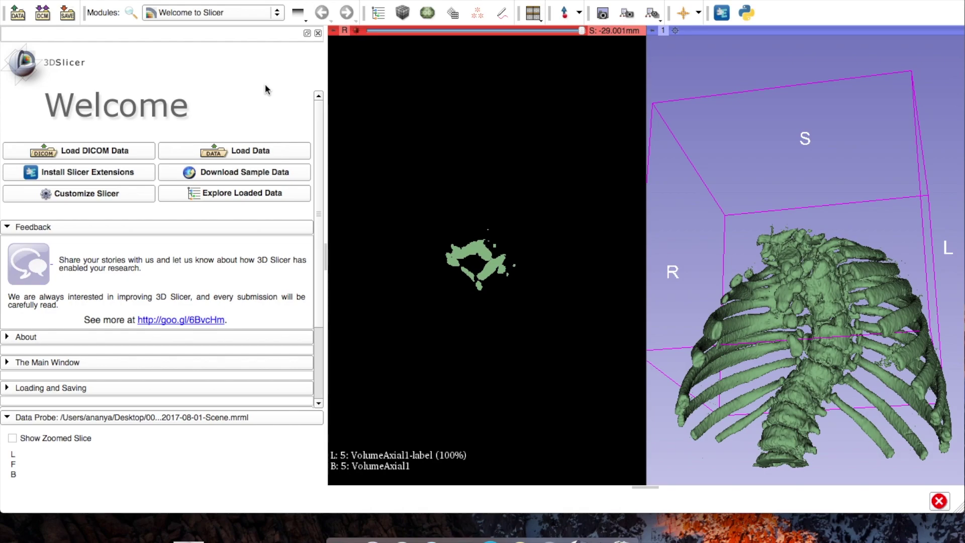
pyautogui.moveTo(764, 262); pyautogui.dragTo(935, 369)
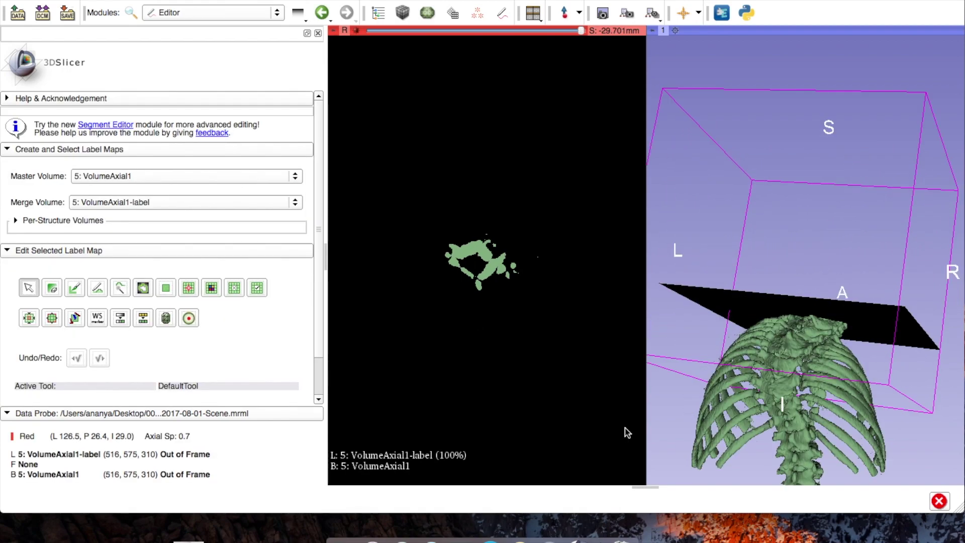
# Compare the red label slices between about -30 mm and -159 mm with the 3D rib cage, including a view from below.
pyautogui.scroll(-10, 626, 431)
pyautogui.scroll(-3, 624, 402)
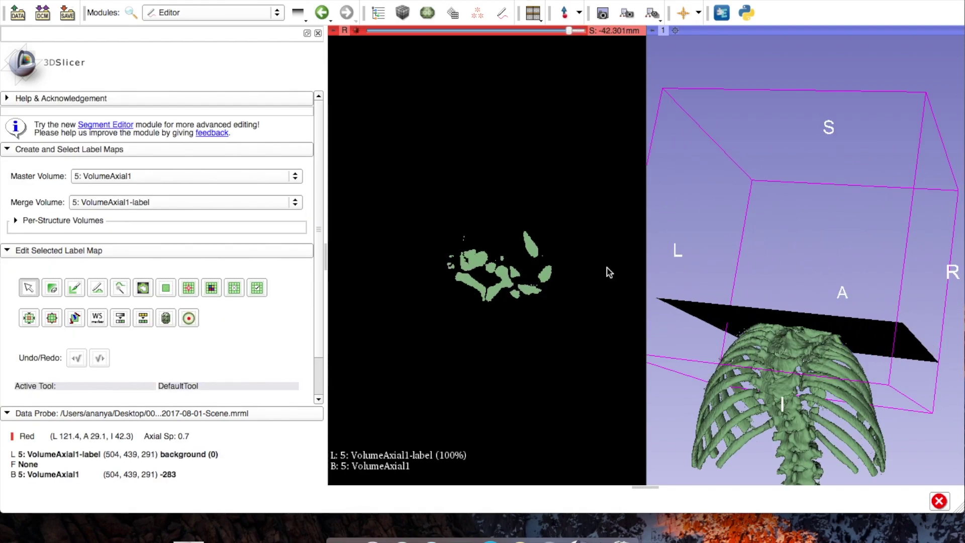
pyautogui.moveTo(570, 31); pyautogui.dragTo(460, 40)
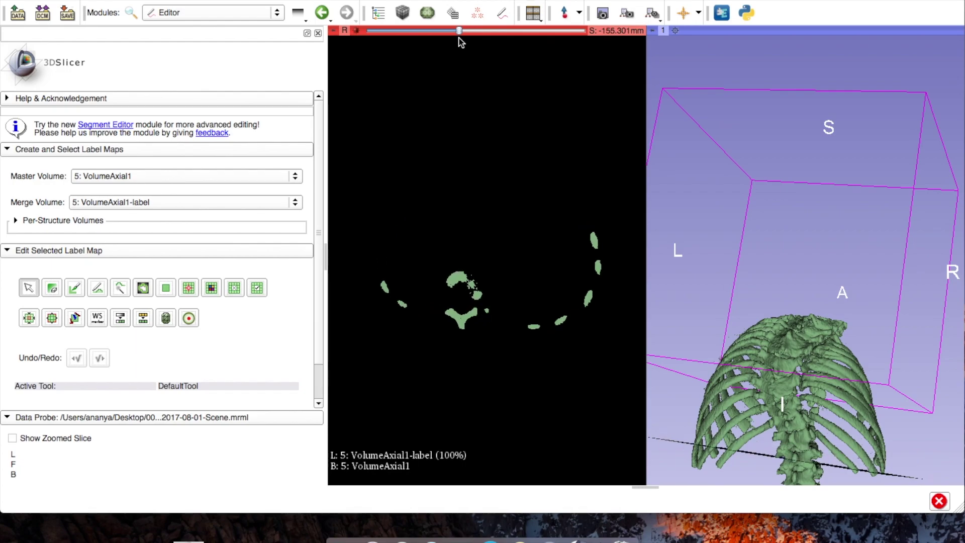
pyautogui.scroll(-3, 479, 231)
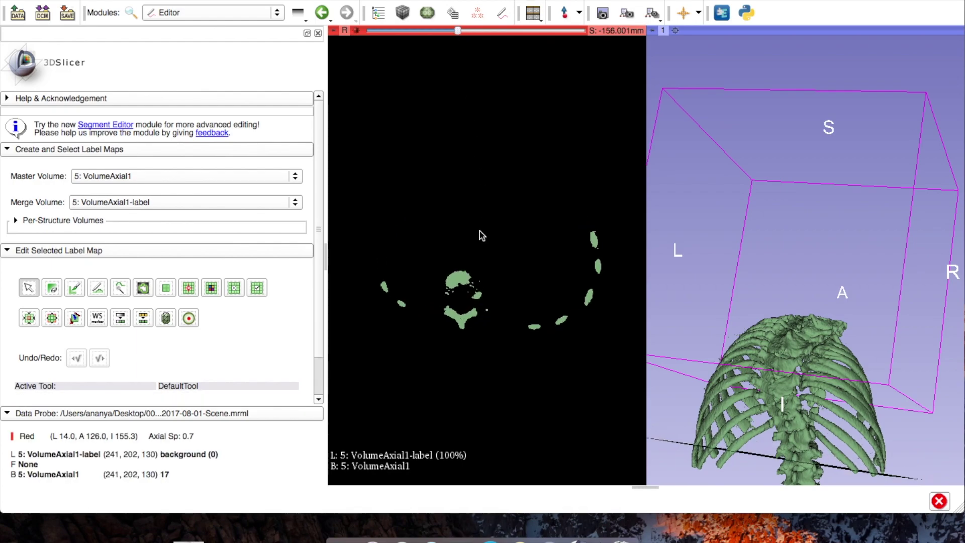
pyautogui.scroll(-1, 481, 235)
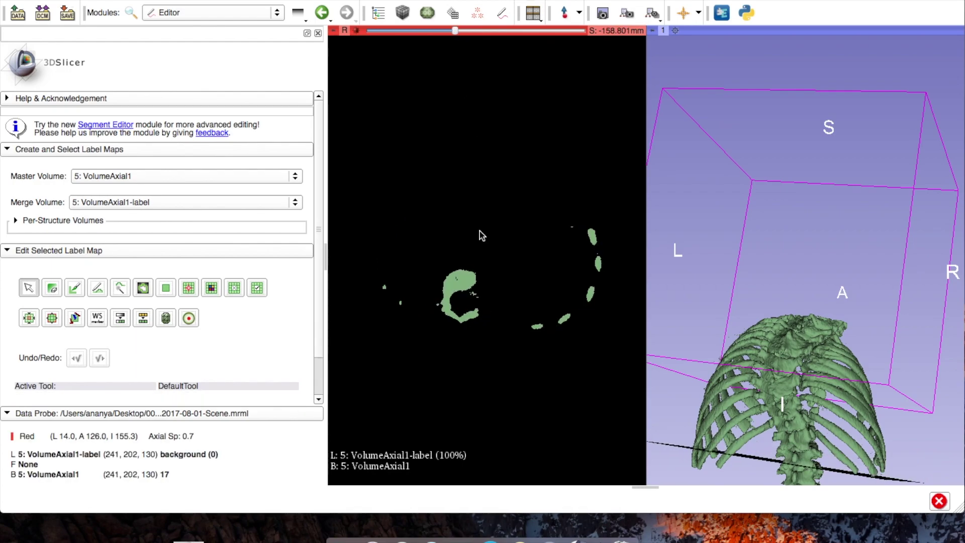
pyautogui.scroll(-1, 482, 234)
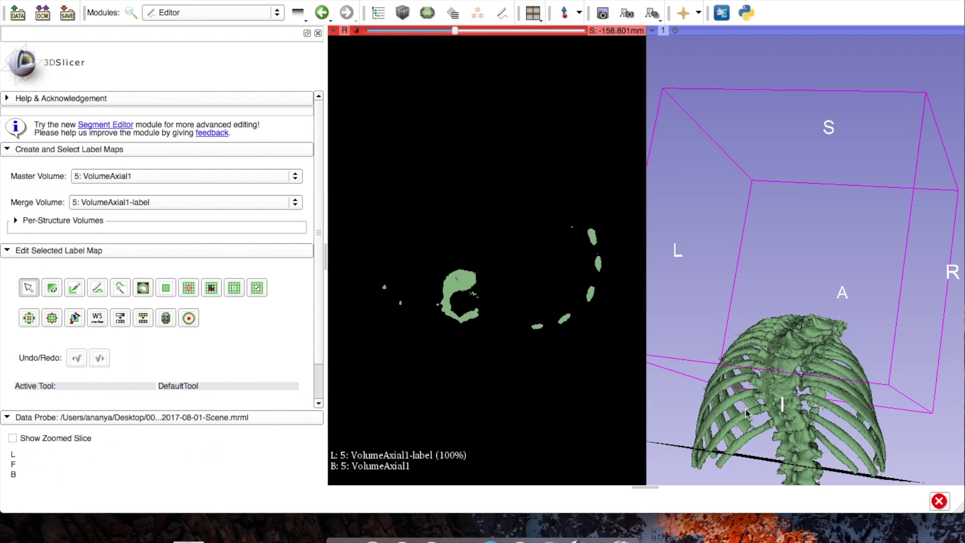
pyautogui.moveTo(724, 424); pyautogui.dragTo(731, 218)
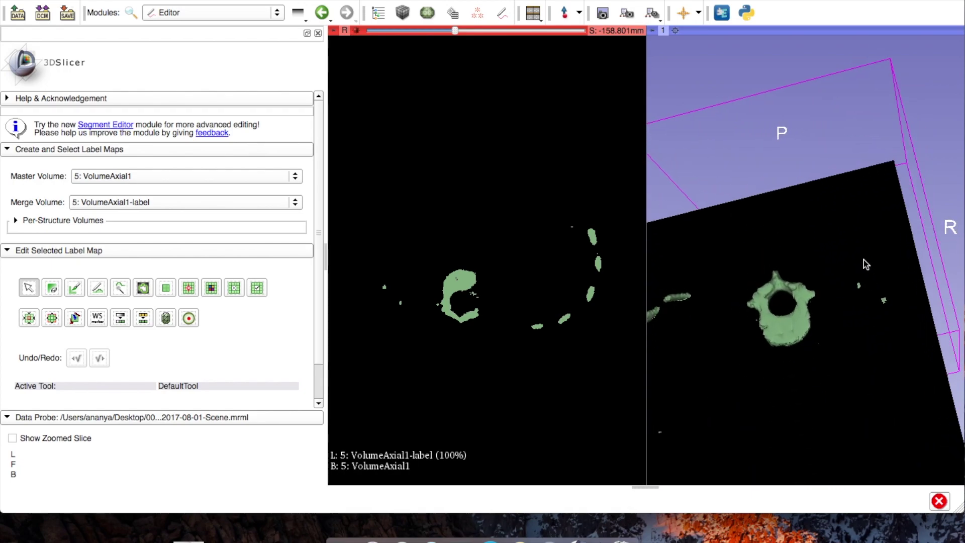
pyautogui.moveTo(852, 274); pyautogui.dragTo(851, 505)
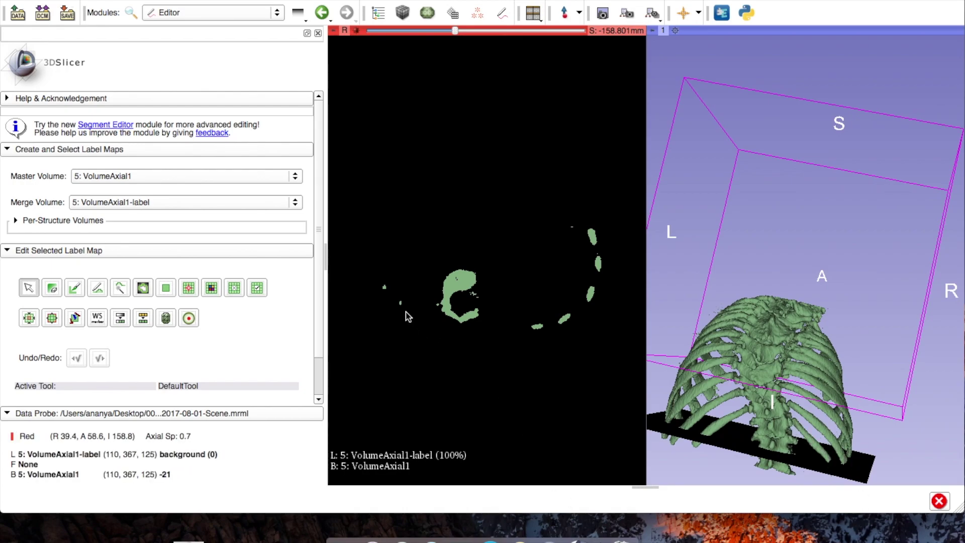
# Erase the whole label slices at about -127.7 mm and -127 mm with background label 0 and a 108.786 mm paint radius.
pyautogui.scroll(15, 475, 369)
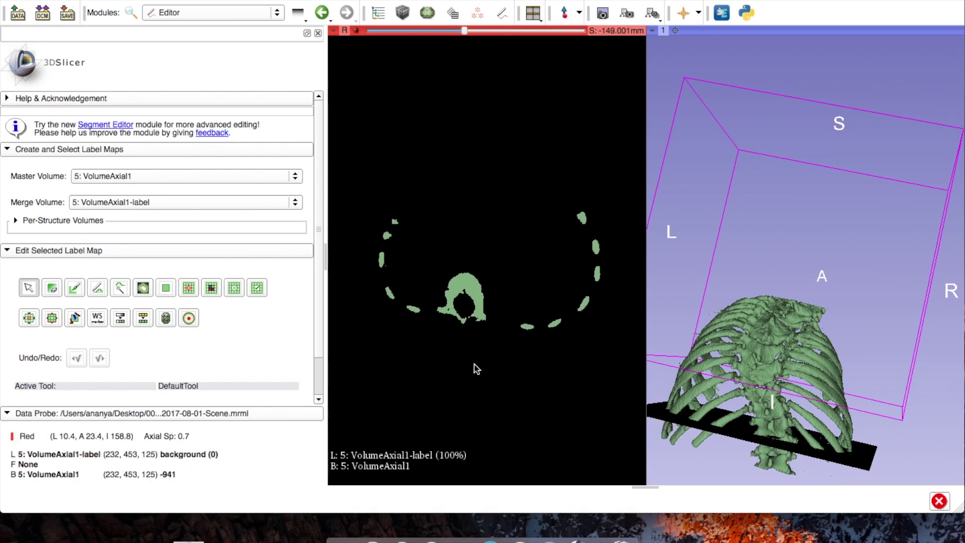
pyautogui.scroll(15, 429, 333)
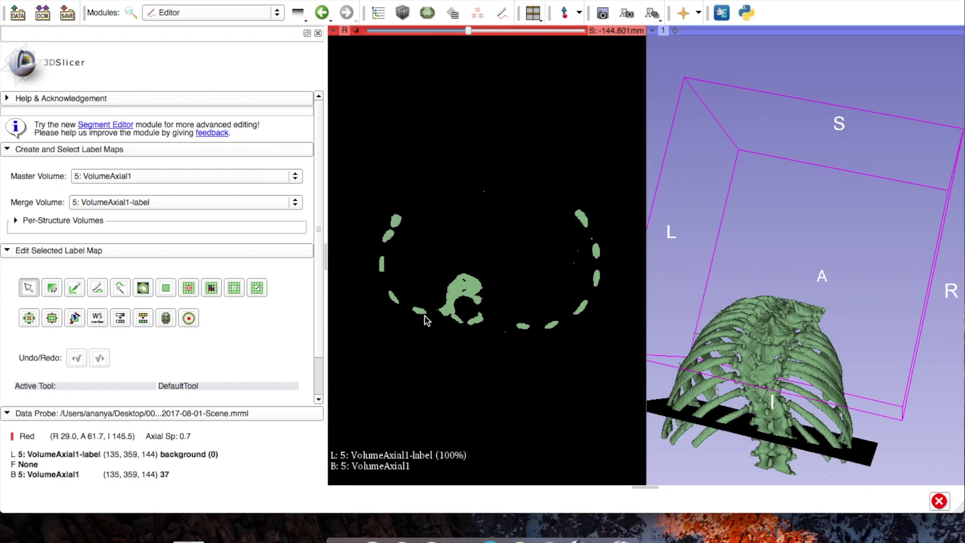
pyautogui.scroll(13, 439, 319)
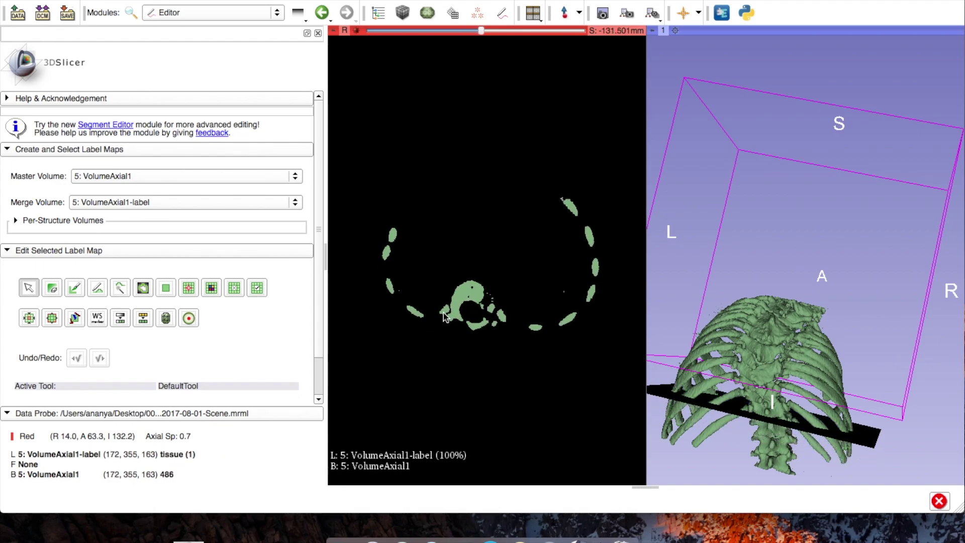
pyautogui.scroll(1, 448, 319)
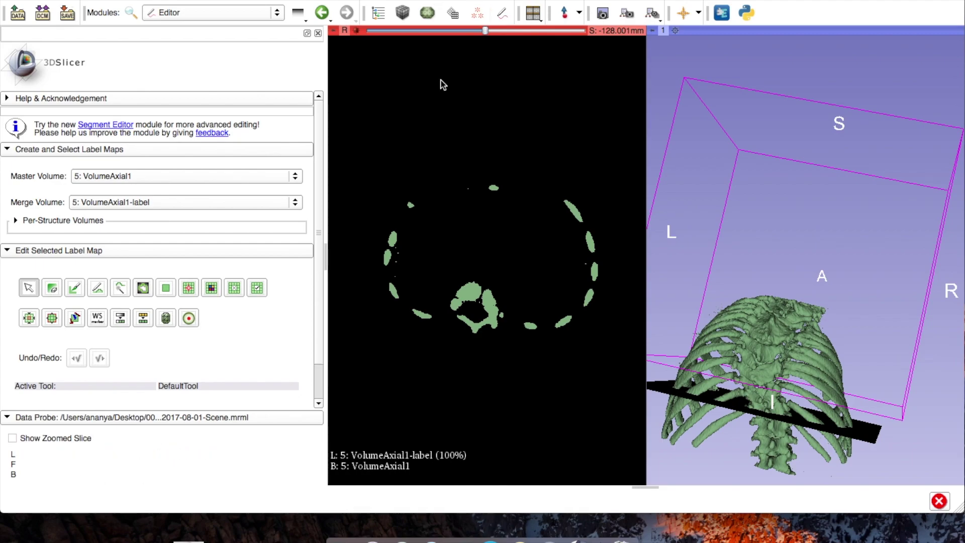
pyautogui.click(74, 288)
pyautogui.moveTo(56, 333); pyautogui.dragTo(434, 371)
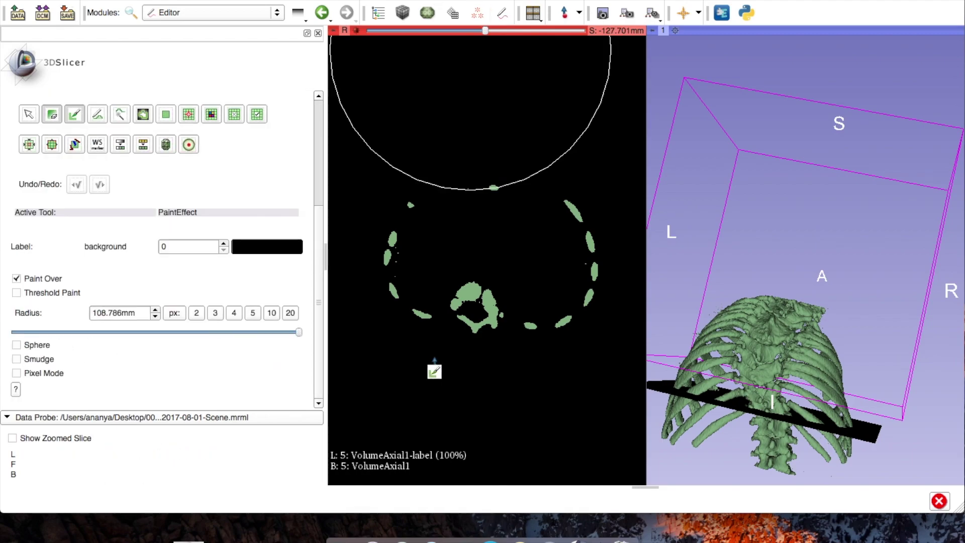
pyautogui.click(485, 276)
pyautogui.scroll(1, 487, 279)
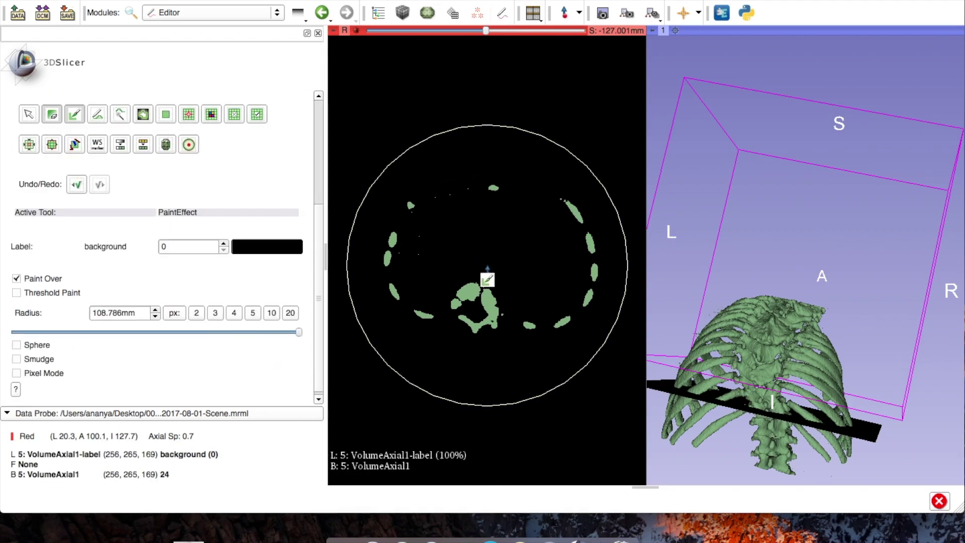
pyautogui.click(487, 278)
pyautogui.scroll(8, 487, 279)
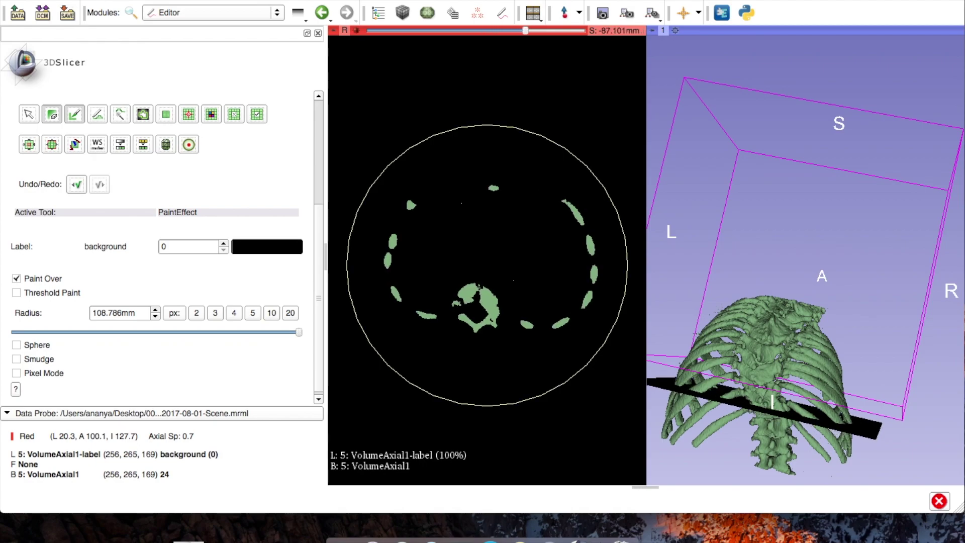
# Erase the remaining label slices above -127 mm, up to -29 mm, with the large background brush.
pyautogui.scroll(20, 487, 264)
pyautogui.scroll(20, 487, 265)
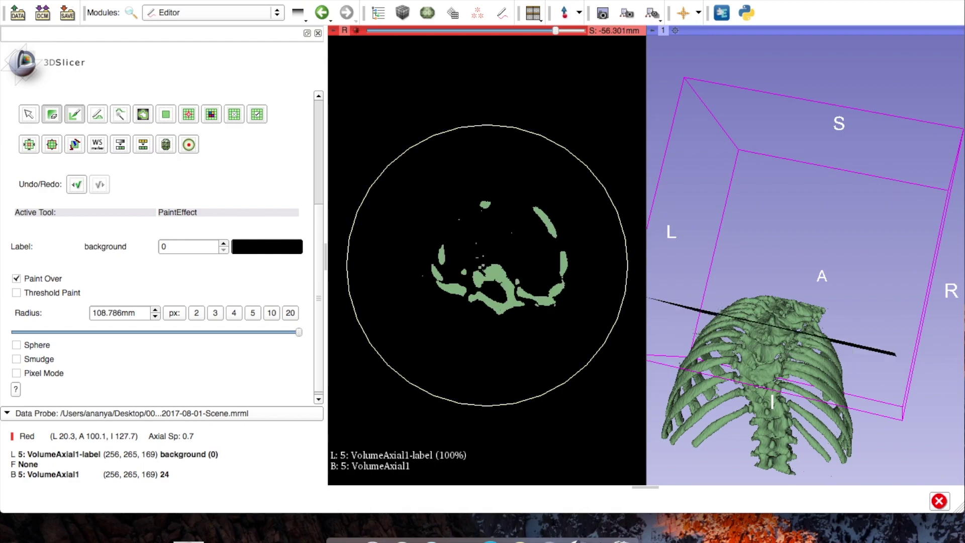
pyautogui.scroll(-20, 488, 286)
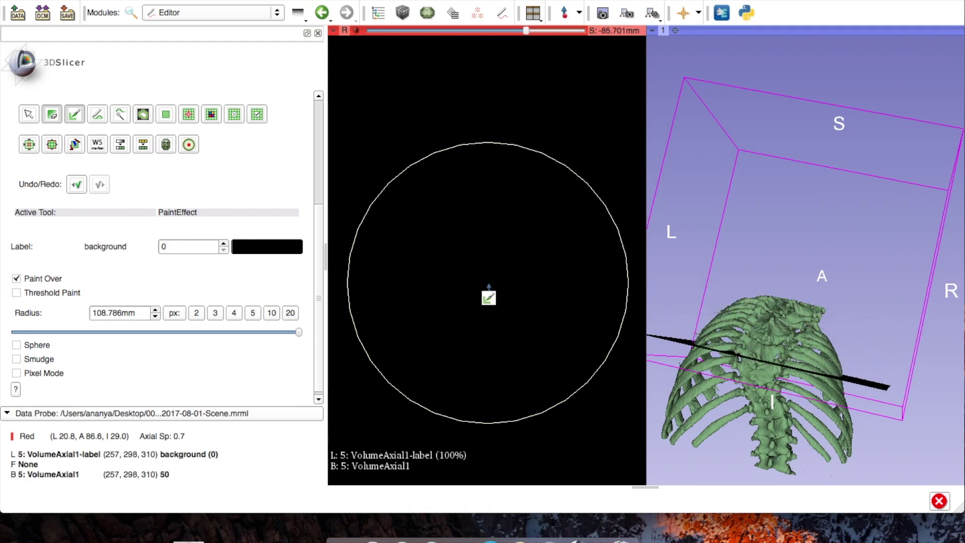
pyautogui.press('Escape')
pyautogui.press('p')
pyautogui.press('e')
pyautogui.scroll(-20, 478, 286)
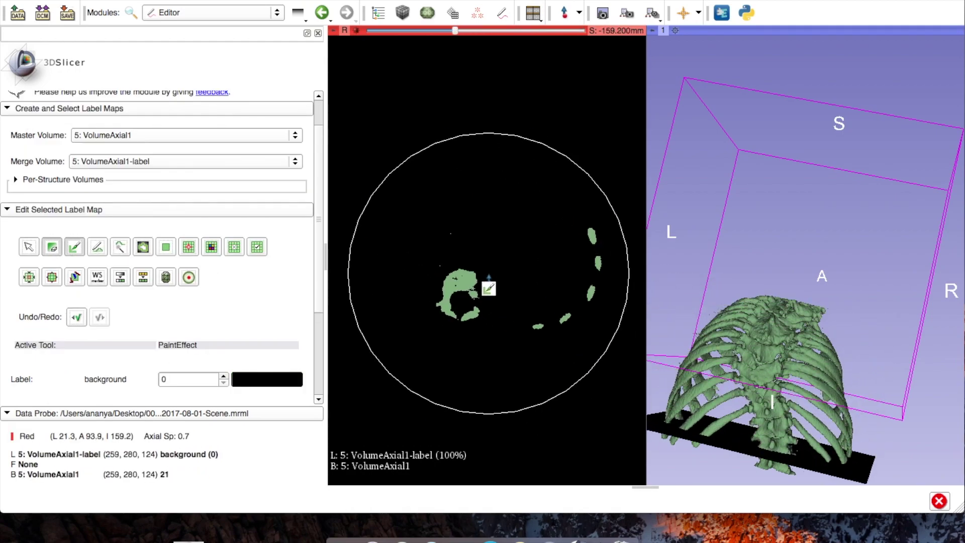
pyautogui.scroll(20, 488, 281)
pyautogui.scroll(10, 487, 285)
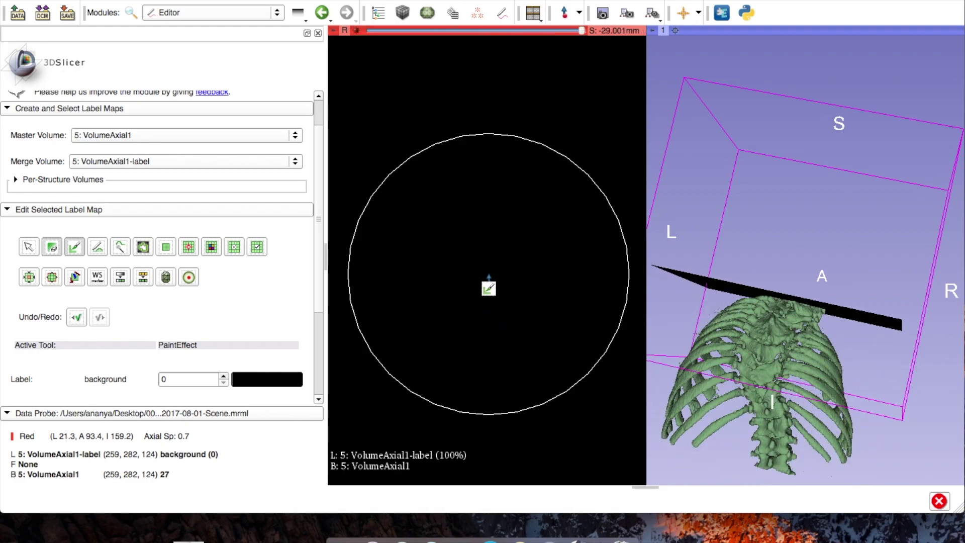
# Set the background brush radius to 77.559 mm and erase the spine and opposite-side ribs from the label slices around -131.7 mm.
pyautogui.scroll(-20, 478, 201)
pyautogui.press('-')
pyautogui.press('-')
pyautogui.press('-')
pyautogui.press('+')
pyautogui.press('+')
pyautogui.scroll(-4, 540, 302)
pyautogui.scroll(20, 544, 304)
pyautogui.scroll(6, 545, 289)
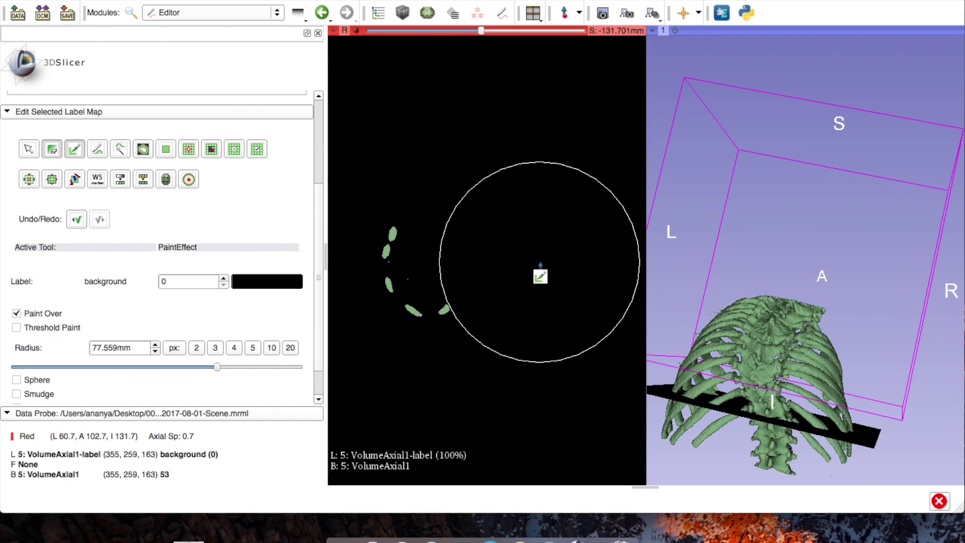
# Erase the other same-side ribs around the single target rib in the label slices between about -133 mm and -155 mm.
pyautogui.scroll(-20, 543, 285)
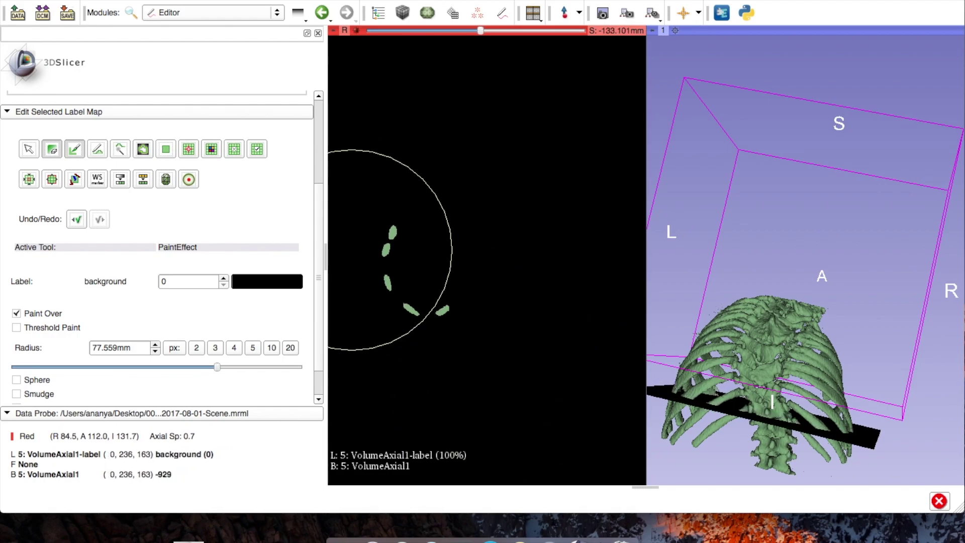
pyautogui.scroll(-10, 350, 247)
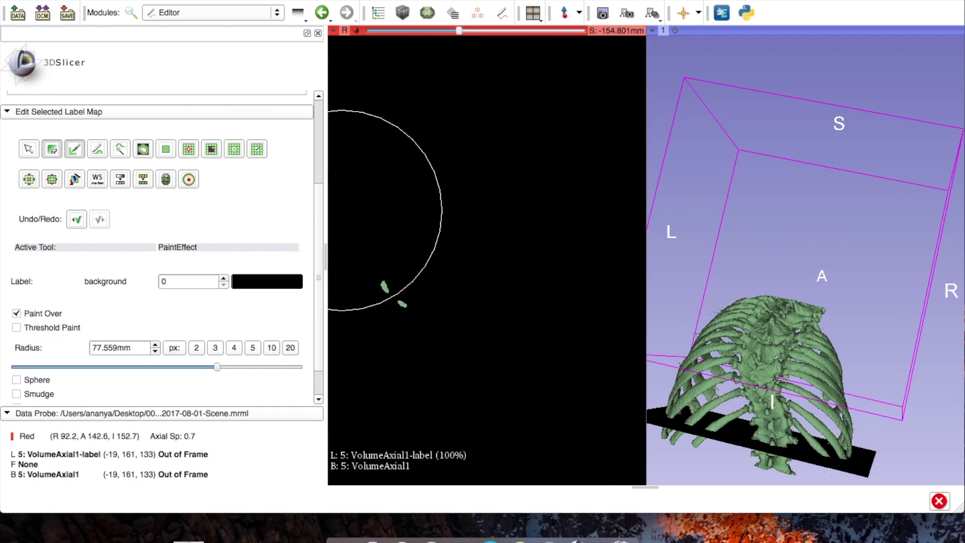
pyautogui.scroll(10, 486, 227)
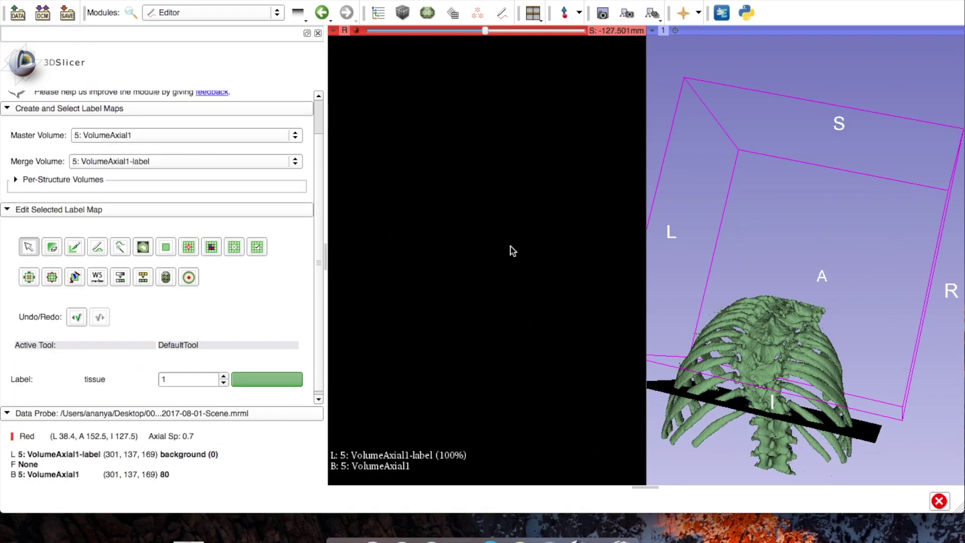
# Brighten the CT under the label and check the remaining rib label against the anatomy from about -126 mm to -160 mm.
pyautogui.moveTo(512, 275); pyautogui.dragTo(518, 400)
pyautogui.scroll(2, 518, 396)
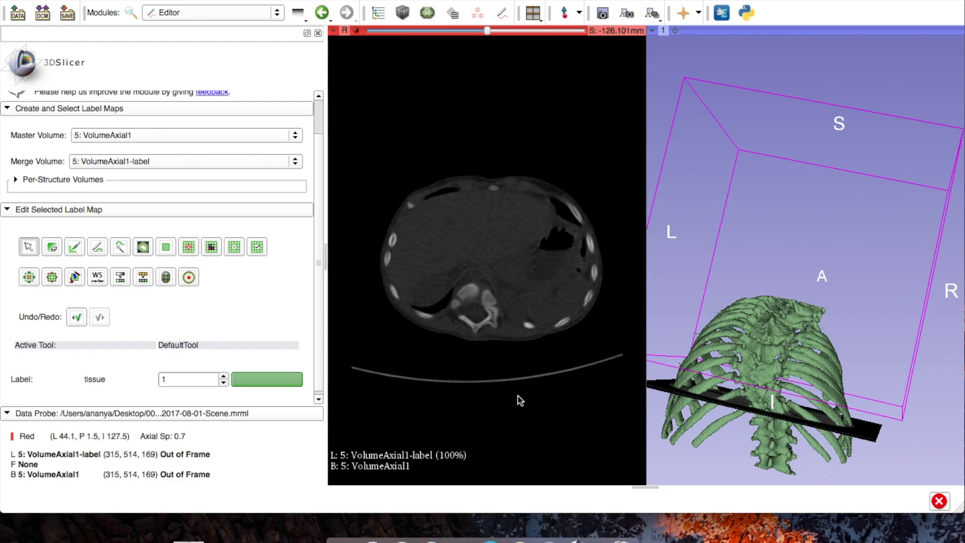
pyautogui.scroll(-5, 518, 396)
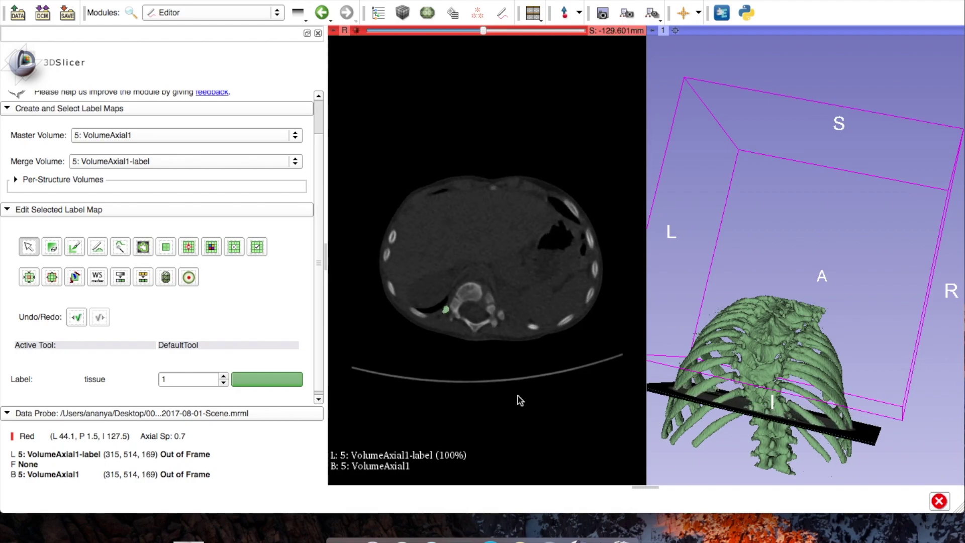
pyautogui.scroll(-7, 446, 315)
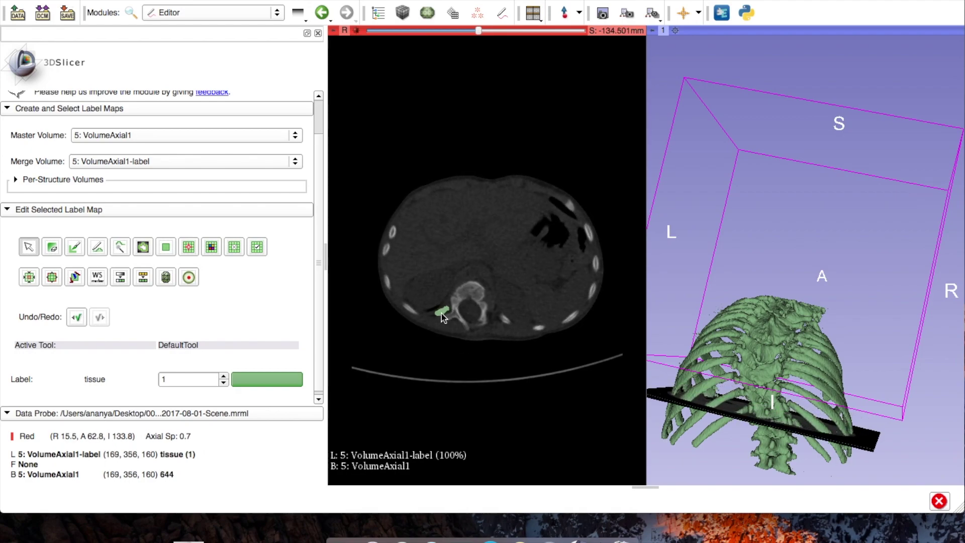
pyautogui.scroll(-20, 442, 313)
# Generate a 3D model of the remaining rib label with Model Maker, using a new model hierarchy.
pyautogui.click(131, 12)
pyautogui.write('Model Ma')
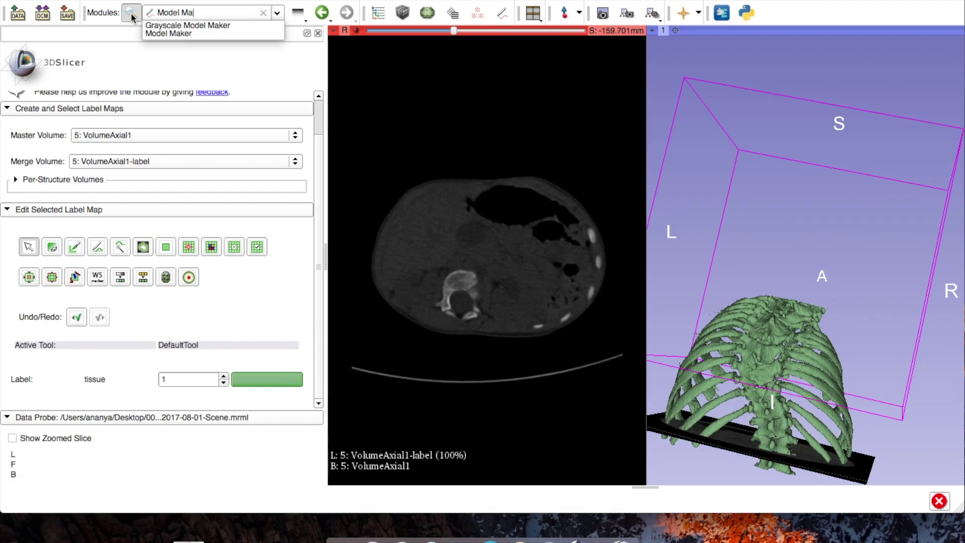
pyautogui.press('Return')
pyautogui.click(123, 197)
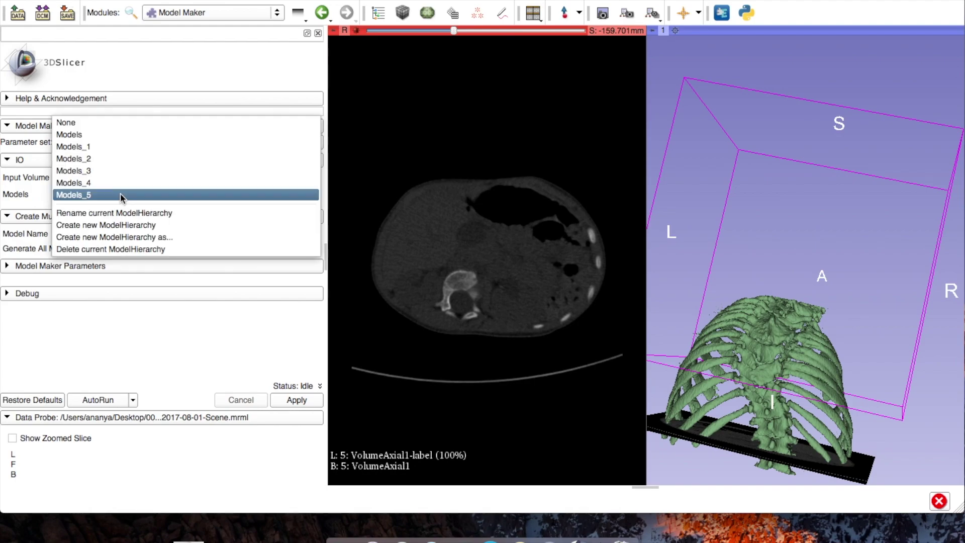
pyautogui.click(100, 223)
# Hide the Models_5 rib cage and the red slice plane in the 3D view, and inspect the isolated rib from behind.
pyautogui.moveTo(817, 395); pyautogui.dragTo(747, 347)
pyautogui.moveTo(864, 386); pyautogui.dragTo(678, 316)
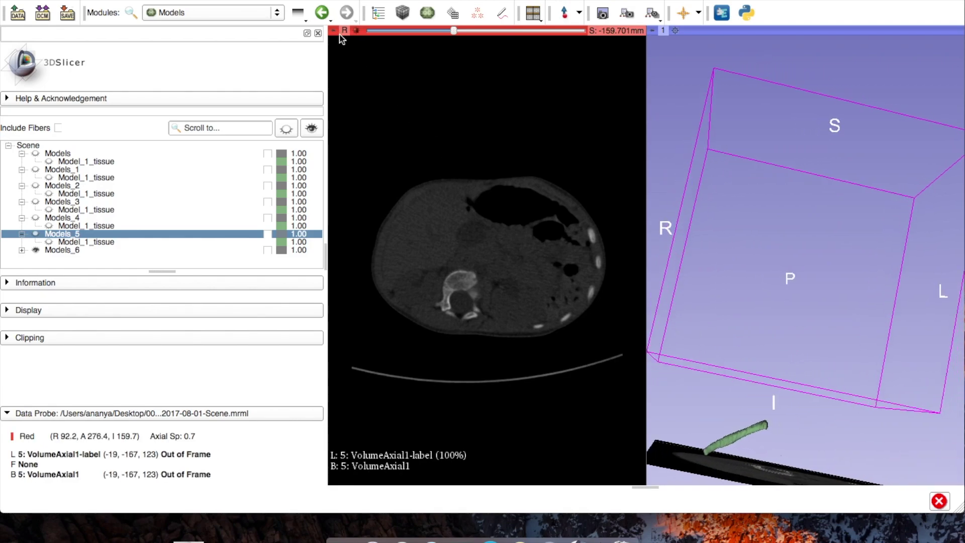
pyautogui.moveTo(822, 399); pyautogui.dragTo(807, 351)
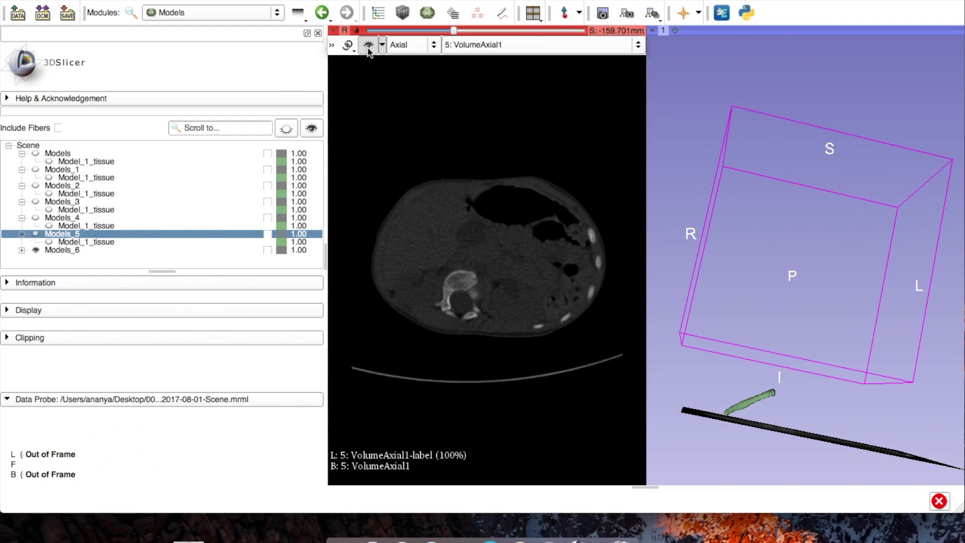
pyautogui.click(368, 44)
pyautogui.moveTo(762, 340); pyautogui.dragTo(758, 476, button='right')
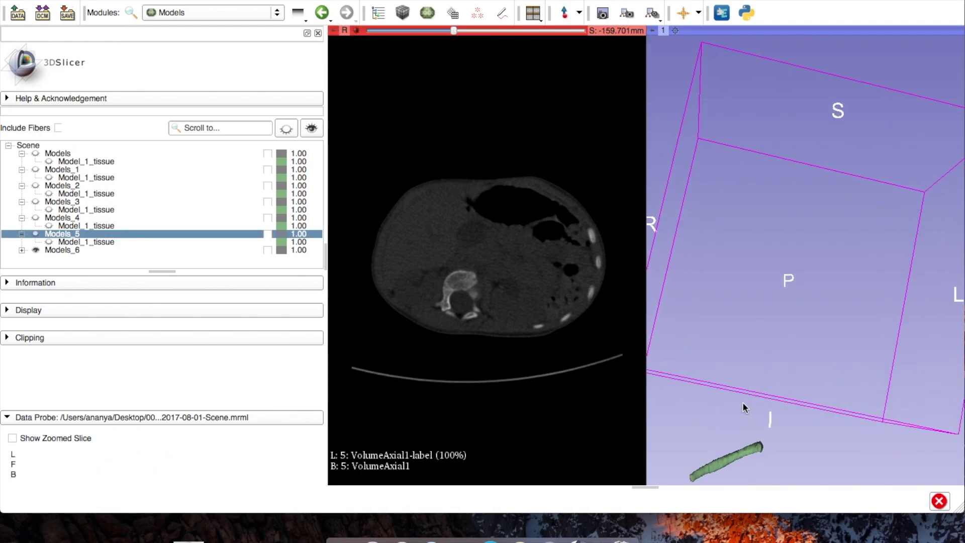
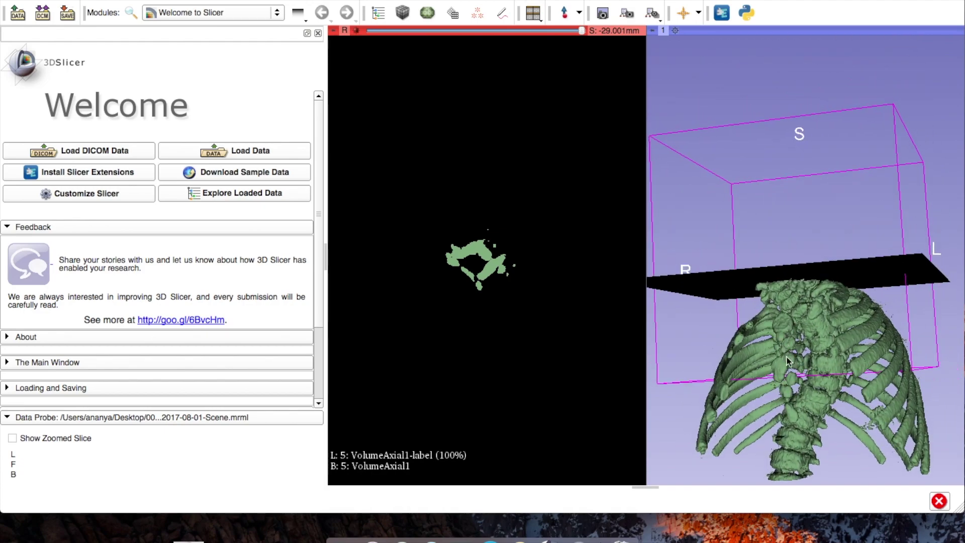
# Examine the full rib cage model from the side and back, and compare it with the uppermost red label slices.
pyautogui.moveTo(788, 342); pyautogui.dragTo(730, 354)
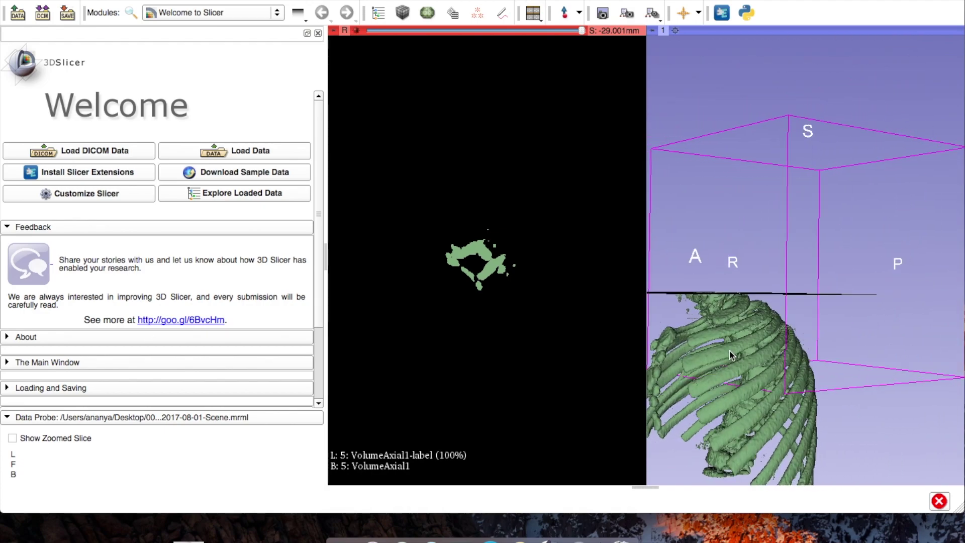
pyautogui.moveTo(670, 332); pyautogui.dragTo(672, 315)
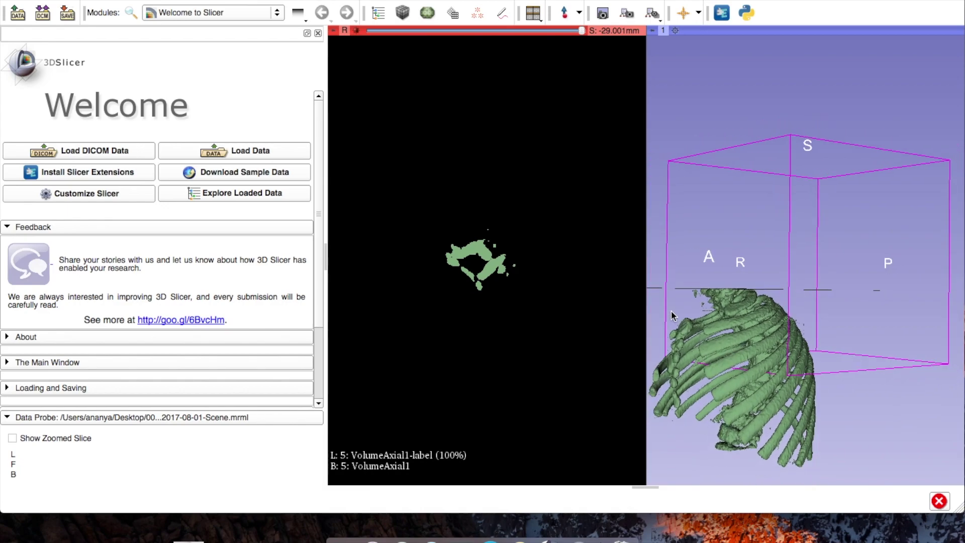
pyautogui.moveTo(685, 363); pyautogui.dragTo(522, 366)
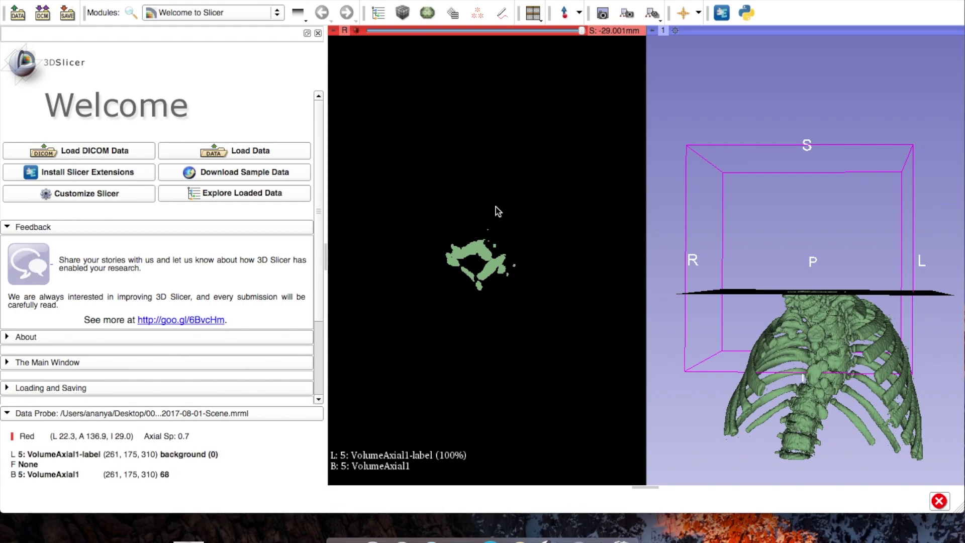
pyautogui.scroll(-5, 498, 411)
pyautogui.scroll(5, 824, 409)
pyautogui.scroll(-3, 592, 368)
pyautogui.scroll(3, 824, 410)
# Erase the whole label slices from about -52 mm up to -29 mm using the Paint effect with background label 0 and a 108.786 mm radius.
pyautogui.click(502, 12)
pyautogui.click(75, 246)
pyautogui.scroll(4, 508, 254)
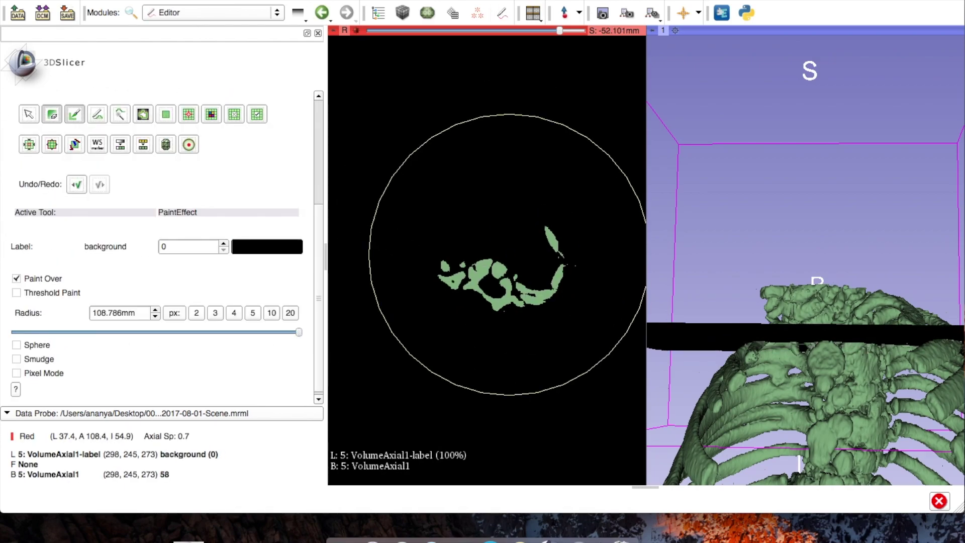
pyautogui.scroll(15, 507, 254)
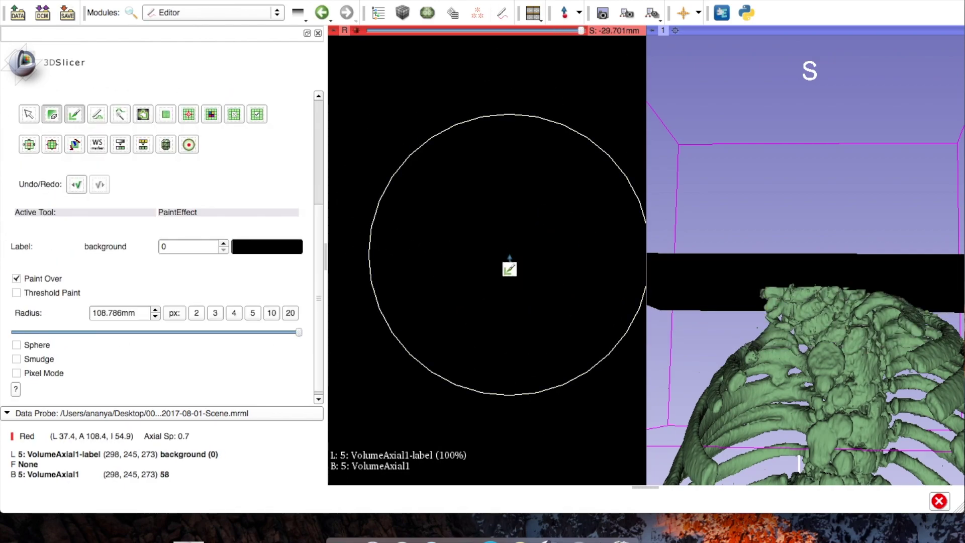
# Locate the sternum's lower end near -132 mm and erase the whole label slices below it with the 108.786 mm background brush.
pyautogui.scroll(-20, 508, 267)
pyautogui.scroll(-20, 453, 391)
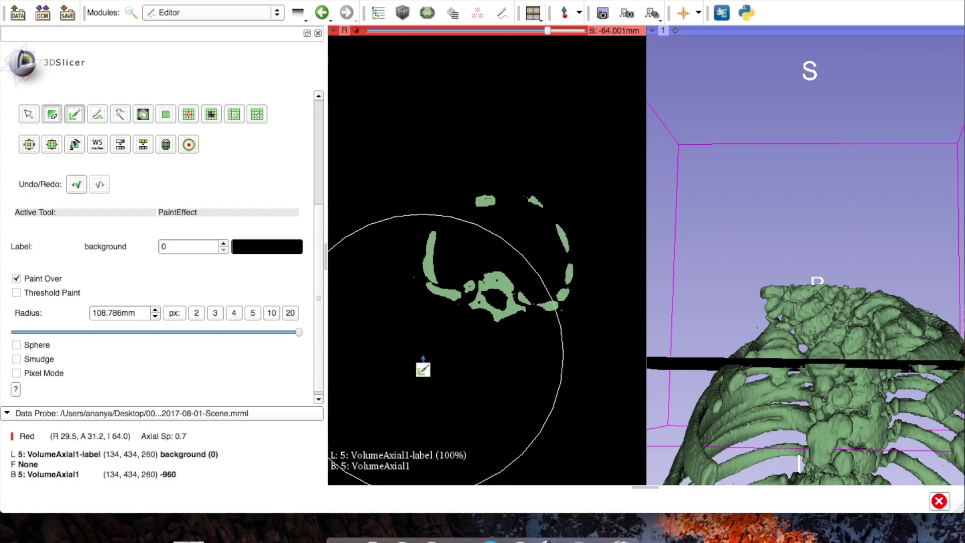
pyautogui.scroll(-20, 434, 355)
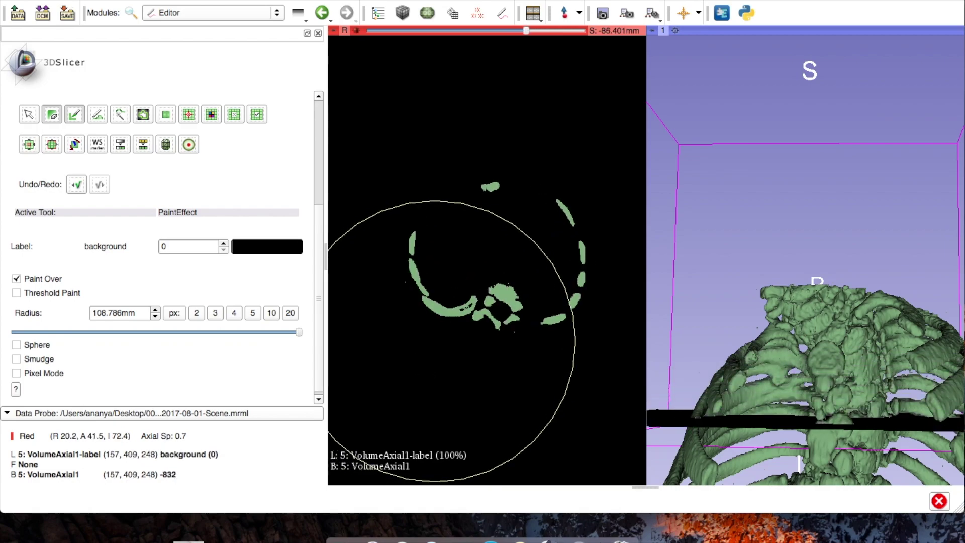
pyautogui.scroll(-20, 438, 332)
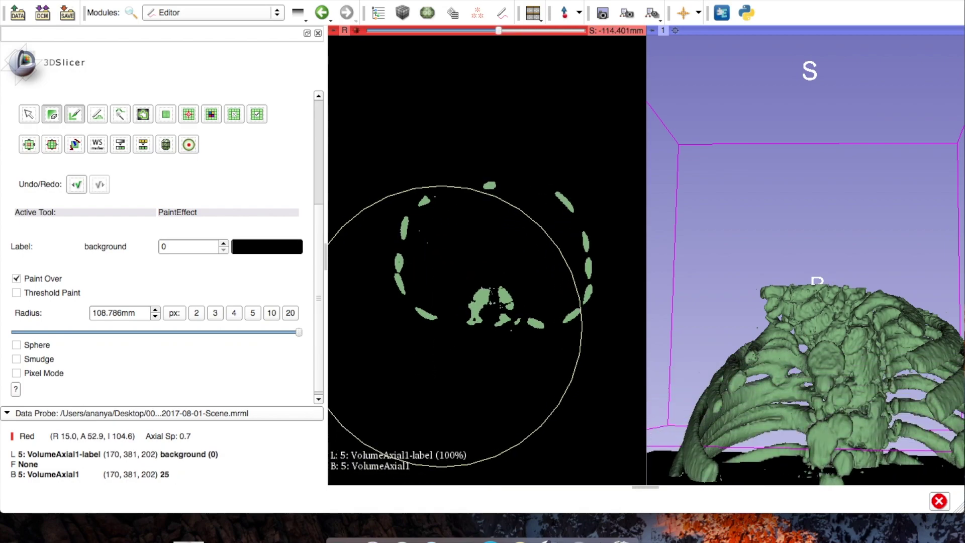
pyautogui.scroll(-5, 442, 339)
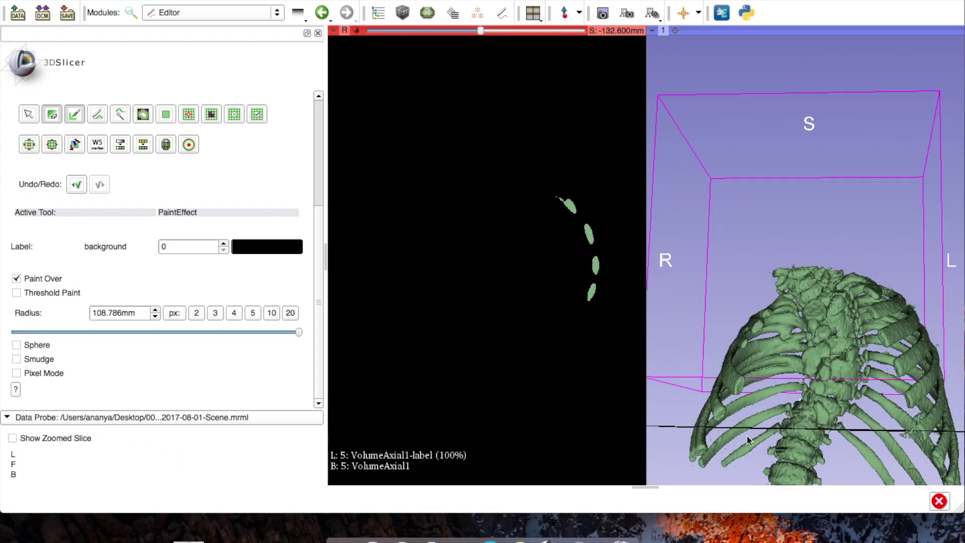
pyautogui.scroll(-20, 483, 278)
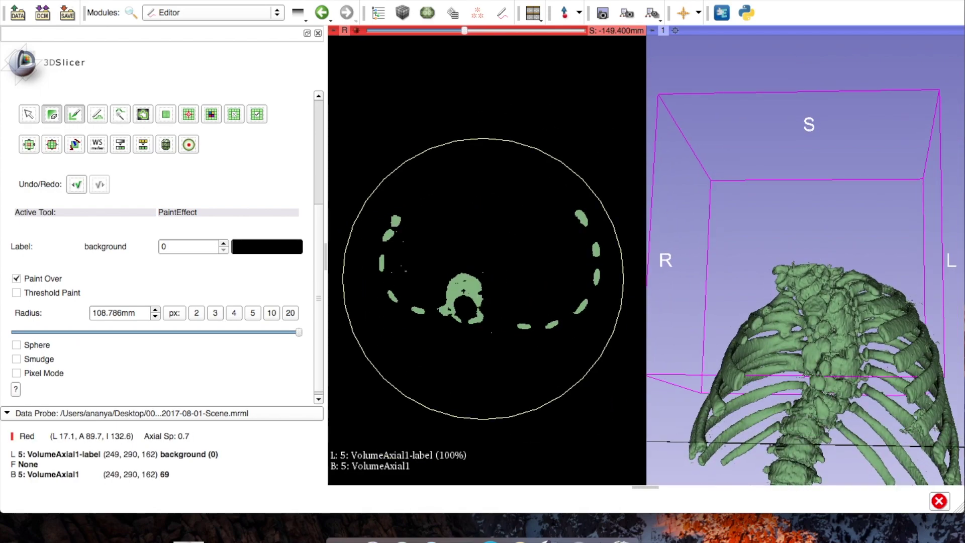
pyautogui.scroll(-8, 484, 287)
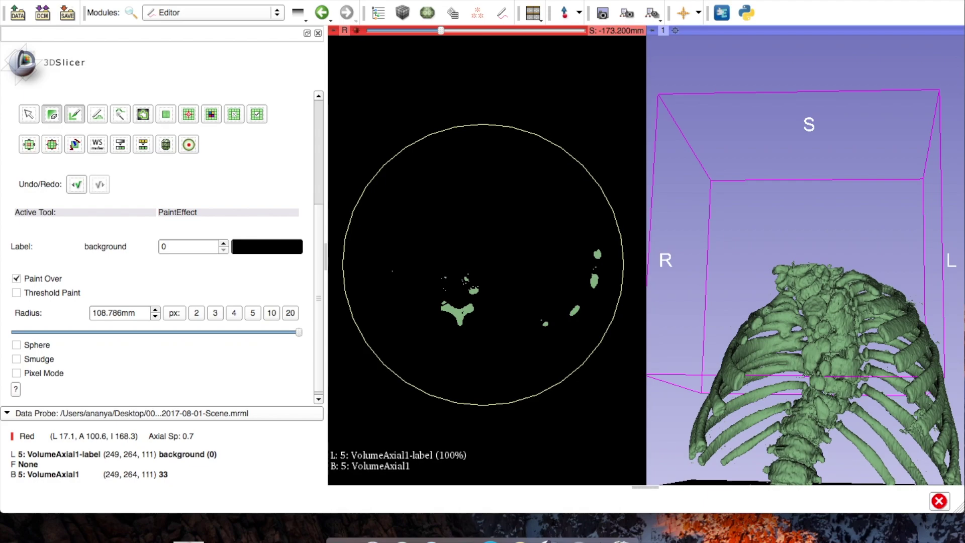
pyautogui.scroll(20, 480, 292)
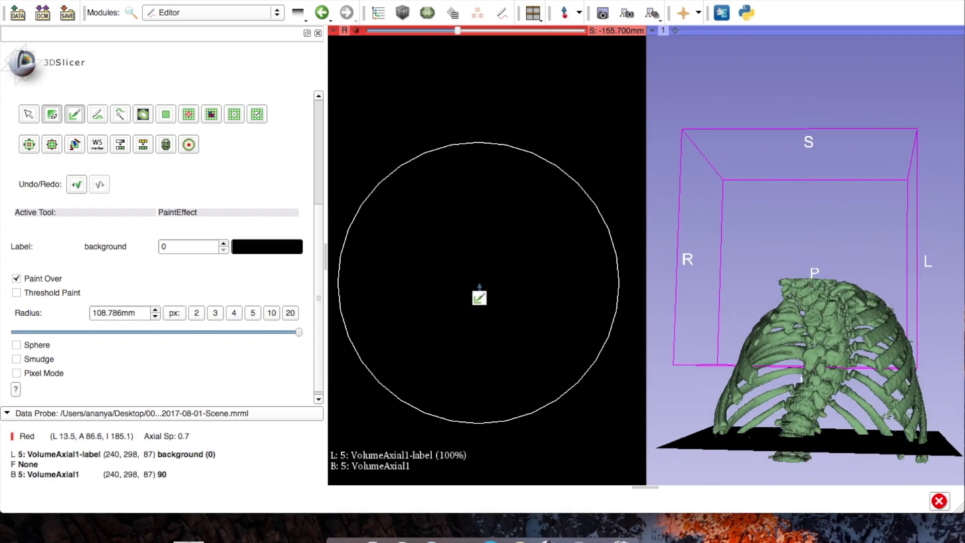
# Set the background brush radius to 22.247 mm and erase everything except the sternum in the label slices around -60.5 mm.
pyautogui.scroll(20, 618, 289)
pyautogui.press('-')
pyautogui.press('-')
pyautogui.press('-')
pyautogui.press('-')
pyautogui.press('-')
pyautogui.press('-')
pyautogui.press('-')
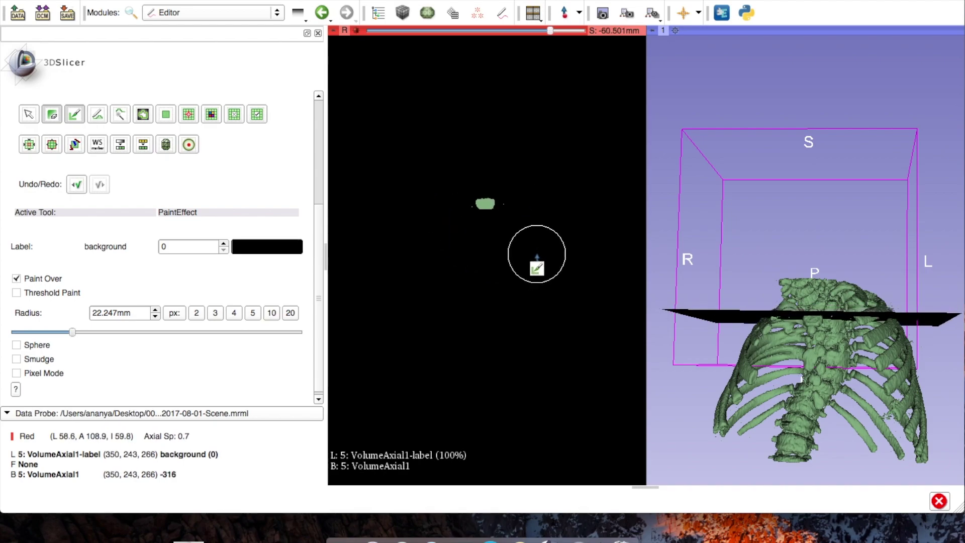
# Erase the ribs and spine around the sternum in the label slices from about -67.5 mm down to -131.9 mm.
pyautogui.scroll(-6, 444, 206)
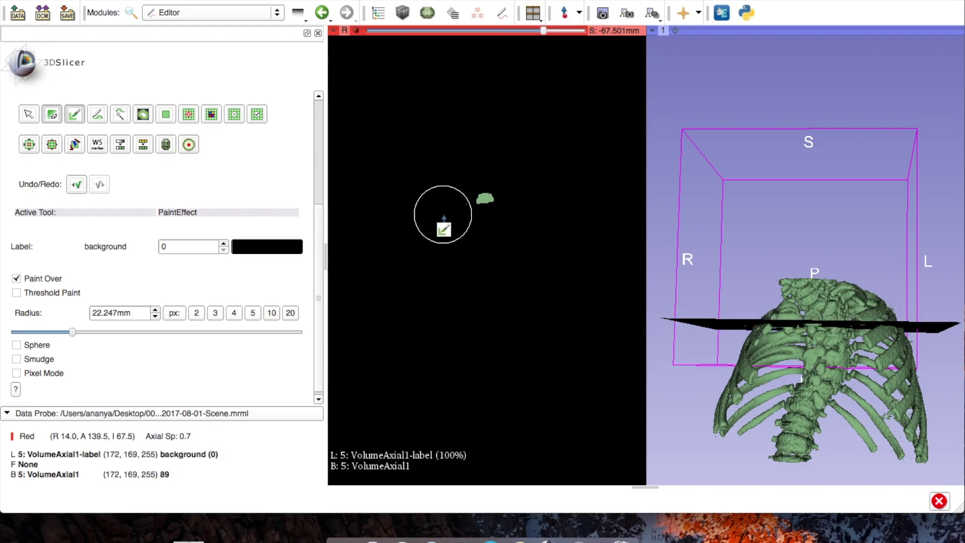
pyautogui.scroll(-13, 505, 222)
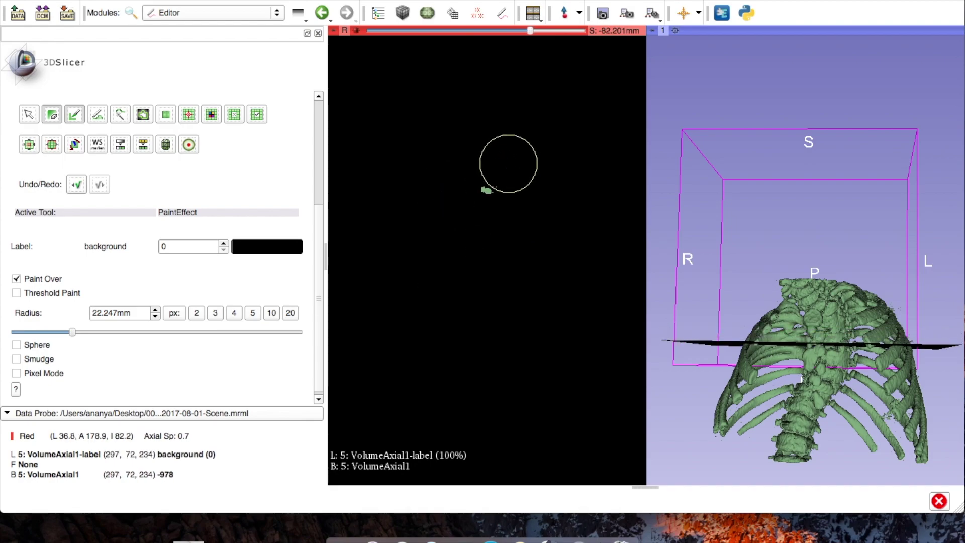
pyautogui.scroll(-6, 573, 299)
pyautogui.scroll(-5, 497, 177)
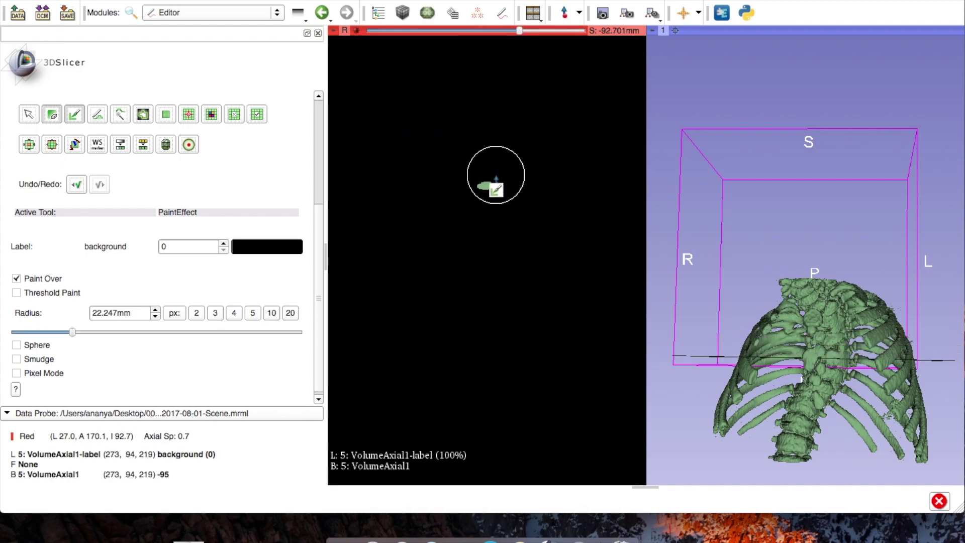
pyautogui.scroll(-20, 527, 192)
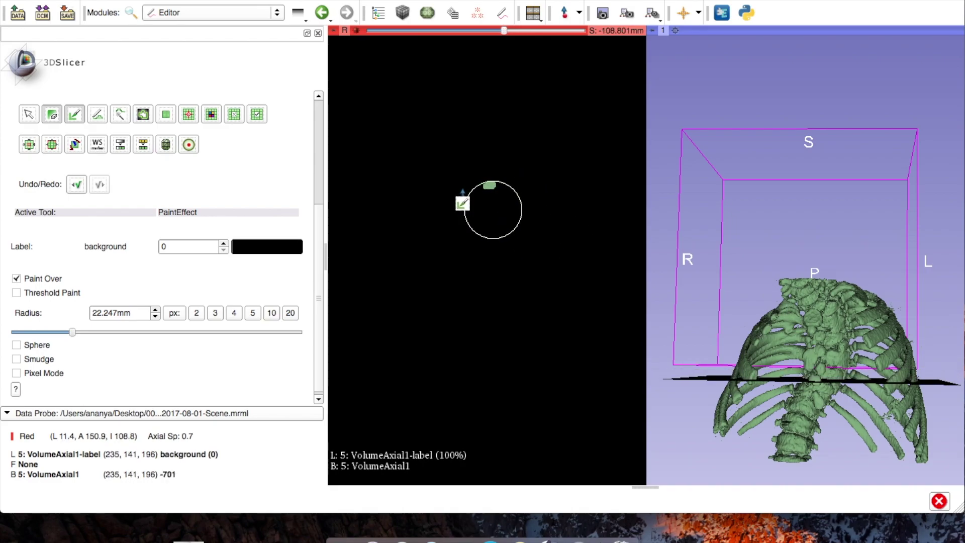
pyautogui.scroll(-18, 554, 166)
# Generate a new model of the remaining sternum label, and hide the Models_5 rib cage to inspect it in 3D.
pyautogui.click(130, 14)
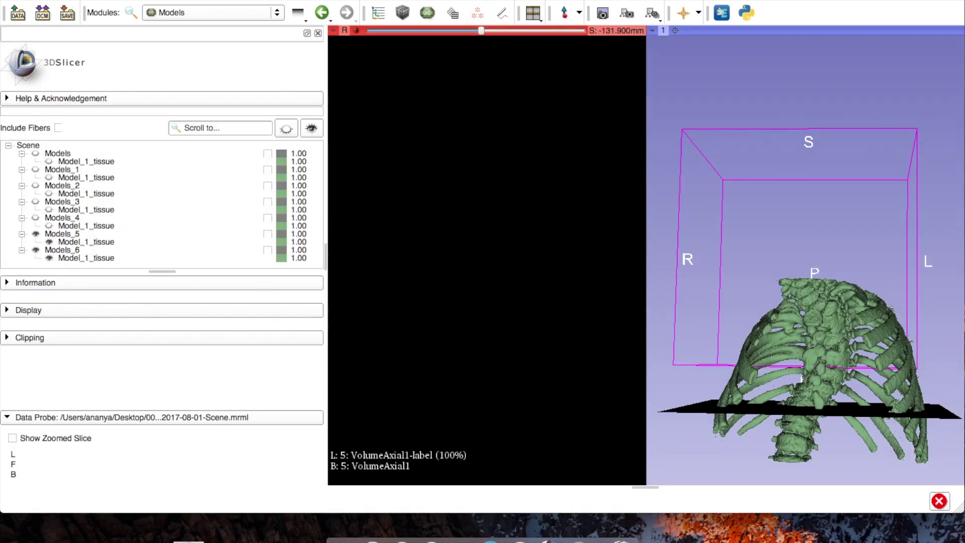
pyautogui.click(36, 235)
pyautogui.moveTo(900, 371); pyautogui.dragTo(834, 306)
pyautogui.scroll(6, 834, 307)
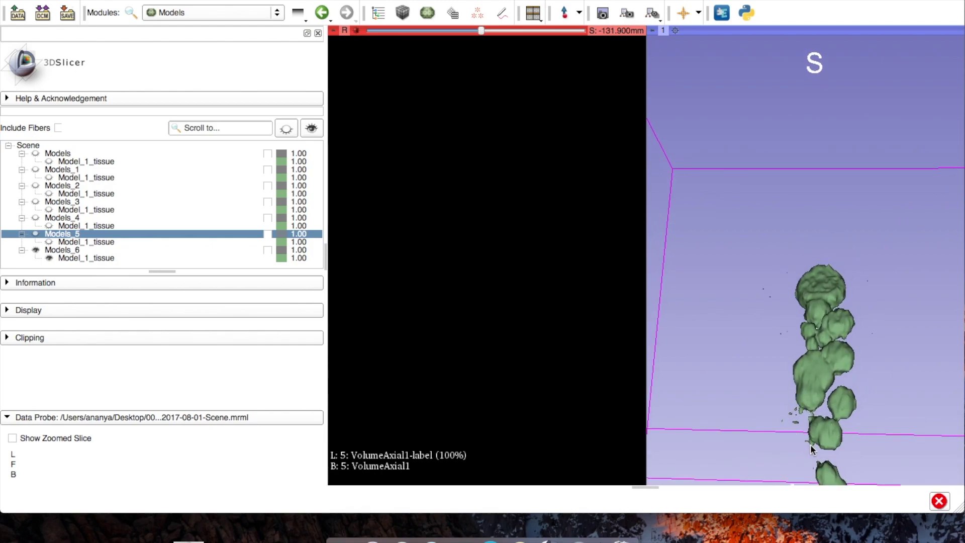
pyautogui.moveTo(814, 440); pyautogui.dragTo(931, 308)
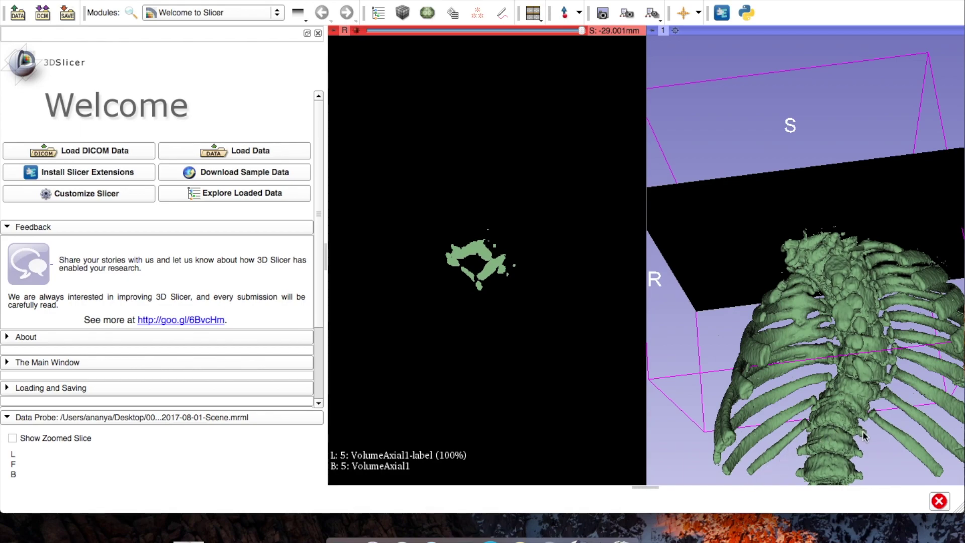
# Rotate the complete rib cage model to examine the spine and ribs from behind and from both sides.
pyautogui.moveTo(846, 425); pyautogui.dragTo(879, 432)
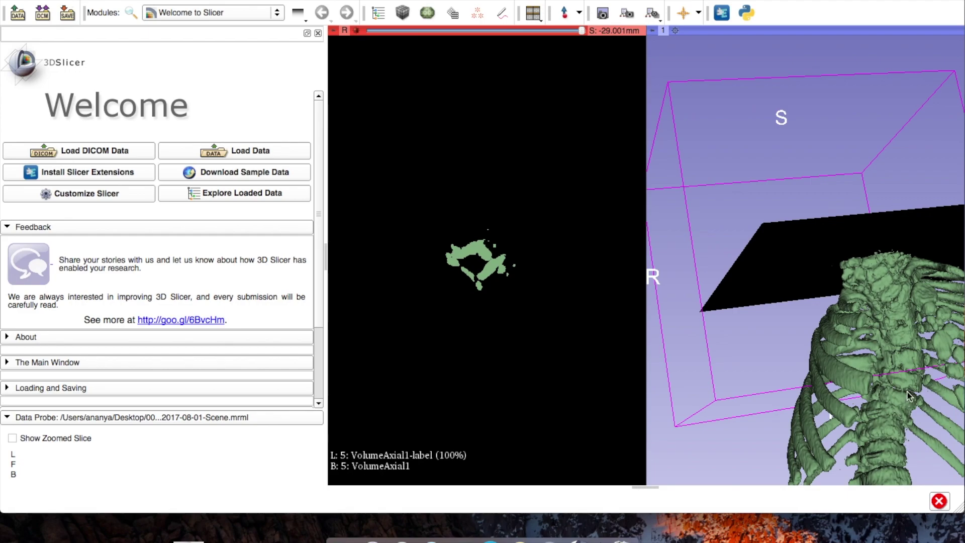
pyautogui.moveTo(920, 350); pyautogui.dragTo(843, 356)
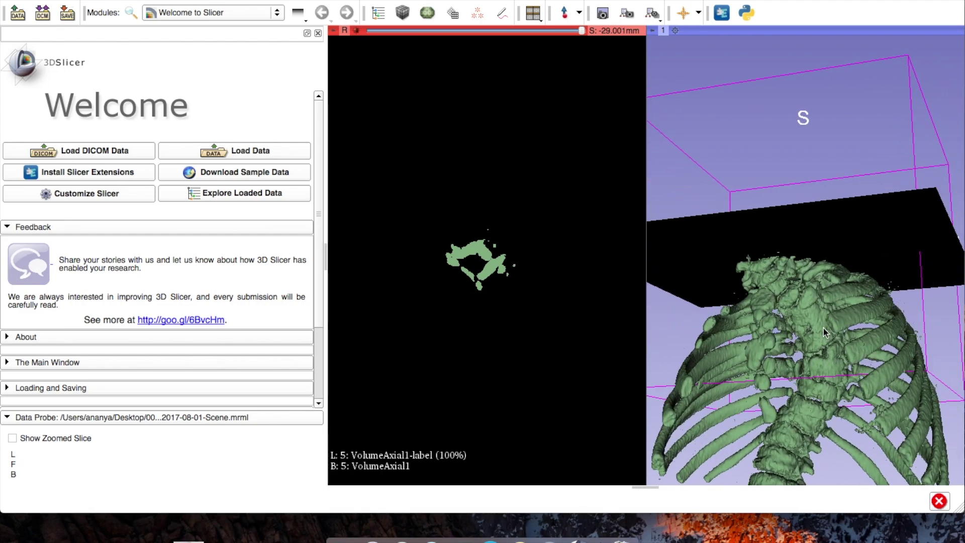
# Turn the rib cage model to examine the lower spine and move the axial slice to about -119.9 mm.
pyautogui.moveTo(838, 331); pyautogui.dragTo(587, 327)
pyautogui.moveTo(755, 336); pyautogui.dragTo(788, 496)
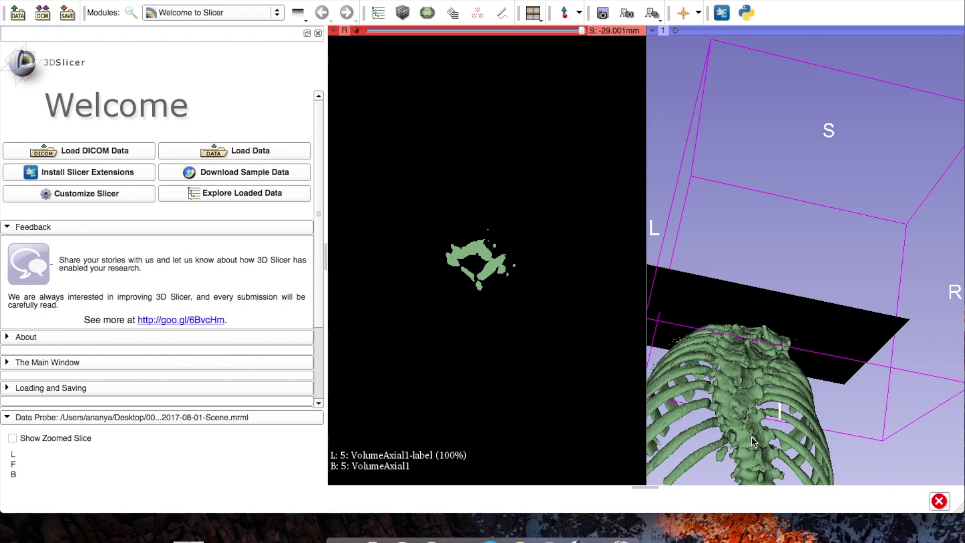
pyautogui.moveTo(728, 396); pyautogui.dragTo(860, 361)
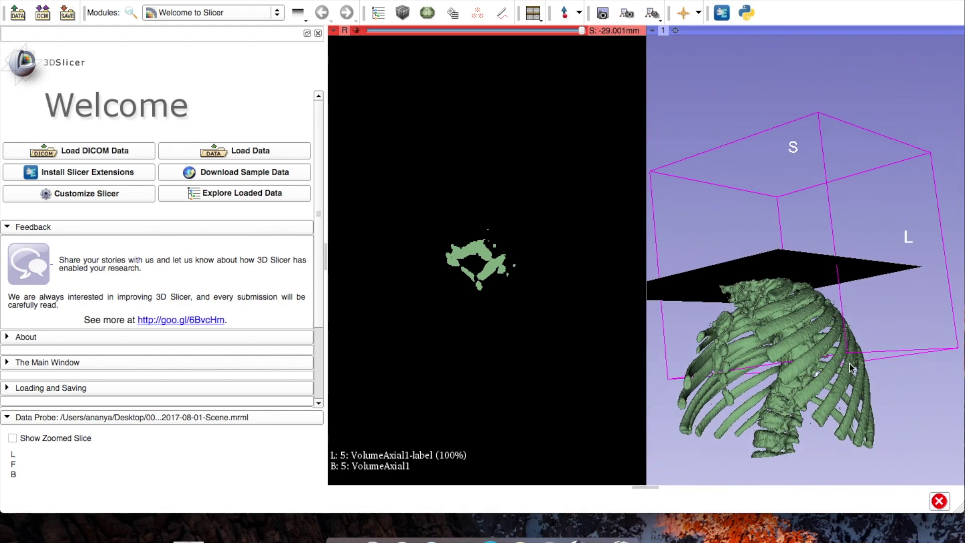
pyautogui.moveTo(823, 388); pyautogui.dragTo(553, 387)
pyautogui.scroll(5, 853, 403)
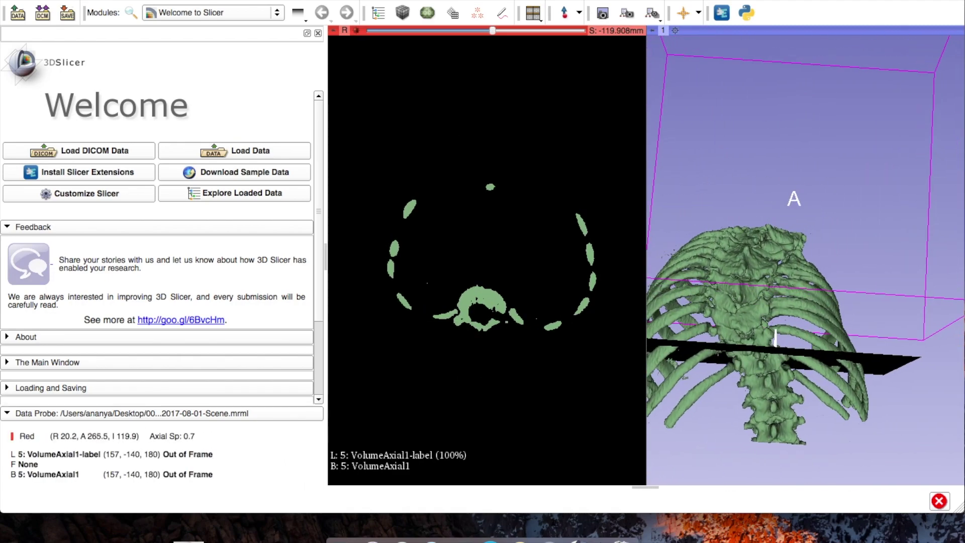
# Erase the whole label in the slices above the target vertebra, about -36.7 mm to -96.2 mm, using a background brush with 108.786 mm radius.
pyautogui.click(502, 12)
pyautogui.scroll(-5, 161, 252)
pyautogui.moveTo(91, 332); pyautogui.dragTo(482, 265)
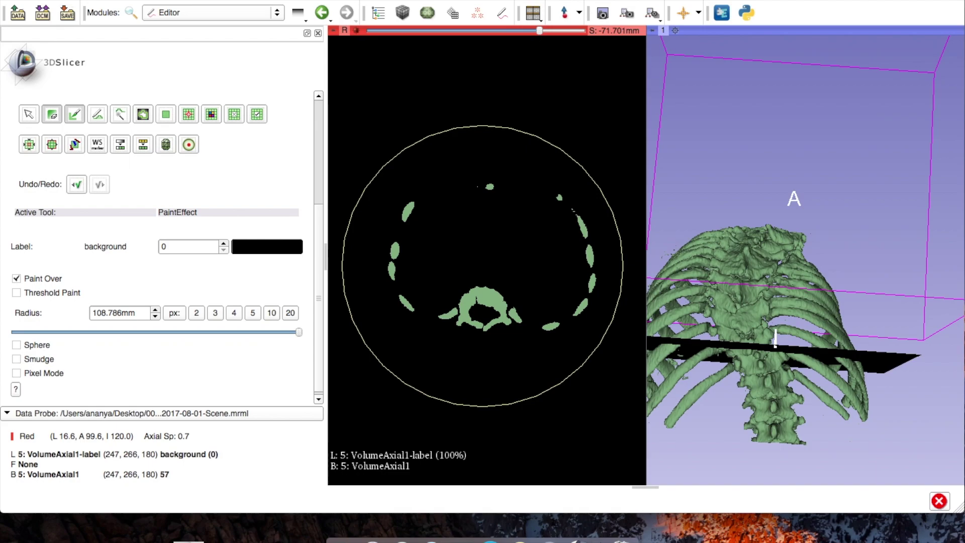
pyautogui.scroll(2, 483, 265)
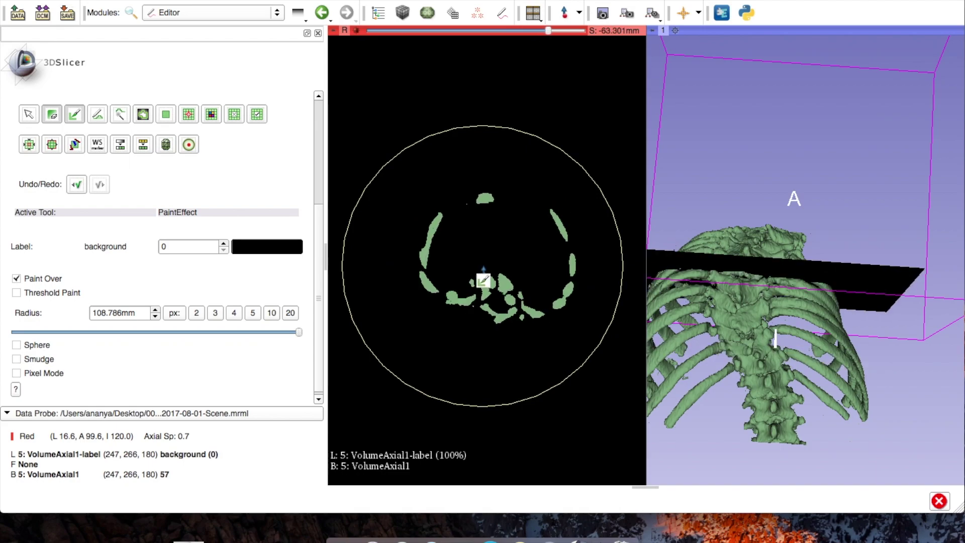
pyautogui.scroll(10, 483, 280)
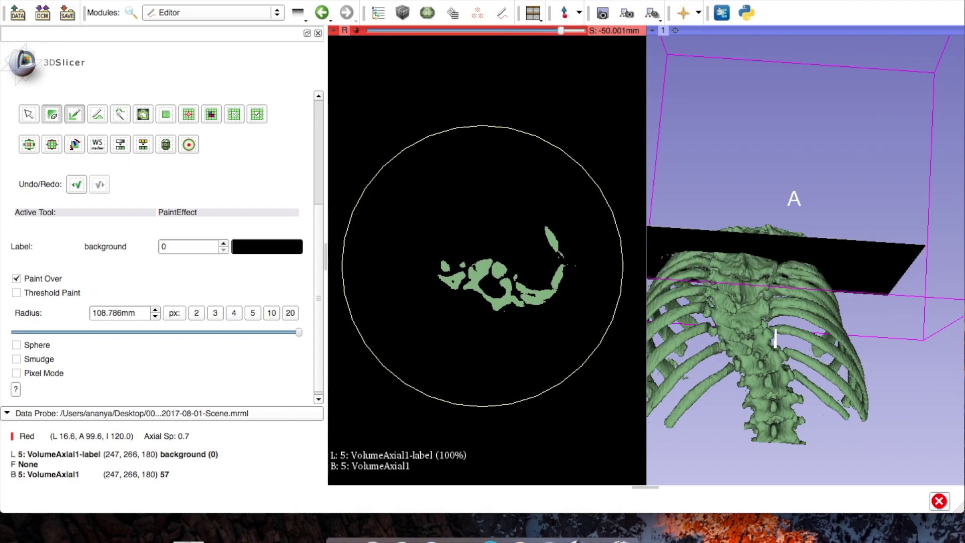
pyautogui.scroll(4, 483, 266)
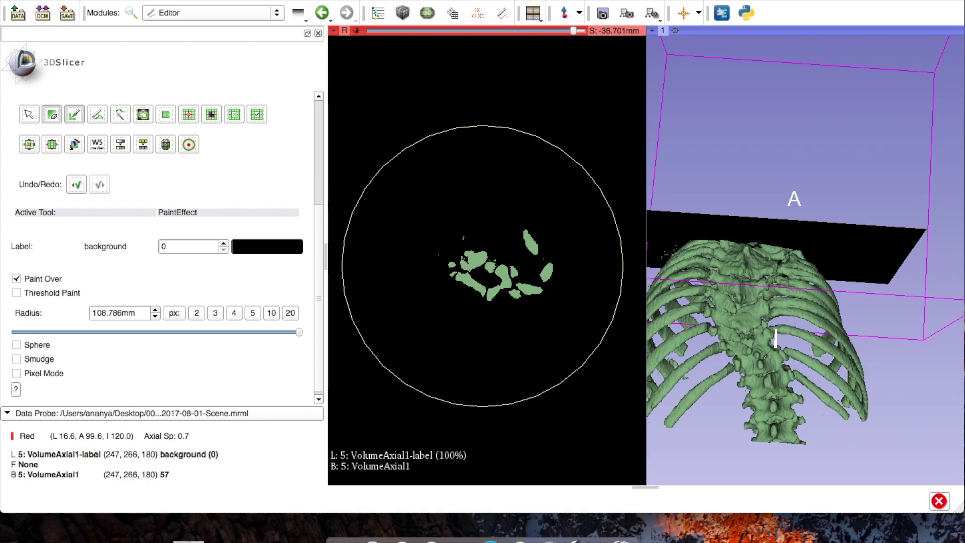
pyautogui.scroll(8, 482, 265)
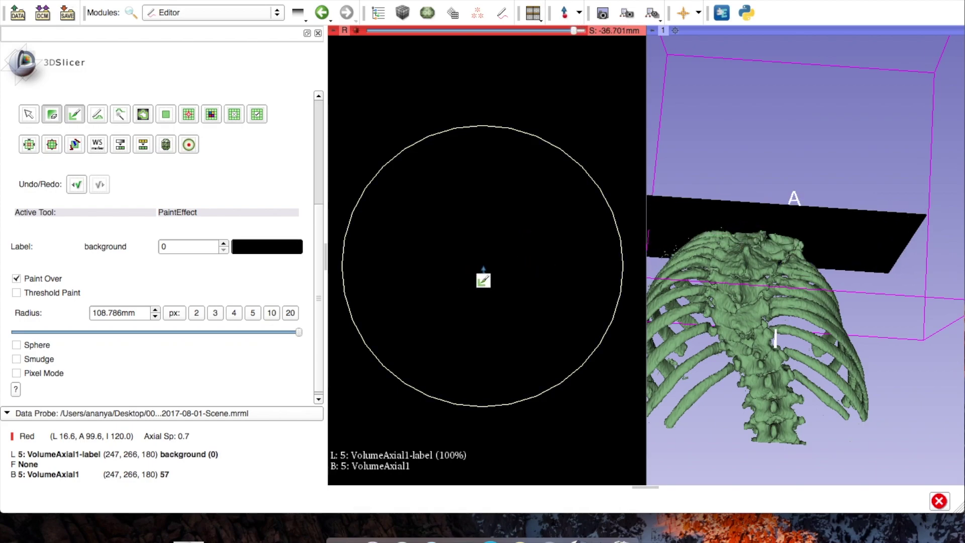
pyautogui.scroll(-20, 484, 280)
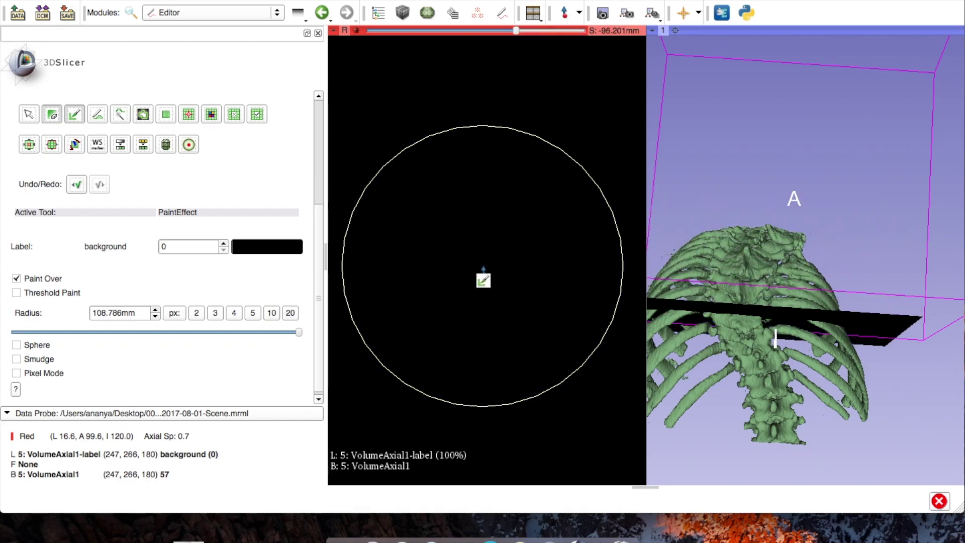
# Erase the whole label in the slices below the target vertebra, from about -162.7 mm down past -174.6 mm.
pyautogui.scroll(-20, 483, 280)
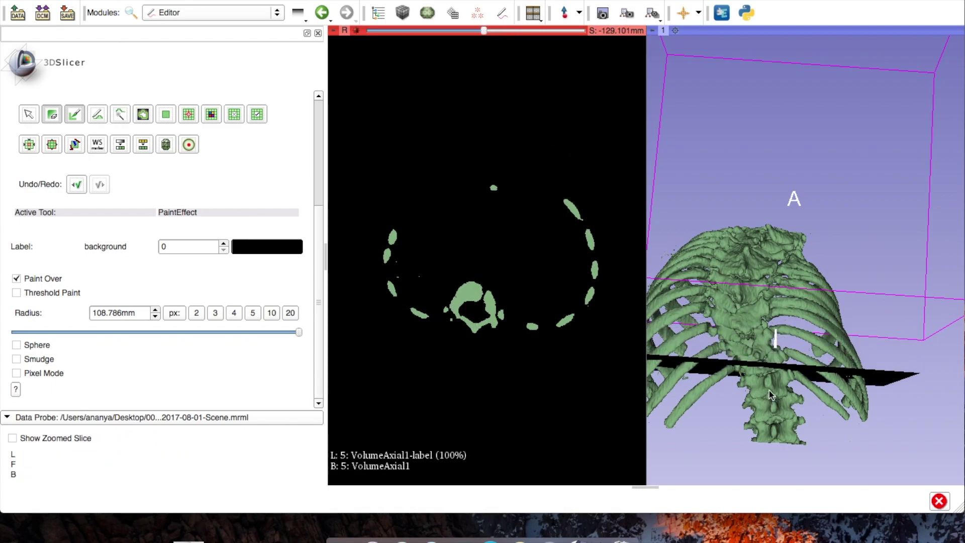
pyautogui.moveTo(772, 395); pyautogui.dragTo(840, 366)
pyautogui.scroll(-20, 516, 273)
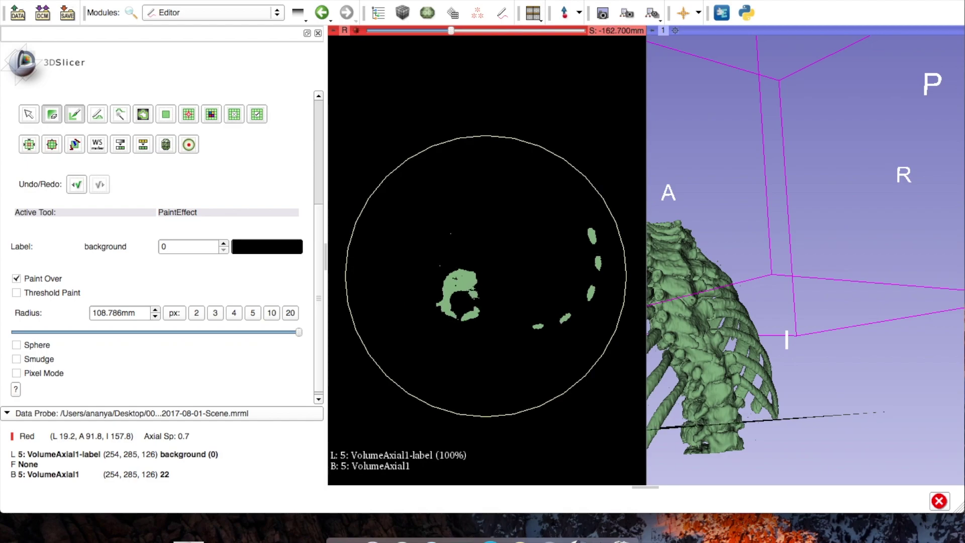
pyautogui.scroll(-4, 485, 276)
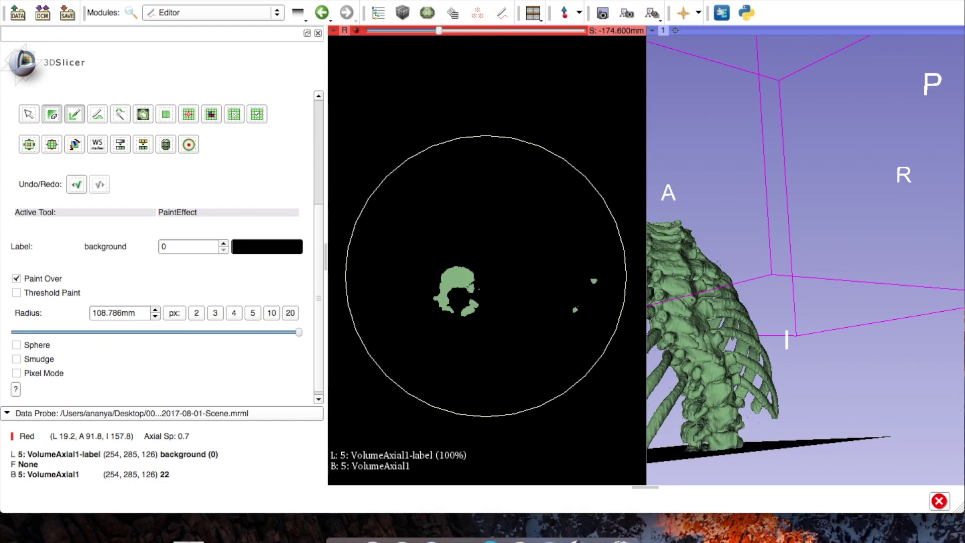
# Hide the Models_5 rib cage and rotate the remaining Models_6 vertebra and rib segment in 3D.
pyautogui.click(131, 12)
pyautogui.write('models')
pyautogui.press('Return')
pyautogui.click(62, 234)
pyautogui.moveTo(774, 311)
pyautogui.mouseDown()
pyautogui.moveTo(798, 288)
pyautogui.moveTo(842, 354)
pyautogui.moveTo(832, 287)
pyautogui.moveTo(817, 295)
pyautogui.moveTo(856, 413)
pyautogui.moveTo(689, 425)
pyautogui.moveTo(960, 427)
pyautogui.mouseUp()
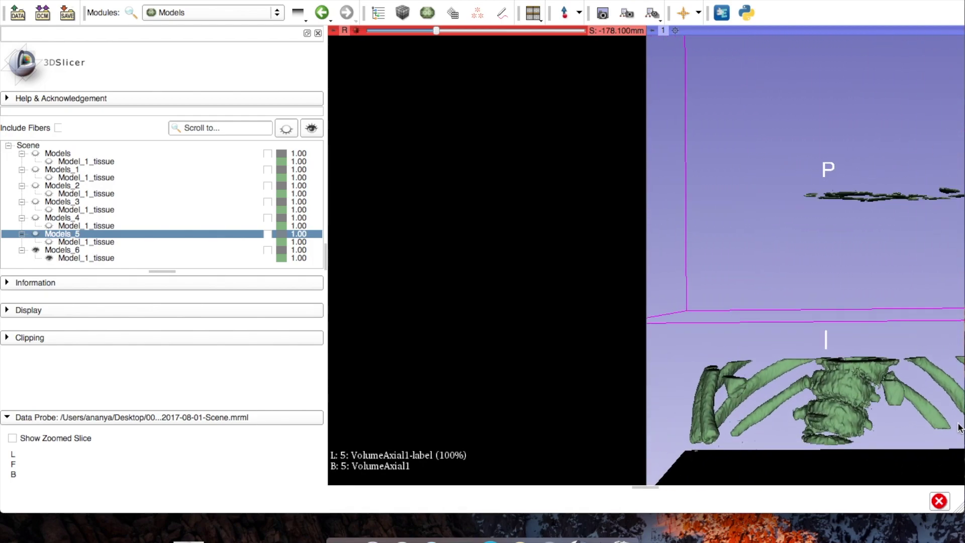
# Examine the vertebra and surrounding rib pieces in the label slices between about -176.7 mm and -136.8 mm and in the 3D model.
pyautogui.scroll(1, 416, 256)
pyautogui.click(502, 13)
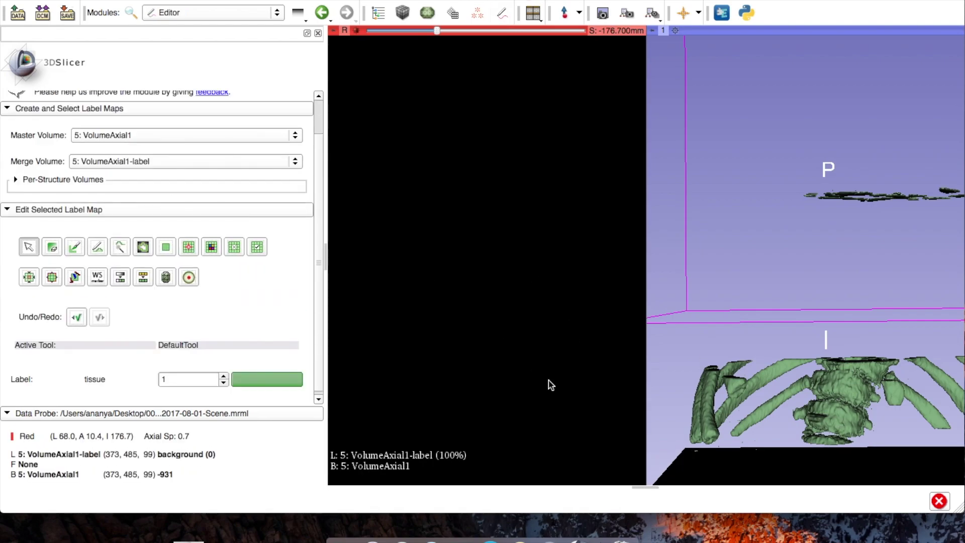
pyautogui.scroll(16, 547, 383)
pyautogui.scroll(-3, 551, 385)
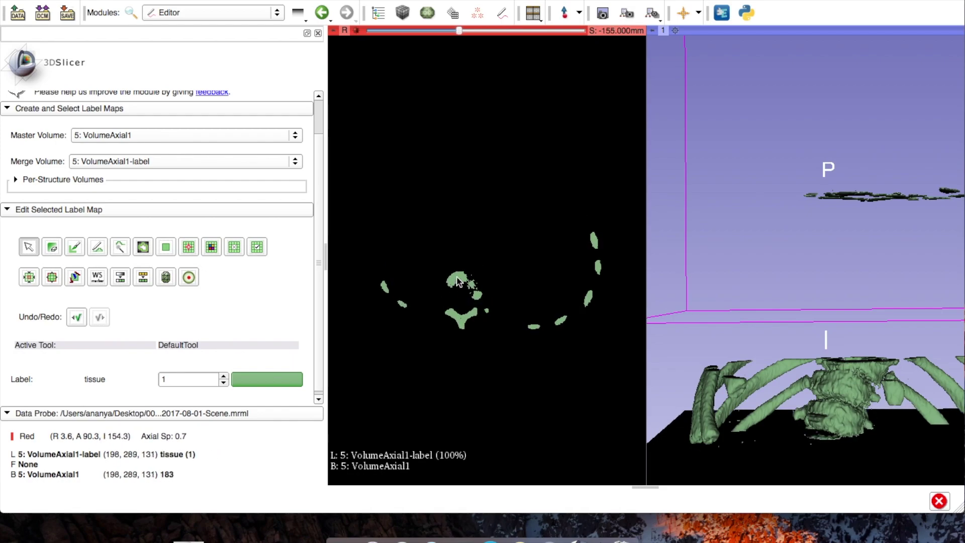
pyautogui.scroll(1, 490, 297)
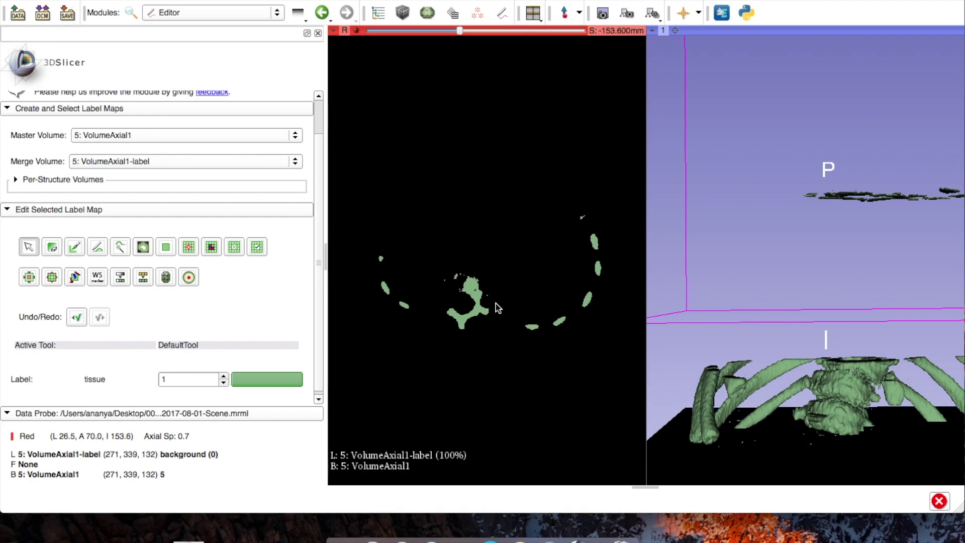
pyautogui.scroll(11, 465, 284)
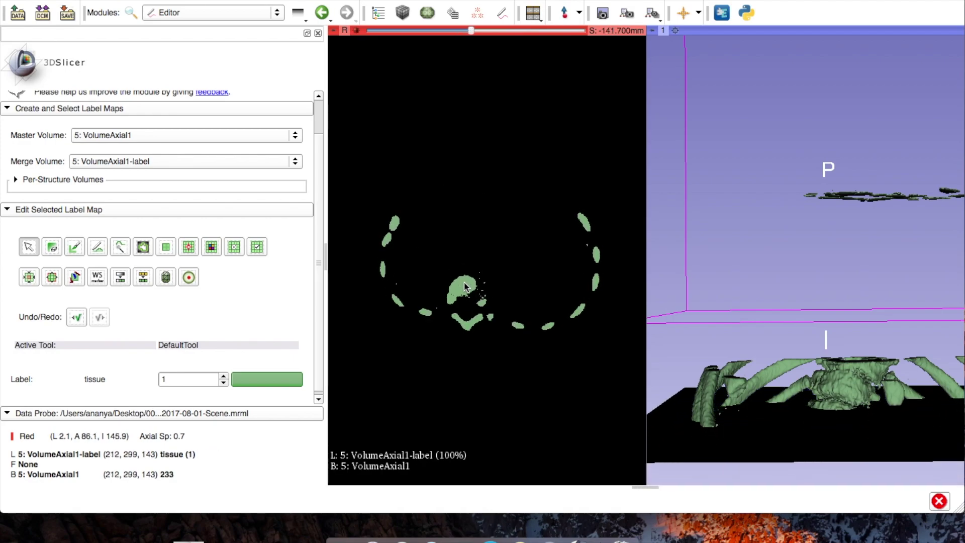
pyautogui.scroll(-2, 479, 310)
pyautogui.scroll(8, 486, 315)
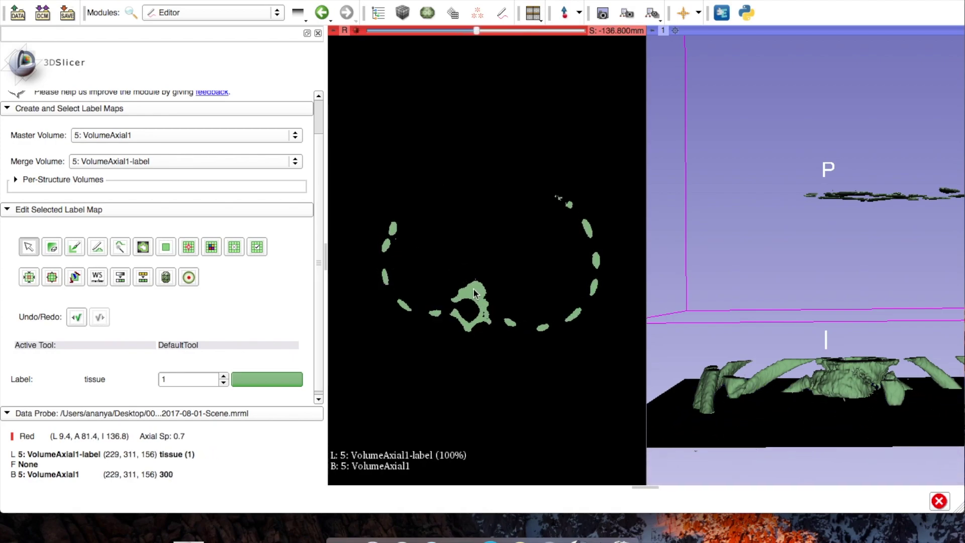
pyautogui.moveTo(784, 382); pyautogui.dragTo(714, 372)
pyautogui.scroll(-20, 505, 348)
pyautogui.scroll(-3, 506, 348)
pyautogui.moveTo(784, 402); pyautogui.dragTo(768, 350)
pyautogui.moveTo(784, 402); pyautogui.dragTo(790, 344)
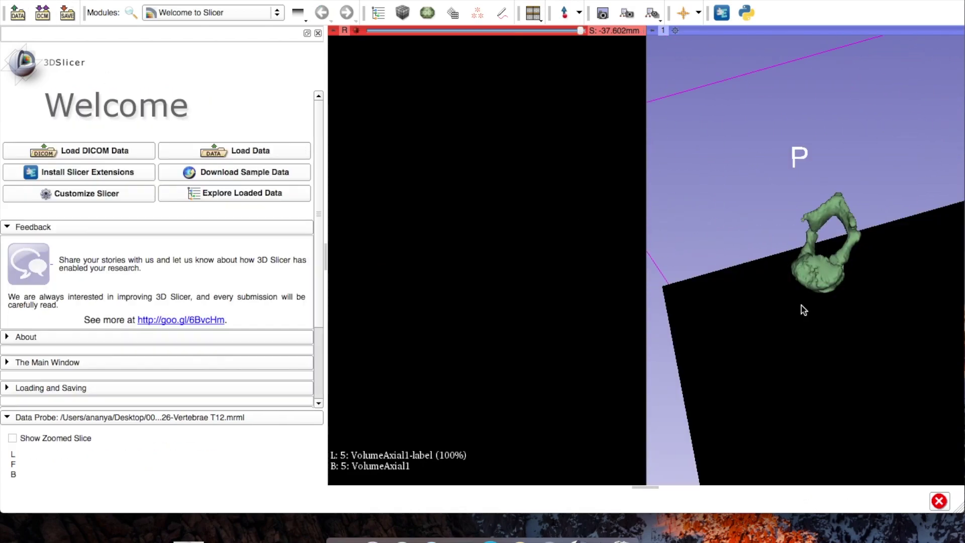
# Rotate and zoom the isolated T12 vertebra model to inspect it from all sides.
pyautogui.moveTo(801, 308); pyautogui.dragTo(794, 202)
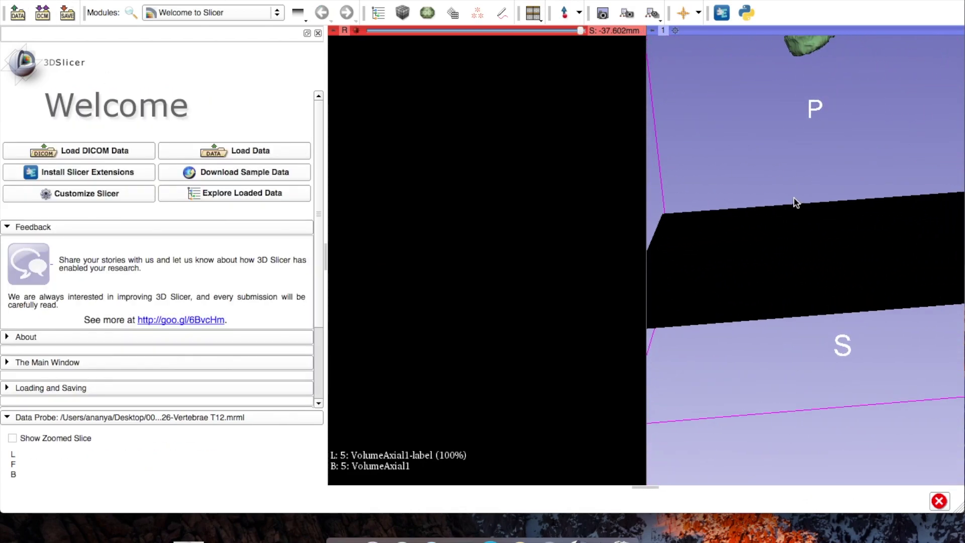
pyautogui.moveTo(807, 56); pyautogui.dragTo(901, 319)
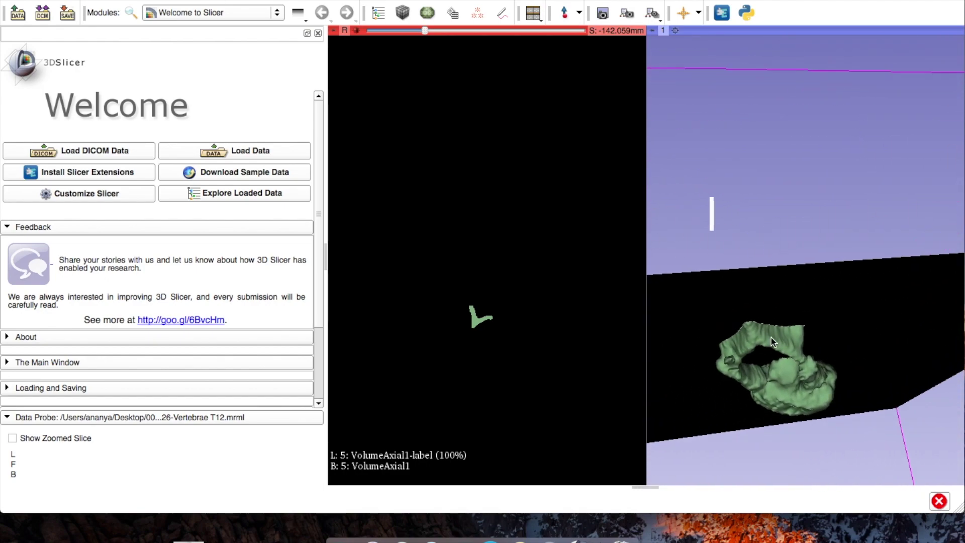
pyautogui.moveTo(818, 279); pyautogui.dragTo(848, 201)
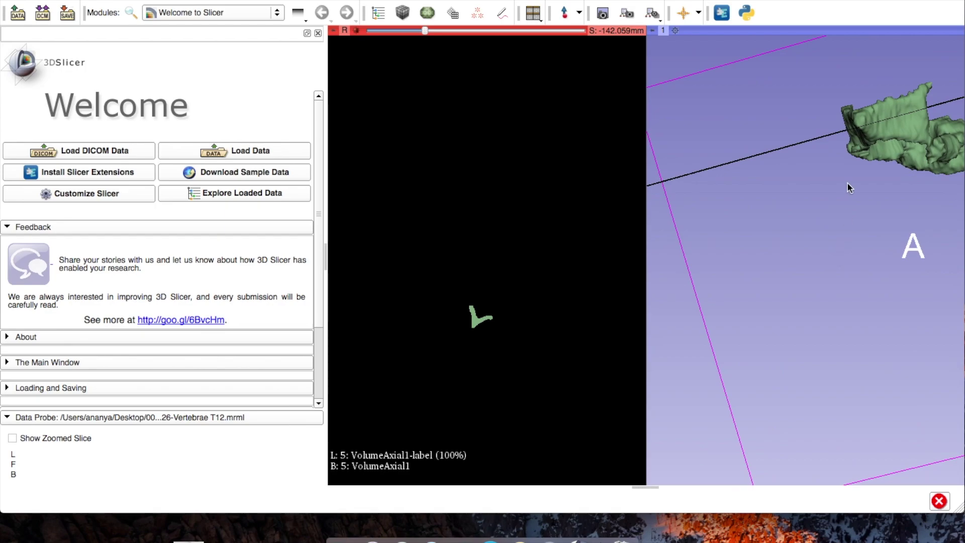
pyautogui.moveTo(918, 153); pyautogui.dragTo(654, 211)
pyautogui.moveTo(678, 101); pyautogui.dragTo(675, 284)
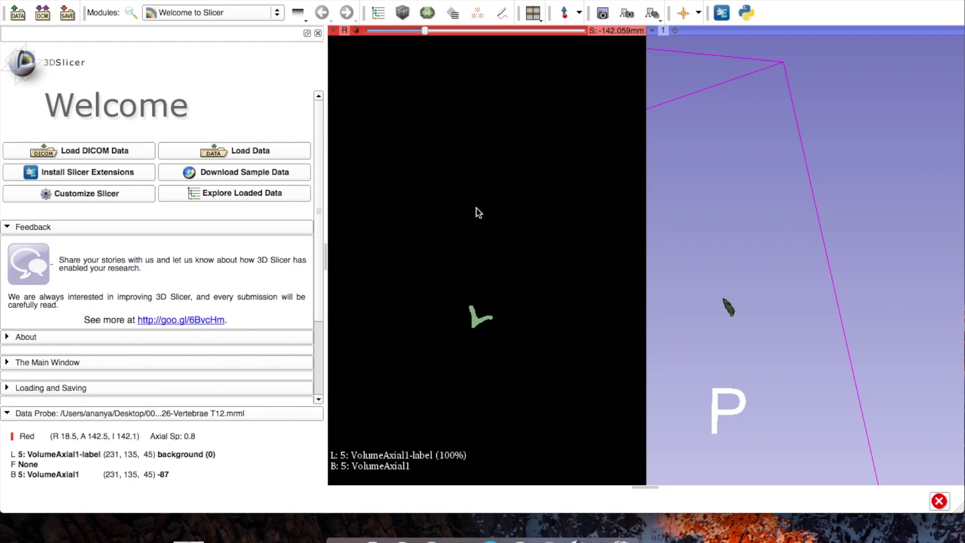
pyautogui.scroll(10, 855, 316)
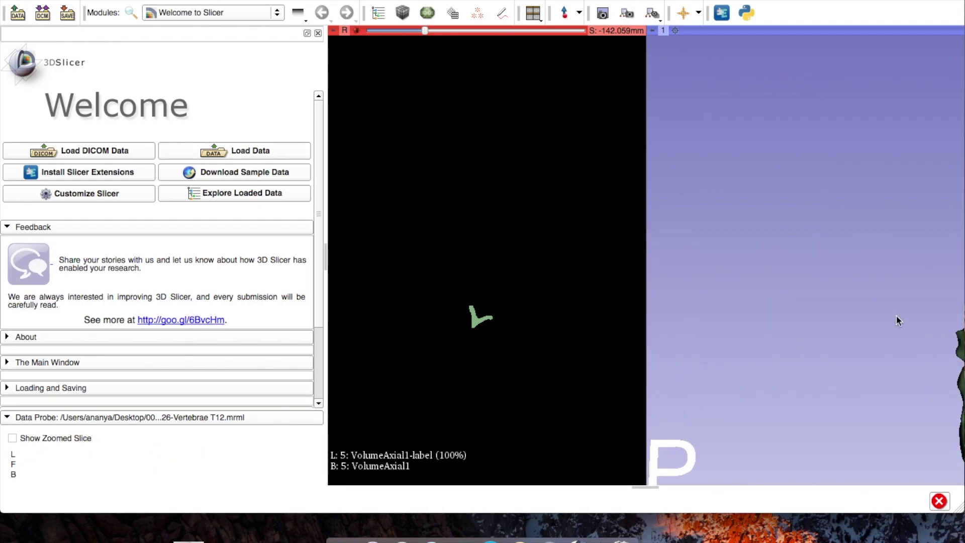
pyautogui.scroll(-10, 879, 308)
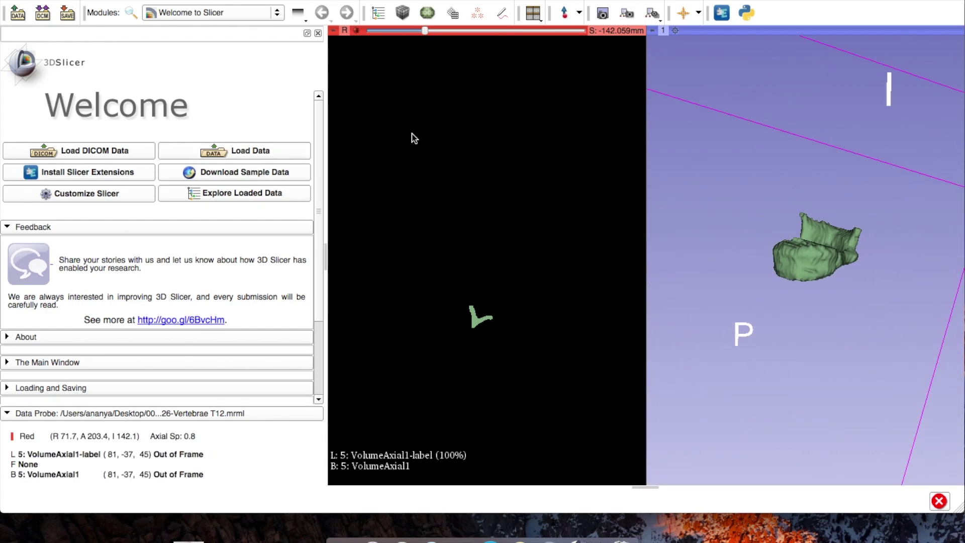
# Open the save settings for the T12 scene and try packaging it as a Medical Reality Bundle (.mrb).
pyautogui.click(66, 14)
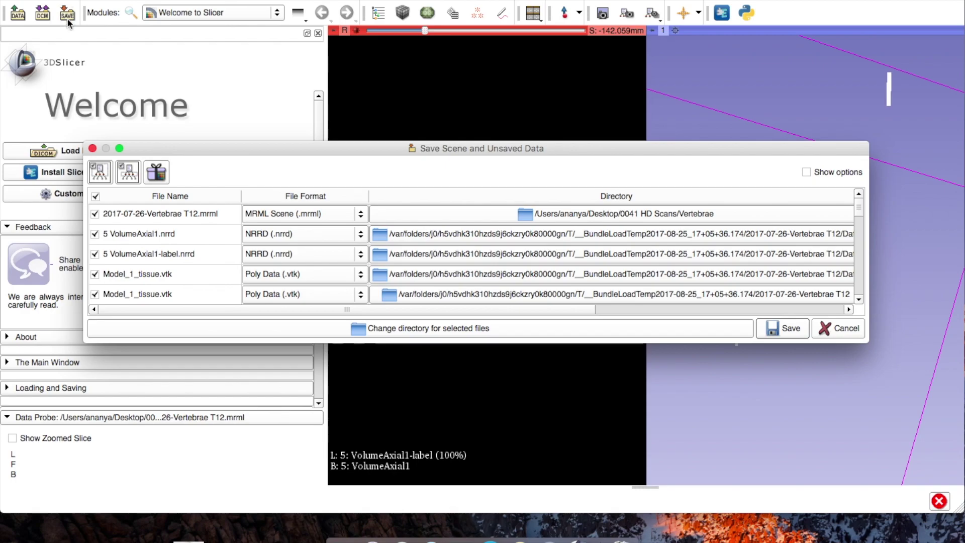
pyautogui.click(157, 173)
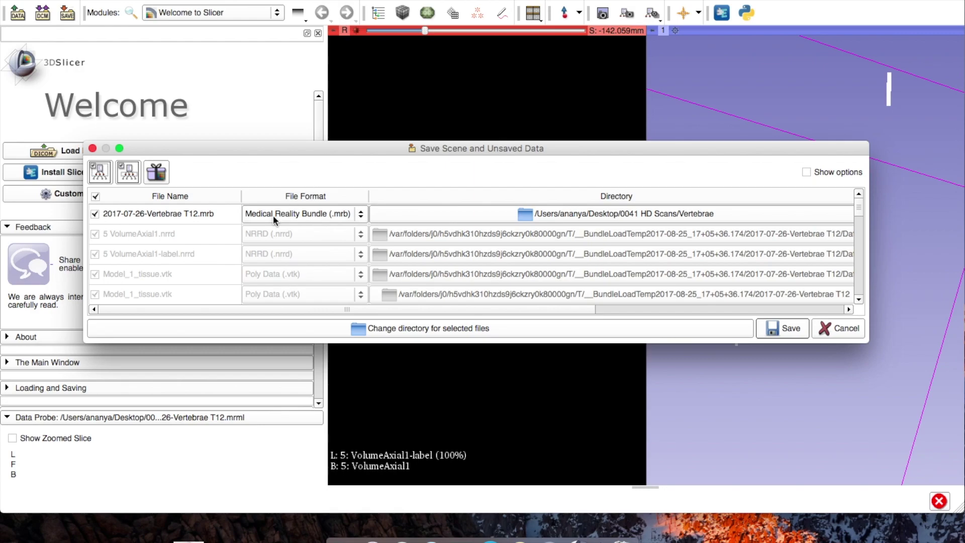
pyautogui.click(156, 172)
# Select only the last Model_1_tissue model for saving and set its file format to STL (.stl).
pyautogui.scroll(-5, 175, 275)
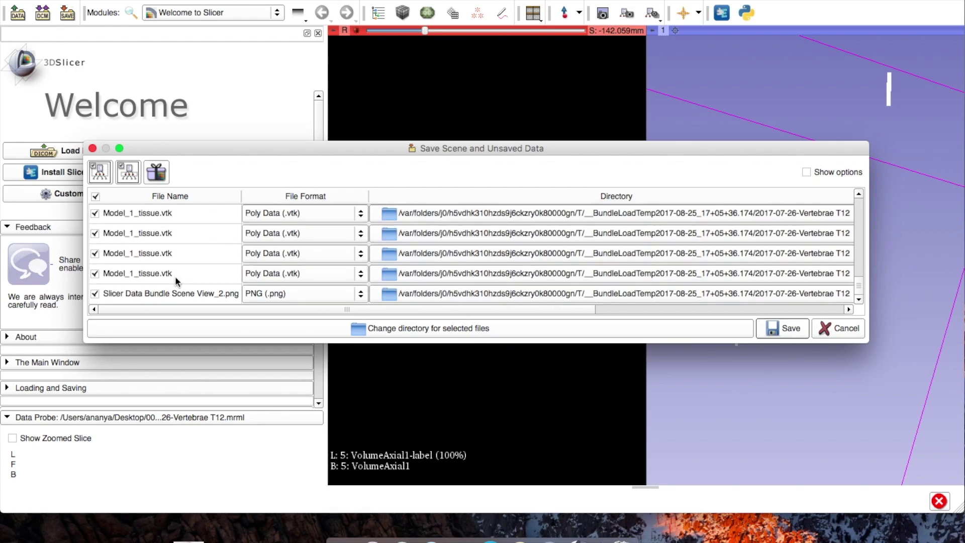
pyautogui.click(94, 274)
pyautogui.scroll(5, 94, 276)
pyautogui.click(95, 196)
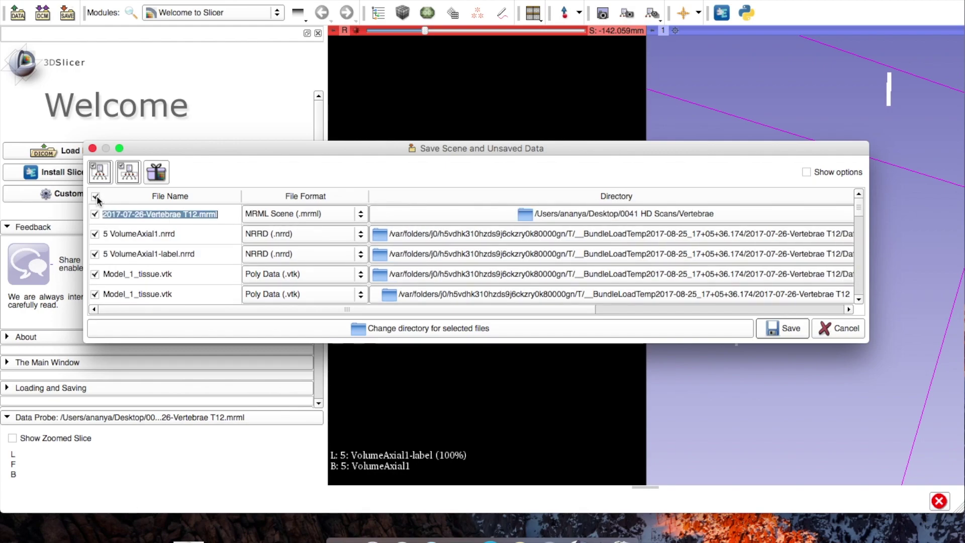
pyautogui.scroll(-5, 119, 281)
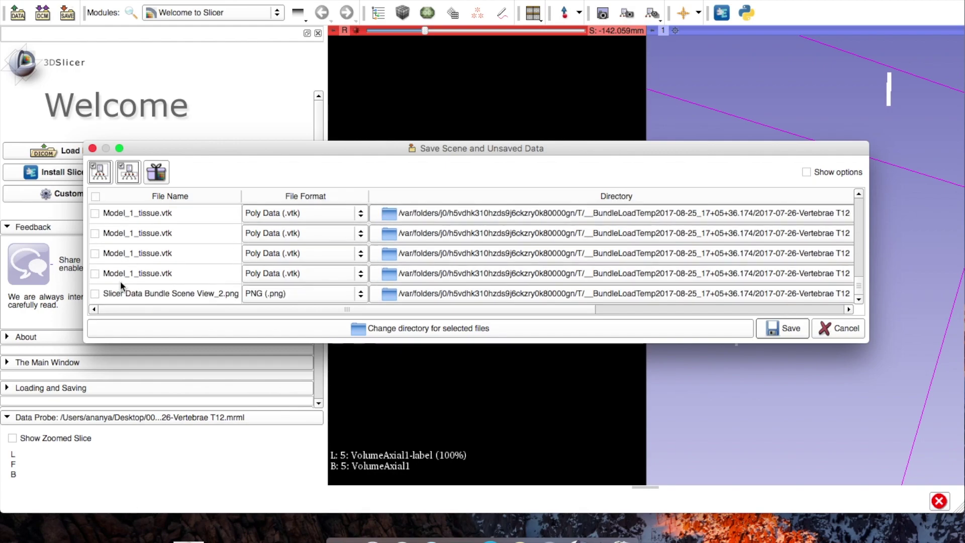
pyautogui.click(95, 273)
pyautogui.click(282, 274)
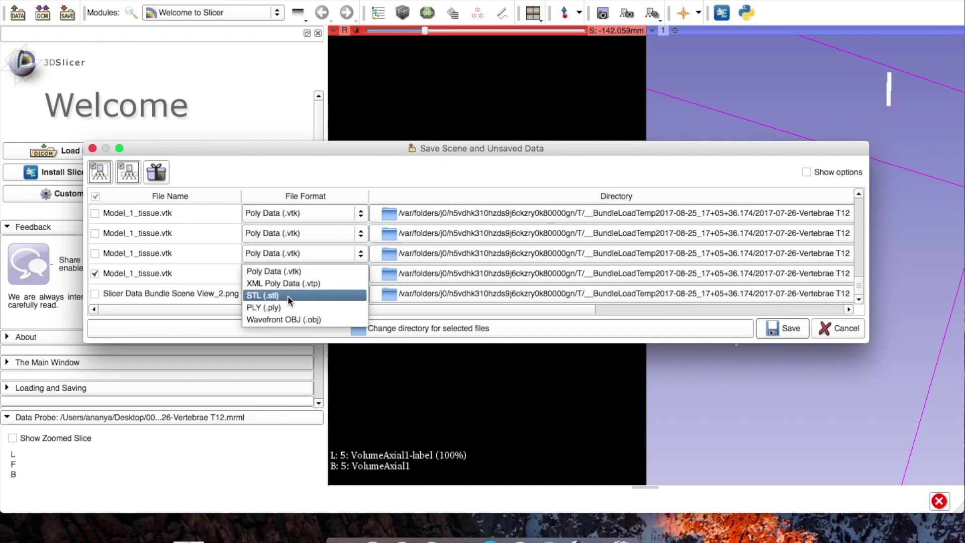
pyautogui.click(288, 296)
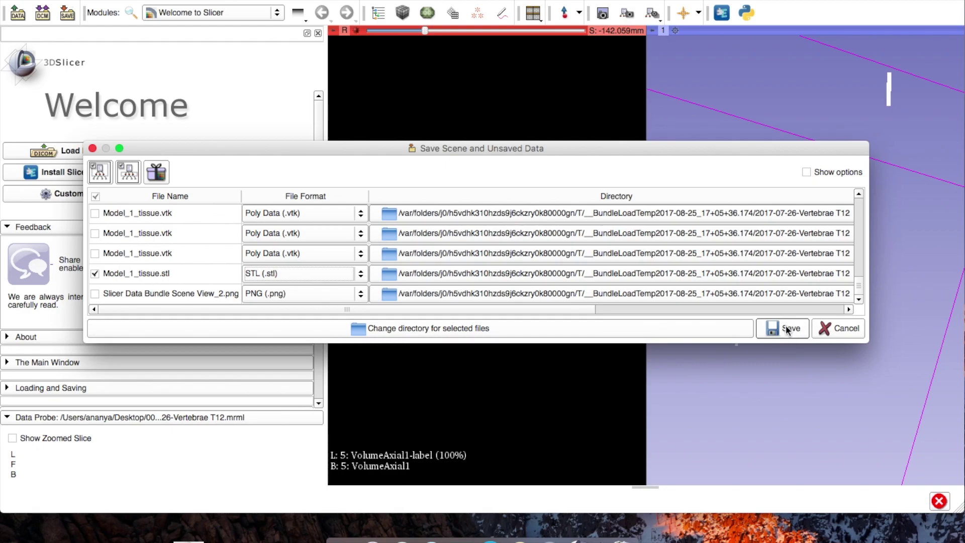
# Close the save dialog without saving and quit the application.
pyautogui.click(93, 148)
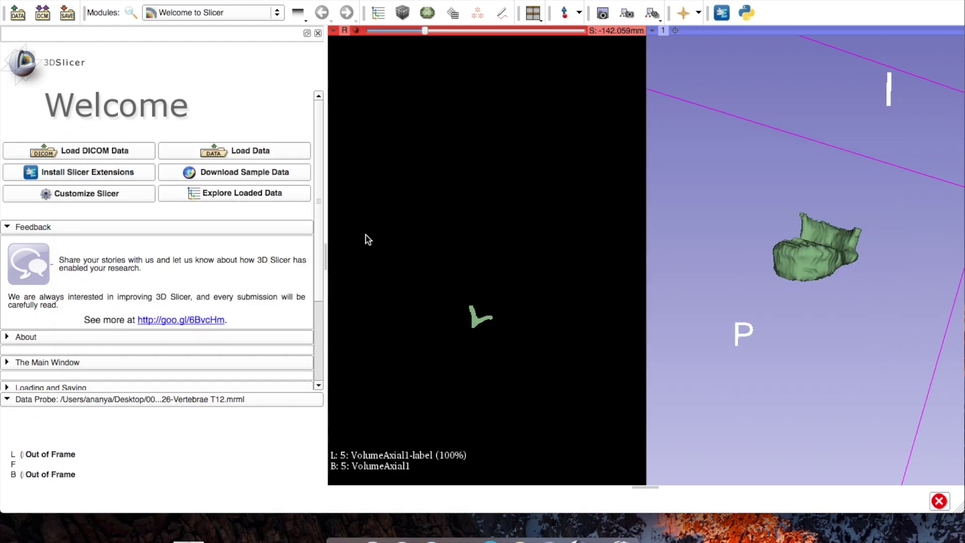
pyautogui.press('super+q')
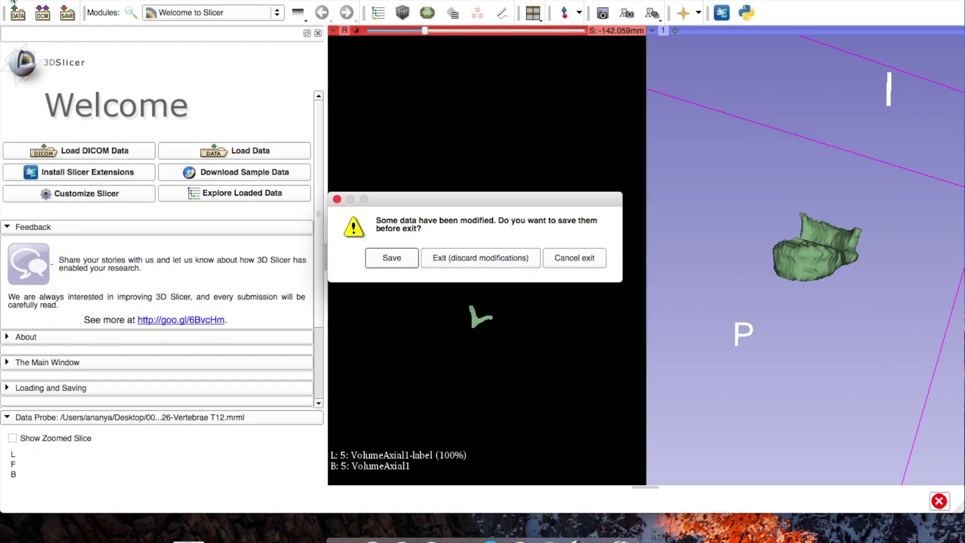